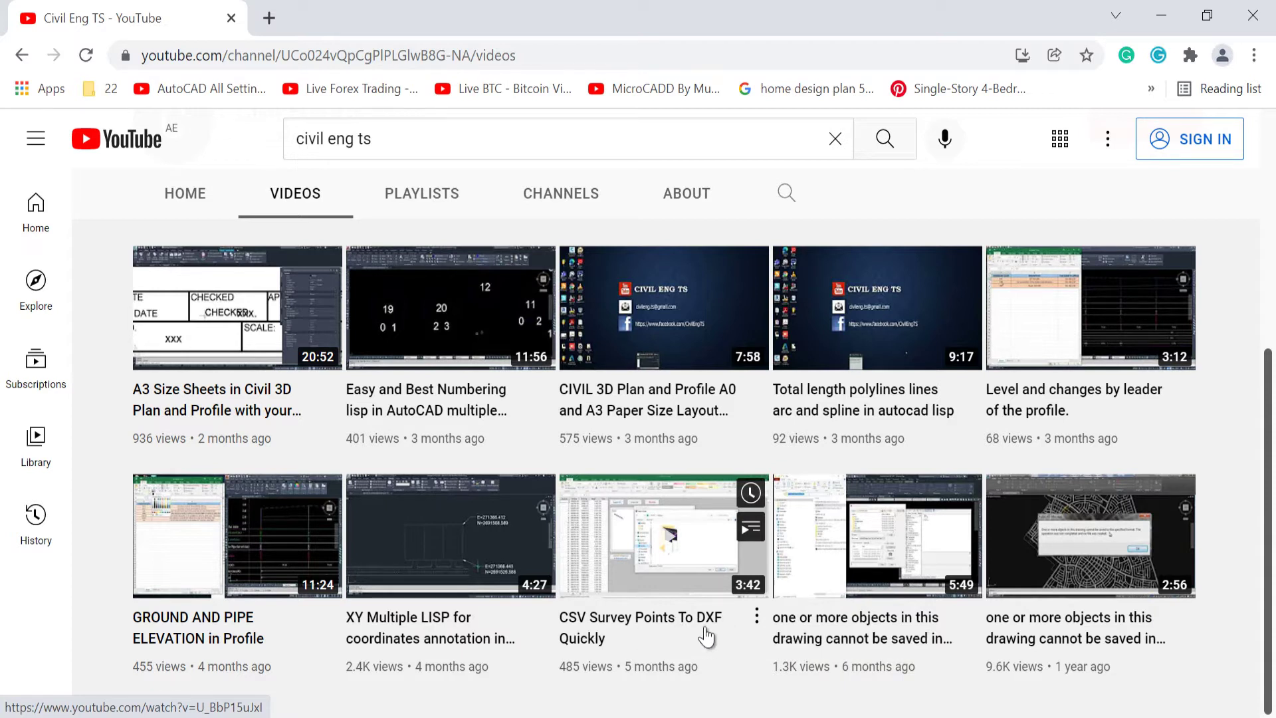
# Minimize Chrome and bring up the CSV2DXF v1.3 workbook in Excel via its folder.
pyautogui.click(1162, 15)
pyautogui.moveTo(564, 653)
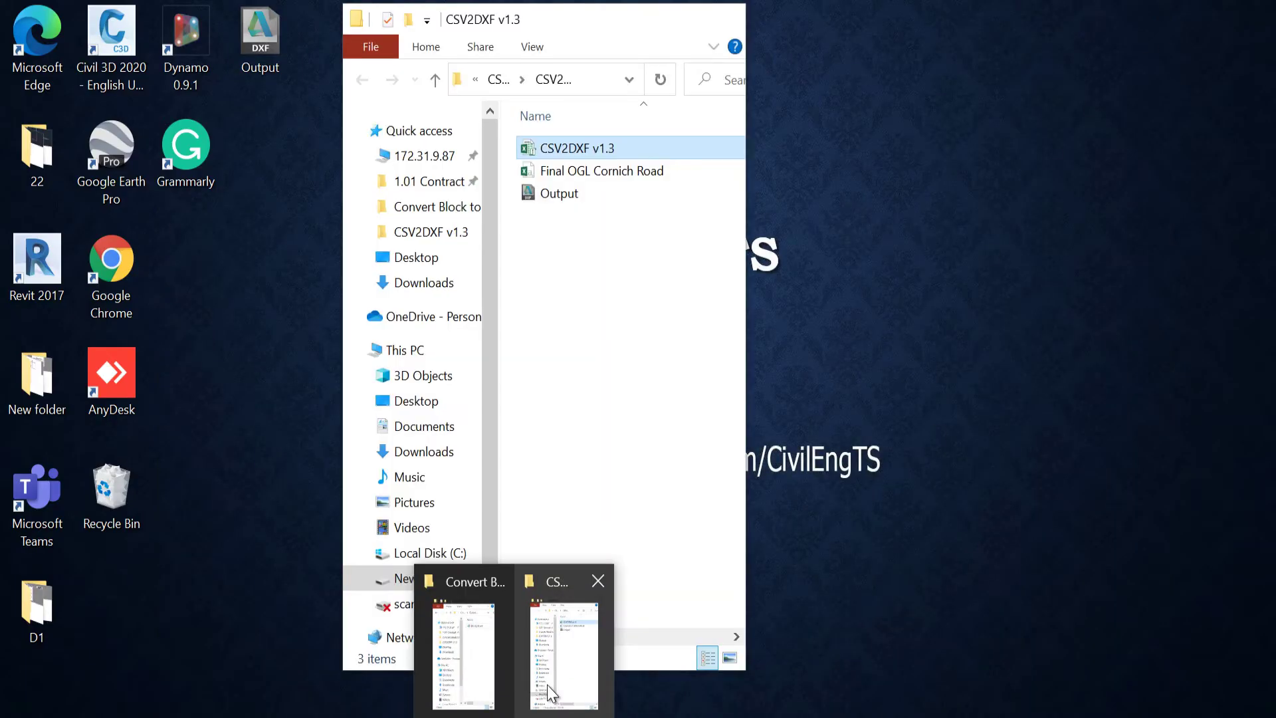
pyautogui.click(547, 685)
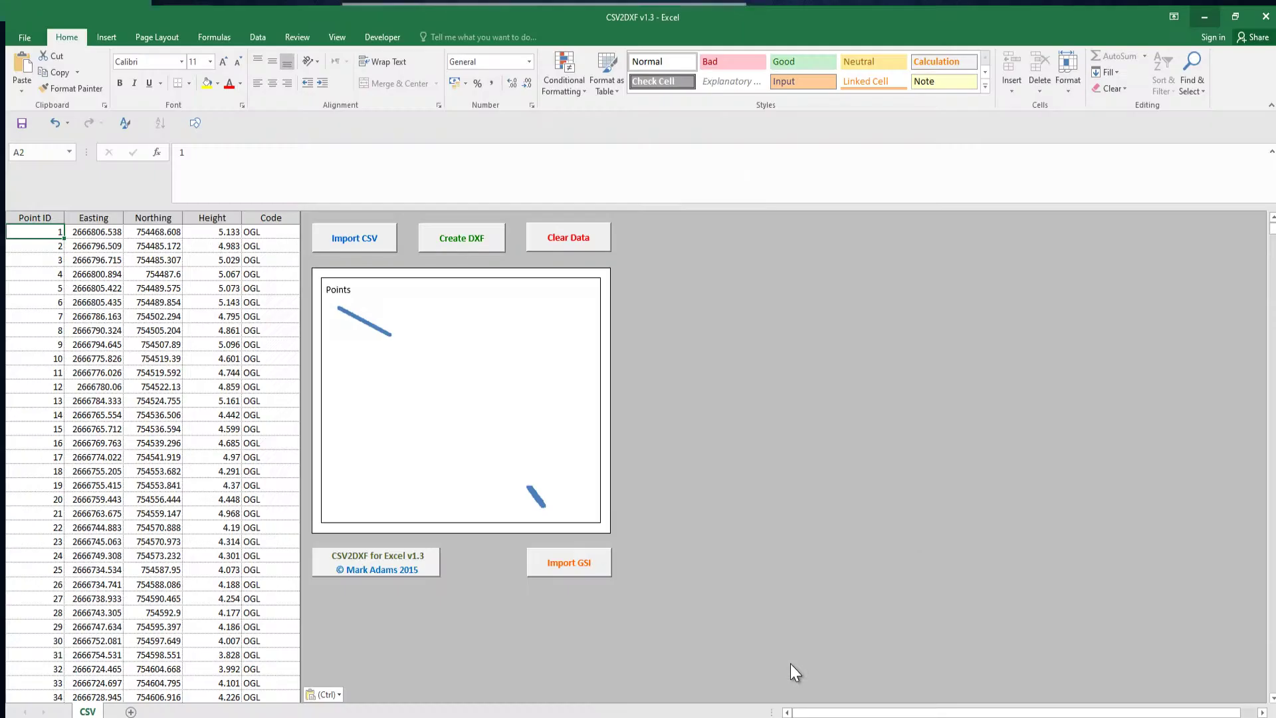
pyautogui.click(791, 663)
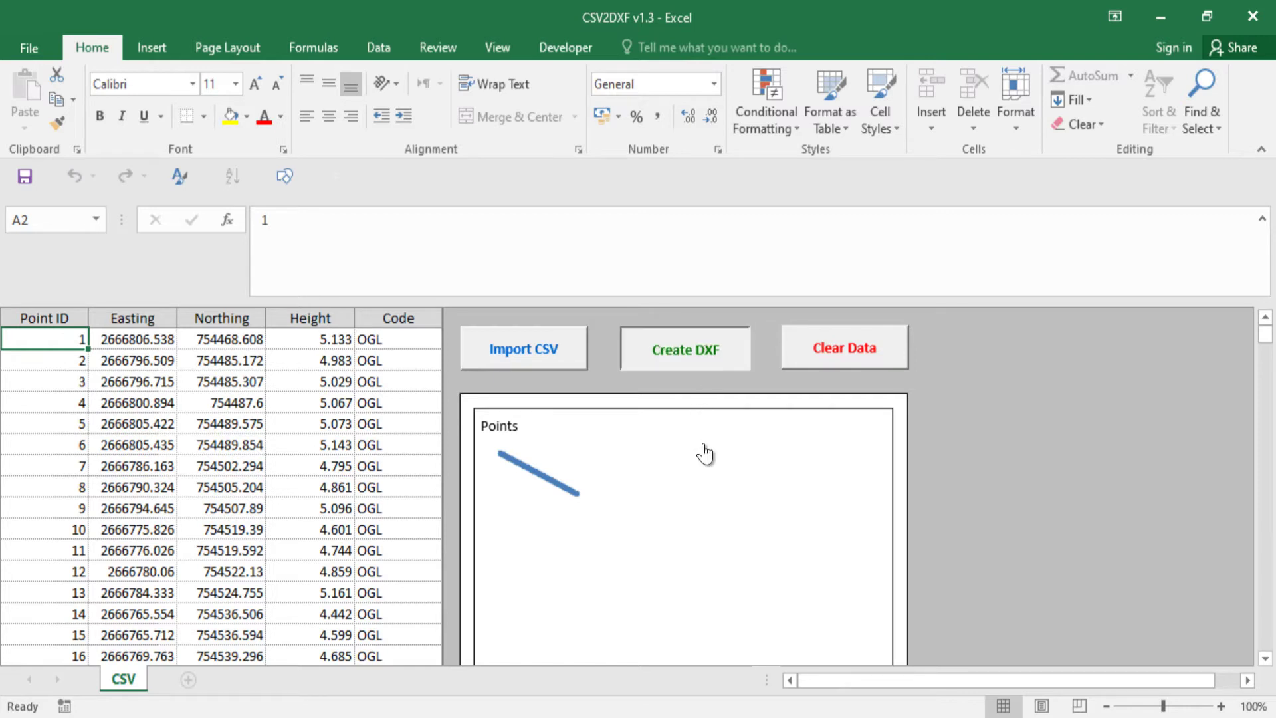
# Run Create DXF, confirm Output.dxf in the CSV2DXF v1.3 folder, then switch to Civil 3D.
pyautogui.click(691, 348)
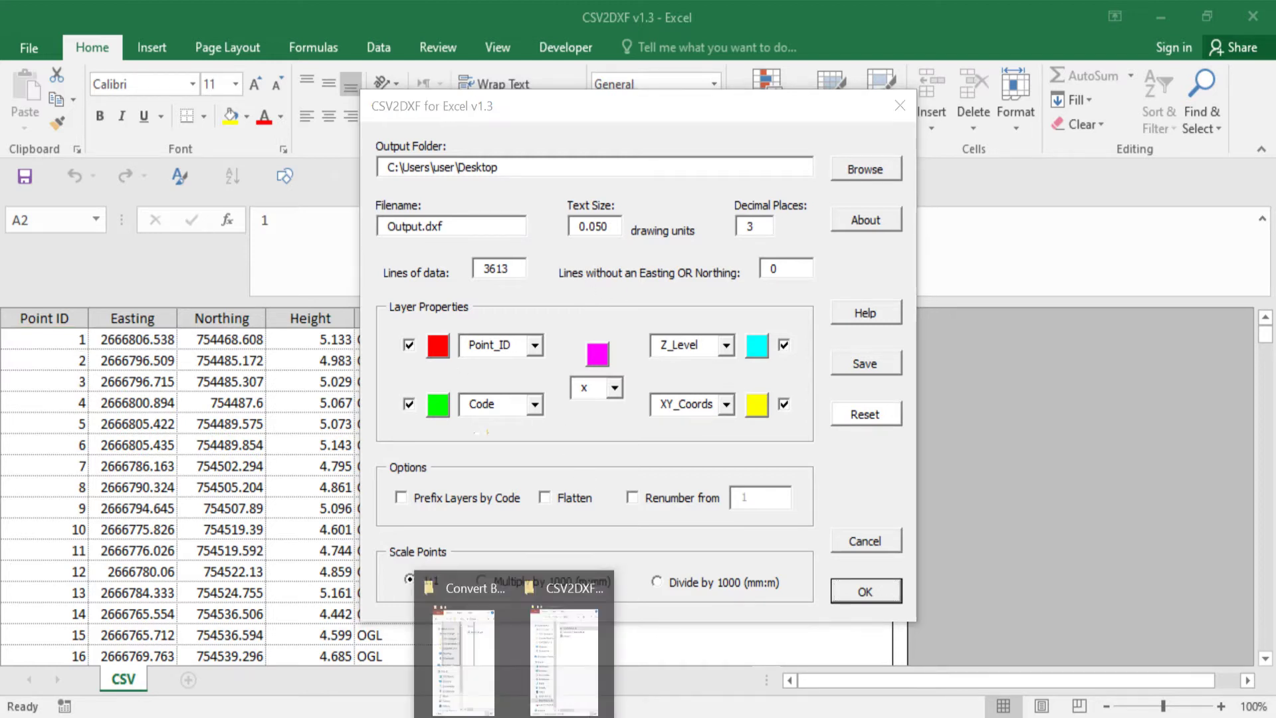
pyautogui.click(584, 688)
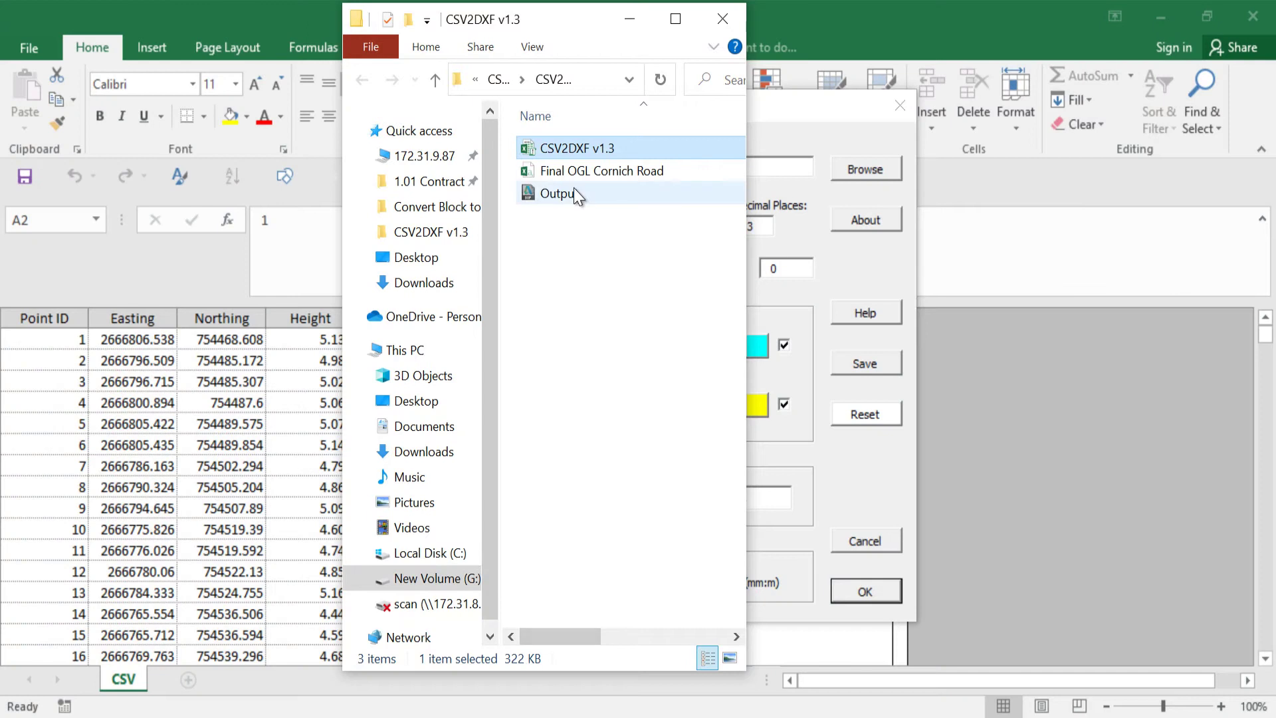
pyautogui.click(575, 197)
pyautogui.click(650, 20)
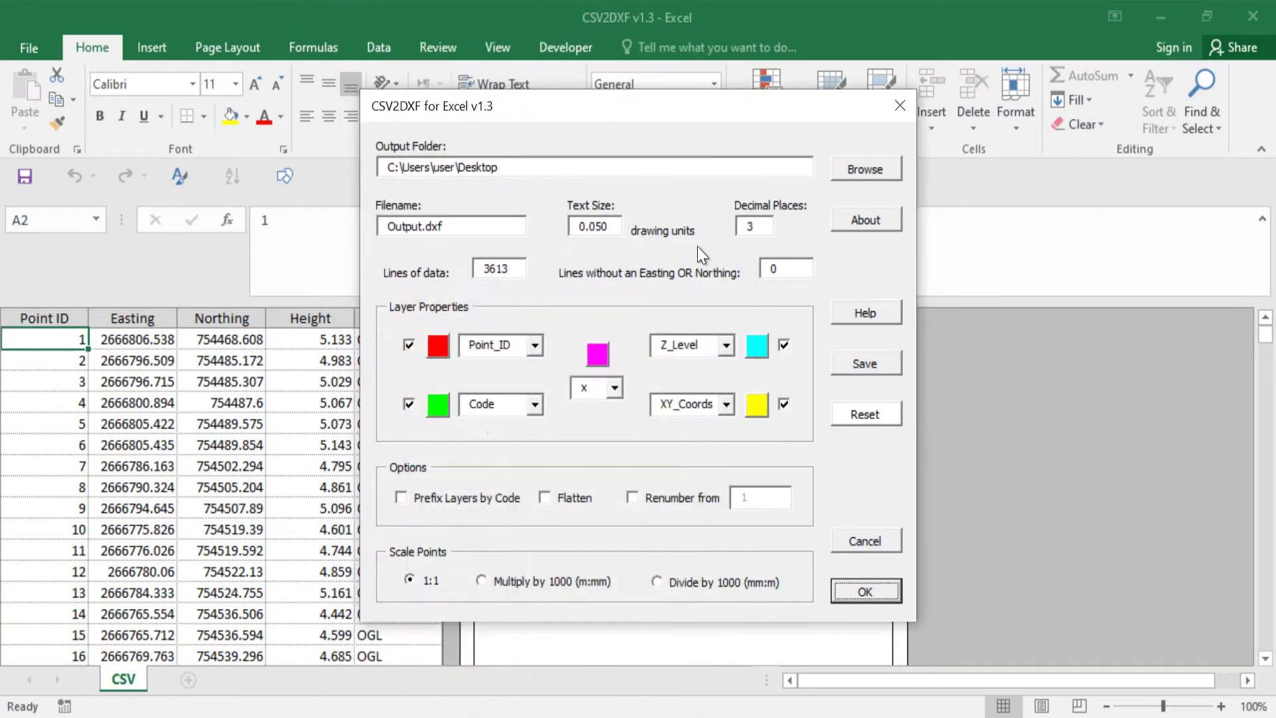
pyautogui.click(811, 645)
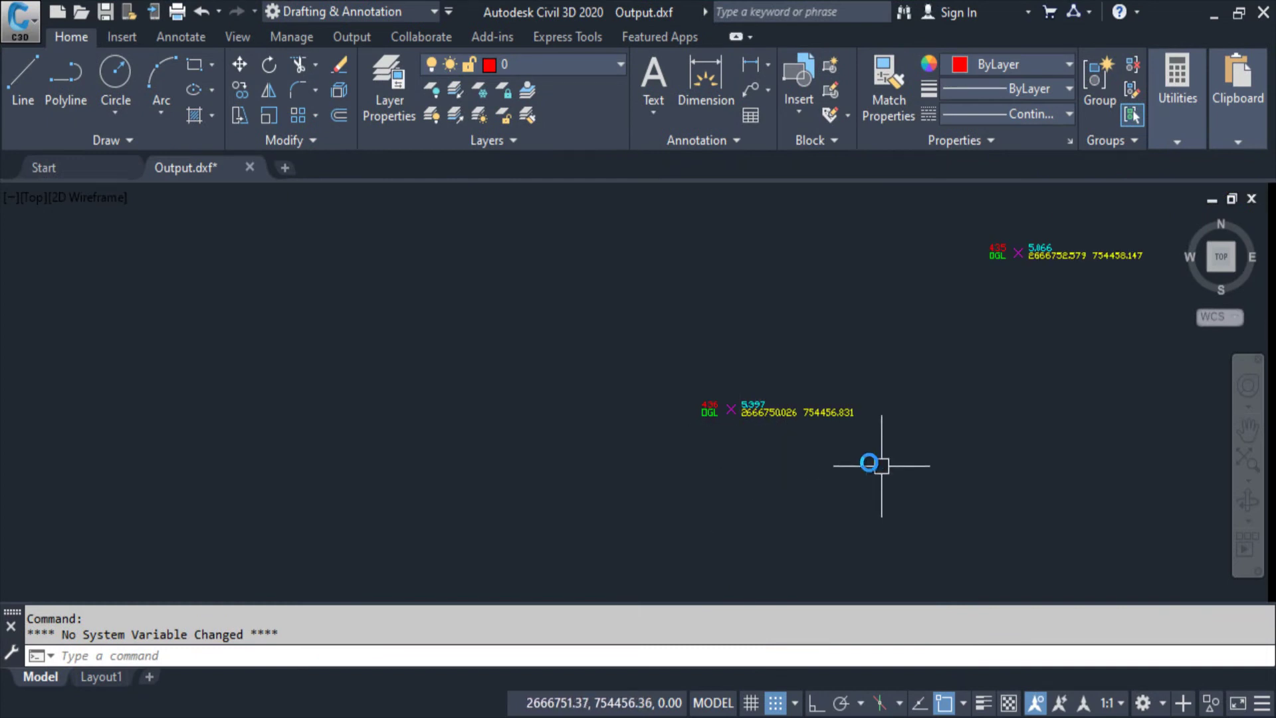
pyautogui.moveTo(861, 462); pyautogui.dragTo(849, 472, button='middle')
pyautogui.scroll(5, 707, 431)
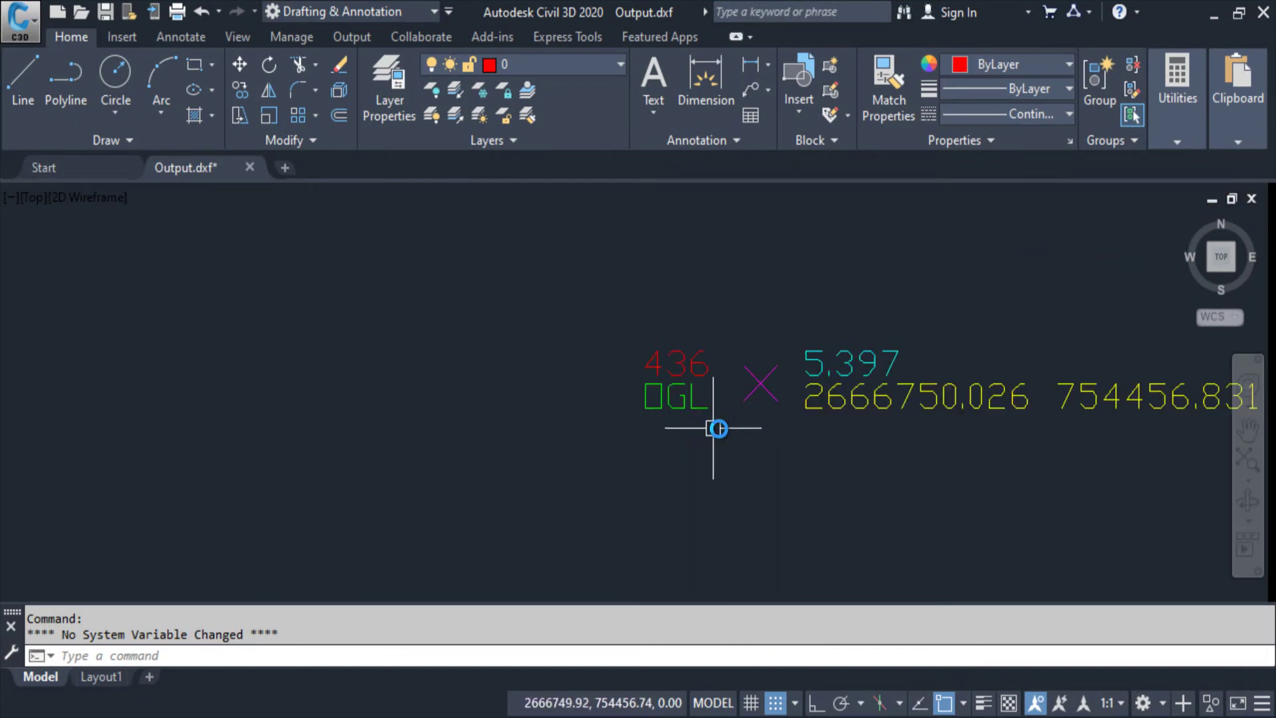
pyautogui.click(758, 393)
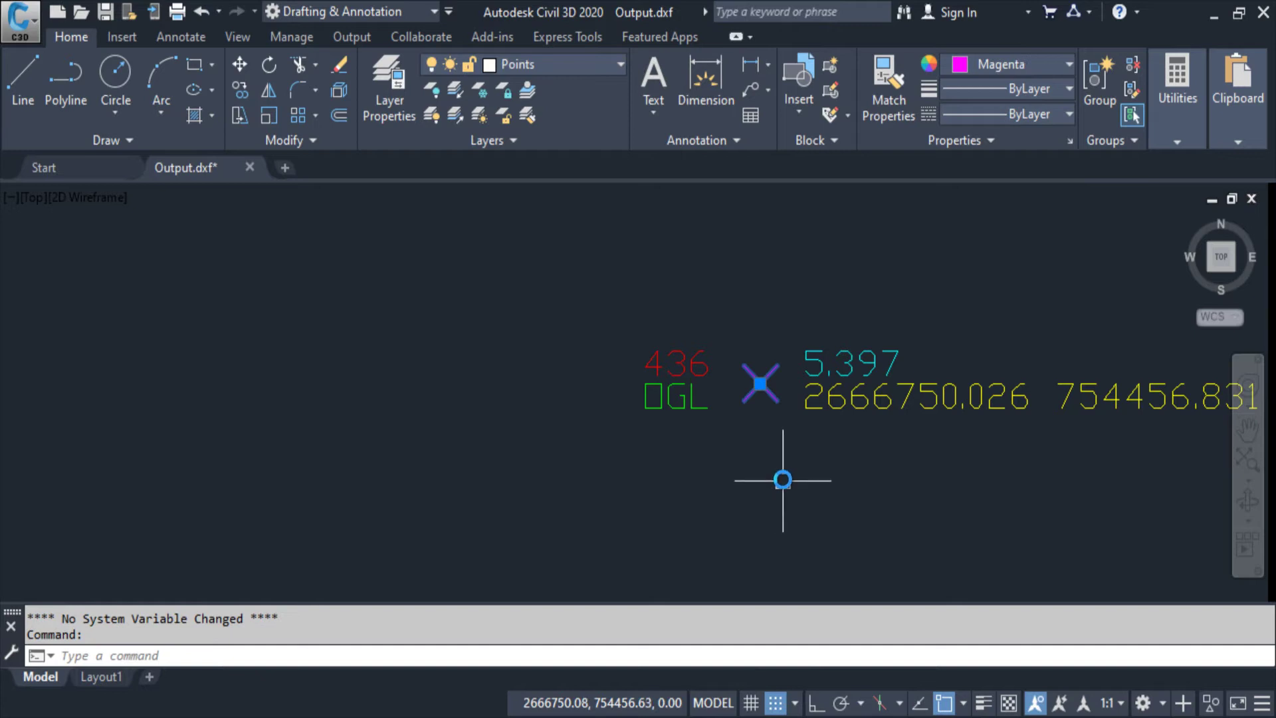
pyautogui.press('Escape')
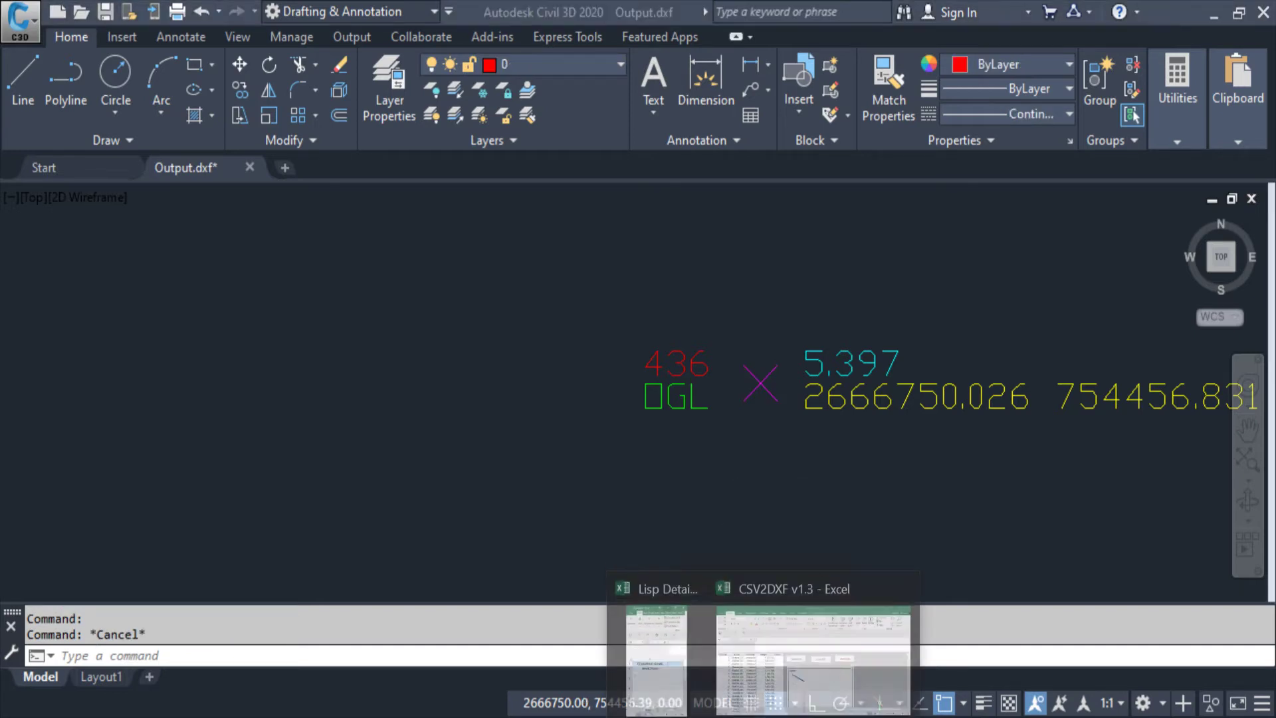
# Reopen the CSV2DXF settings, keep the magenta colour and x symbol, then close them.
pyautogui.click(795, 691)
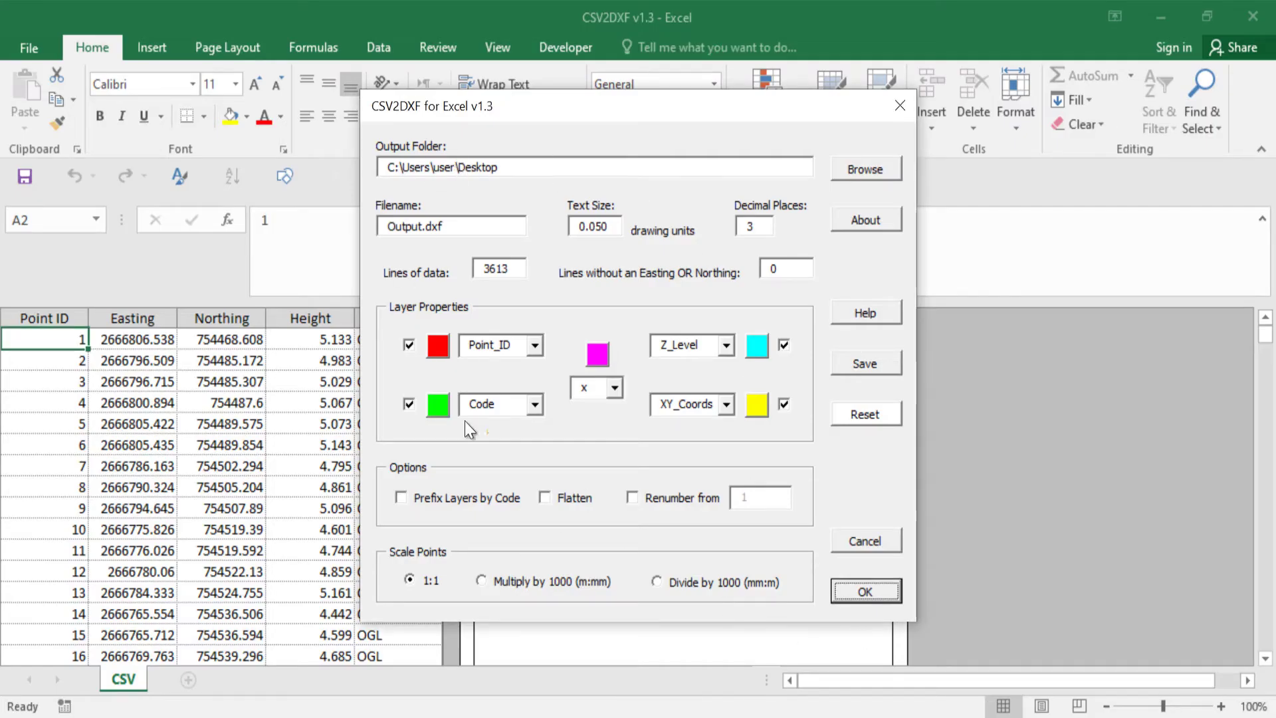
pyautogui.click(603, 359)
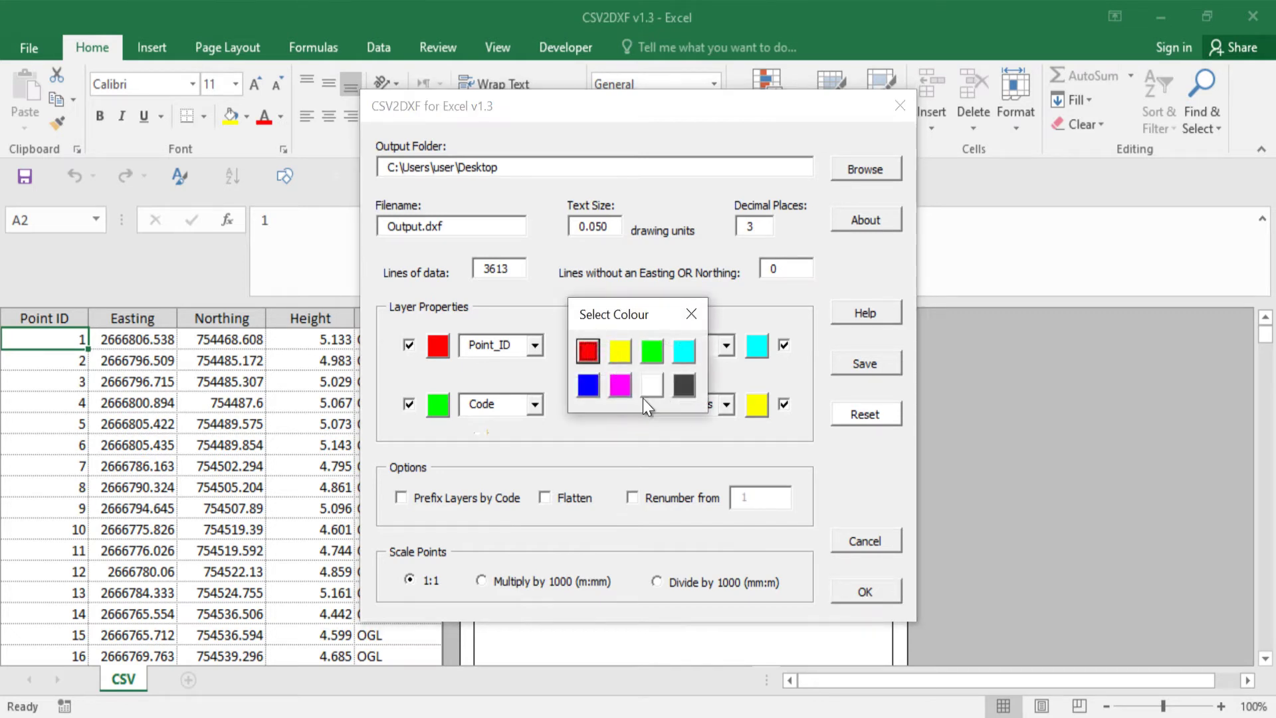
pyautogui.click(691, 313)
pyautogui.click(615, 388)
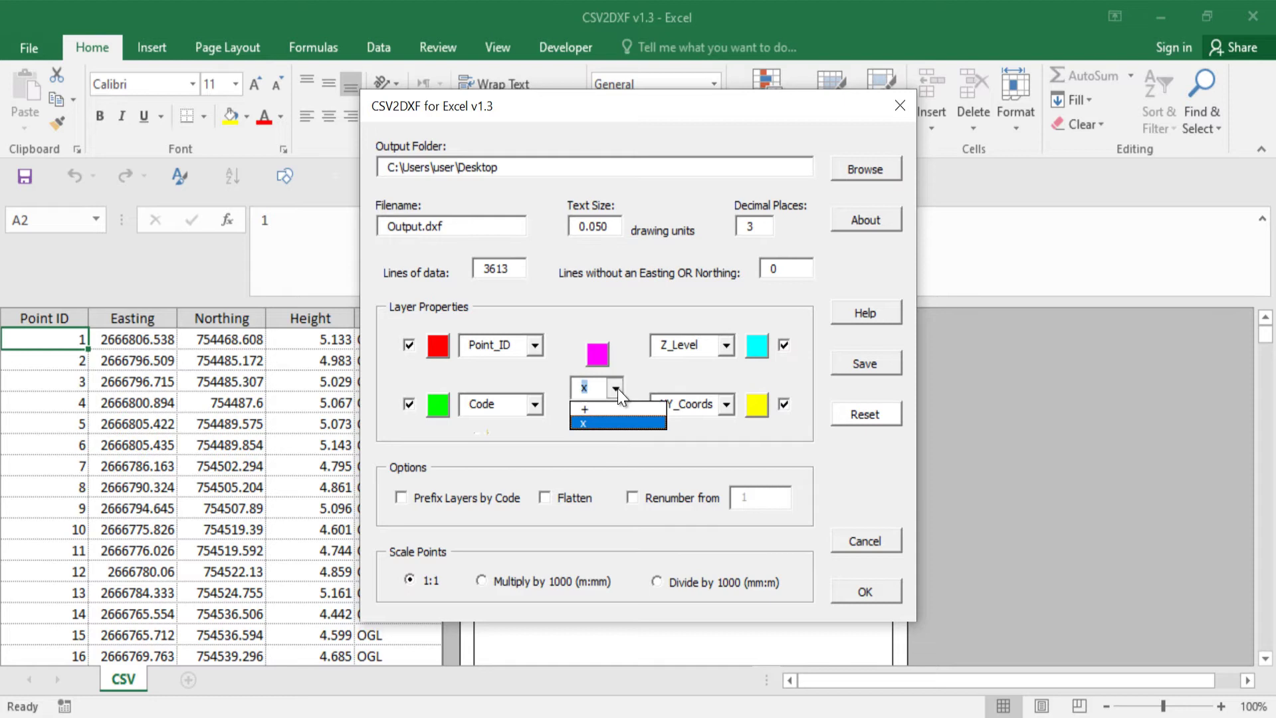
pyautogui.click(612, 424)
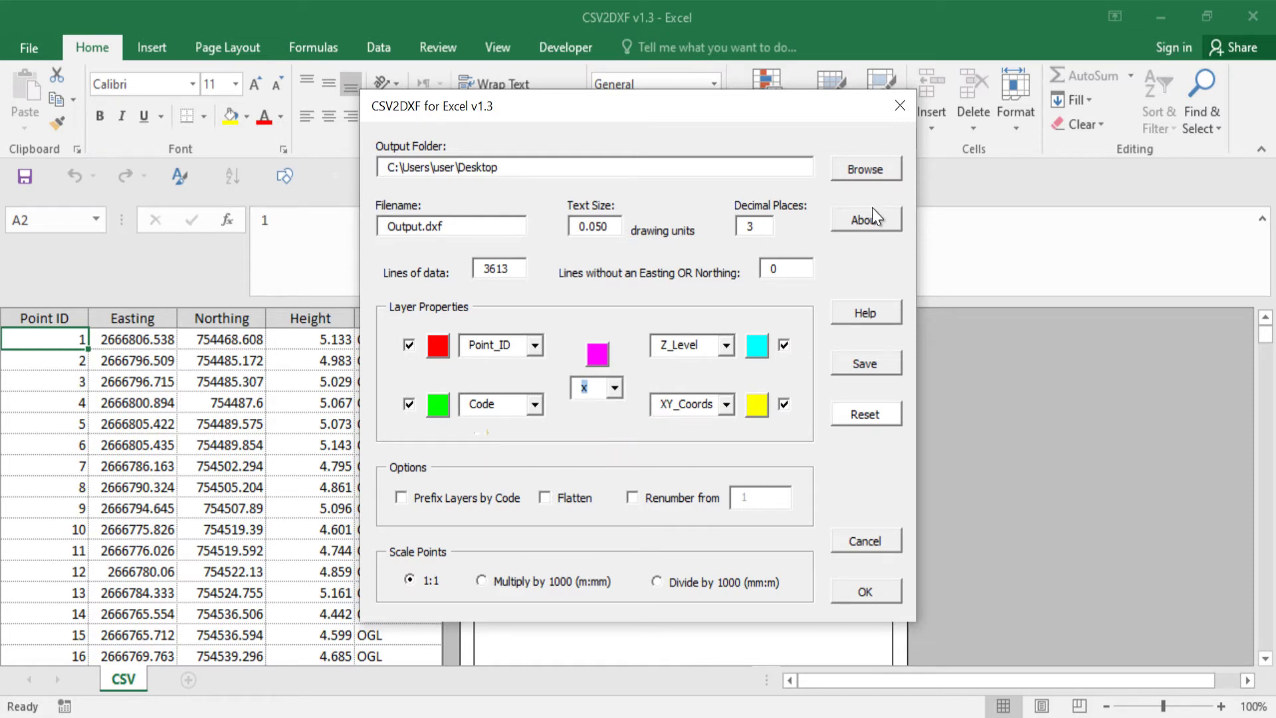
pyautogui.click(896, 109)
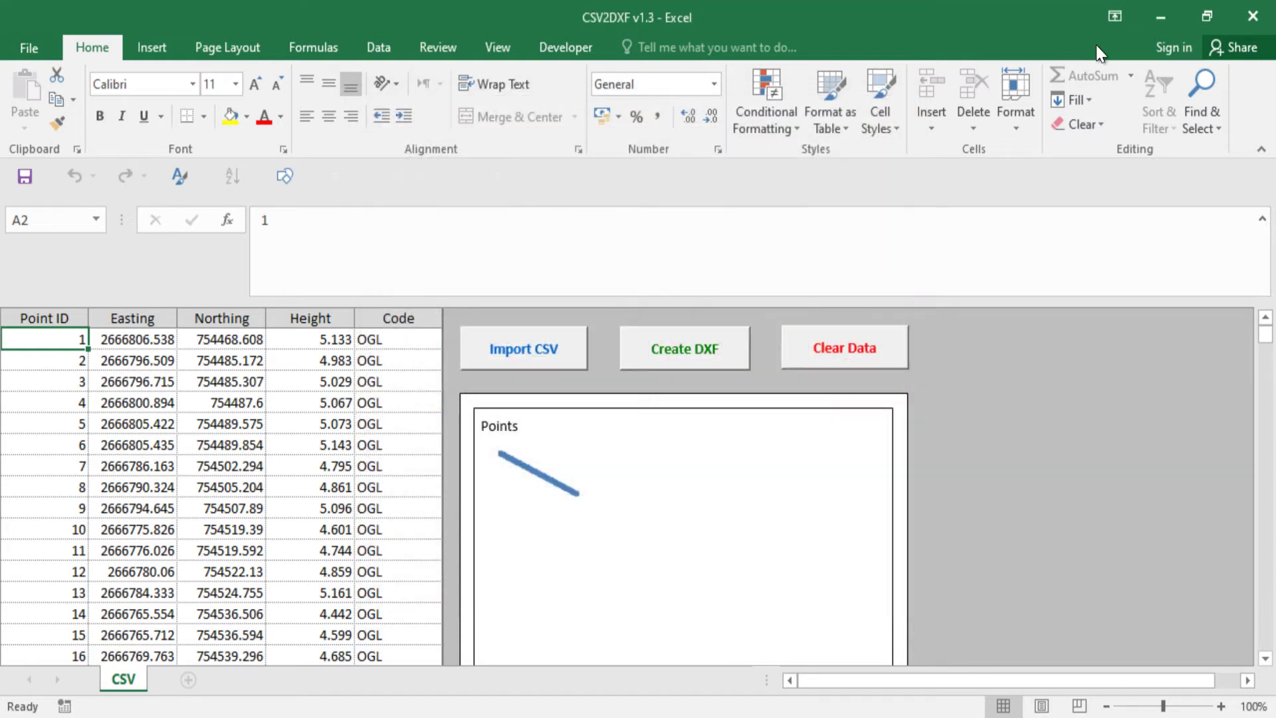
# Return to Output.dxf, centre the view on point 436 and open the Properties palette.
pyautogui.click(1165, 13)
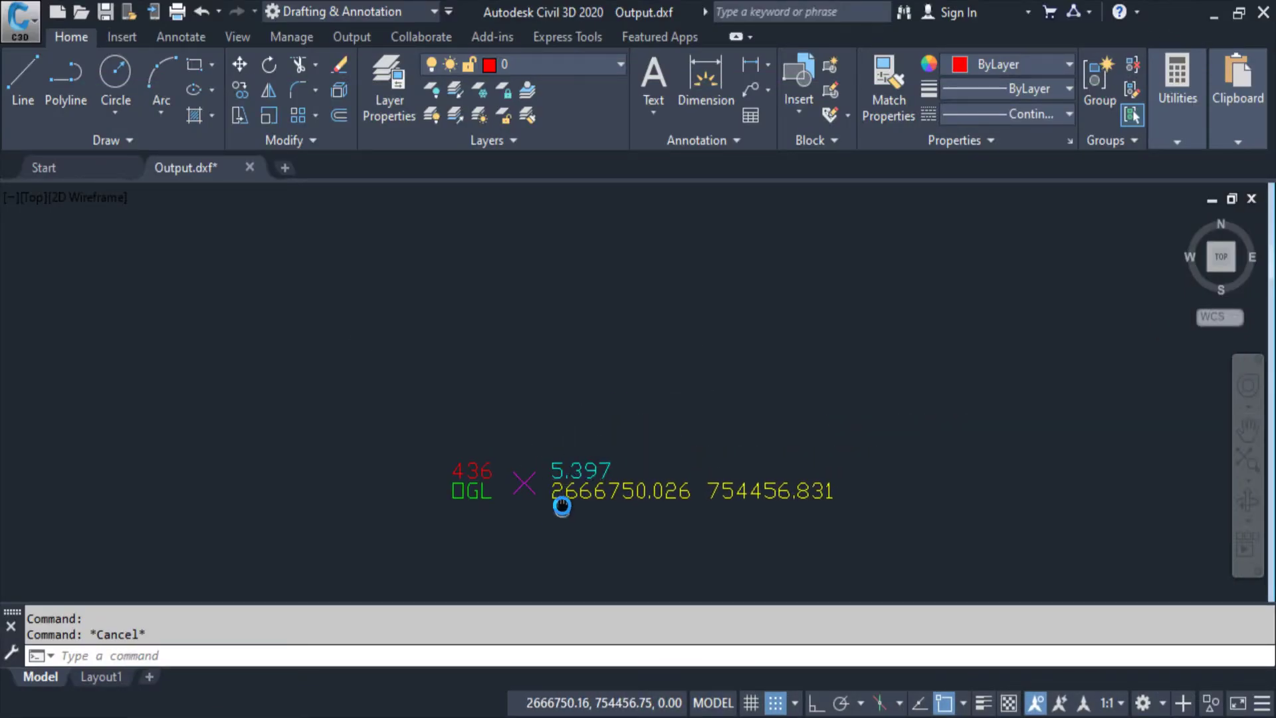
pyautogui.moveTo(562, 498)
pyautogui.mouseDown(button='middle')
pyautogui.moveTo(589, 427)
pyautogui.moveTo(680, 466)
pyautogui.moveTo(537, 491)
pyautogui.mouseUp(button='middle')
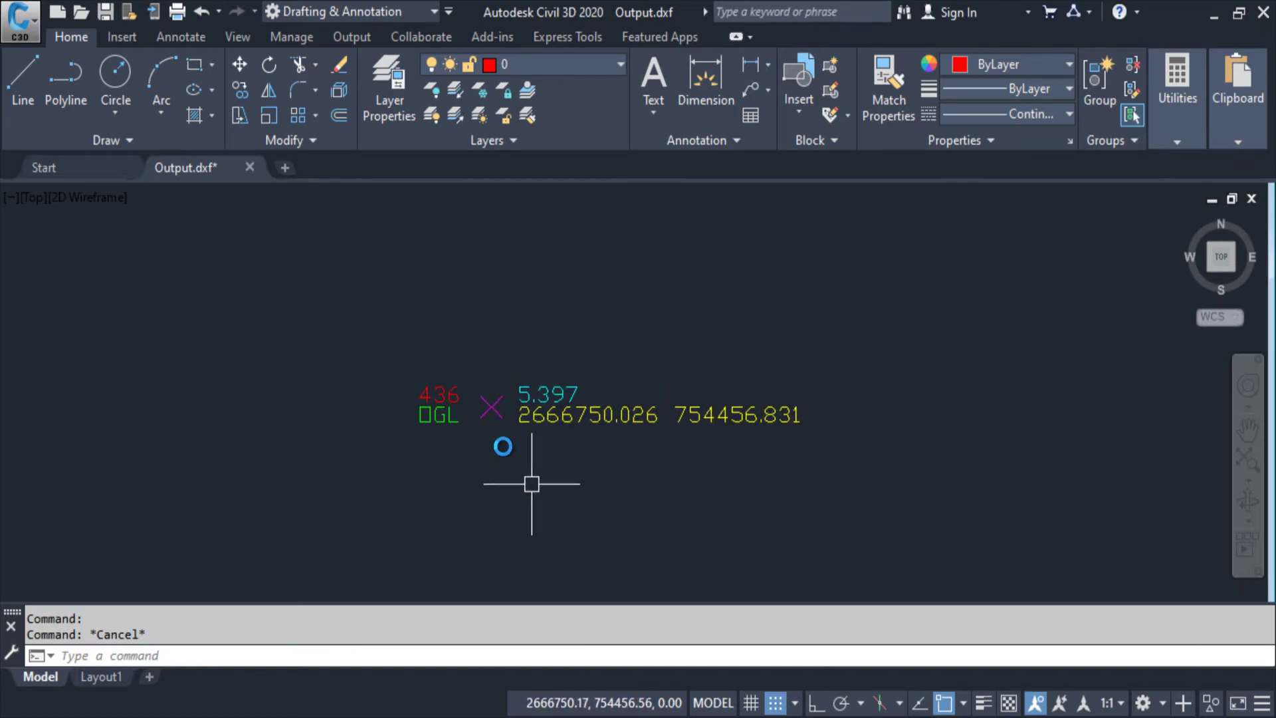
pyautogui.scroll(-5, 498, 420)
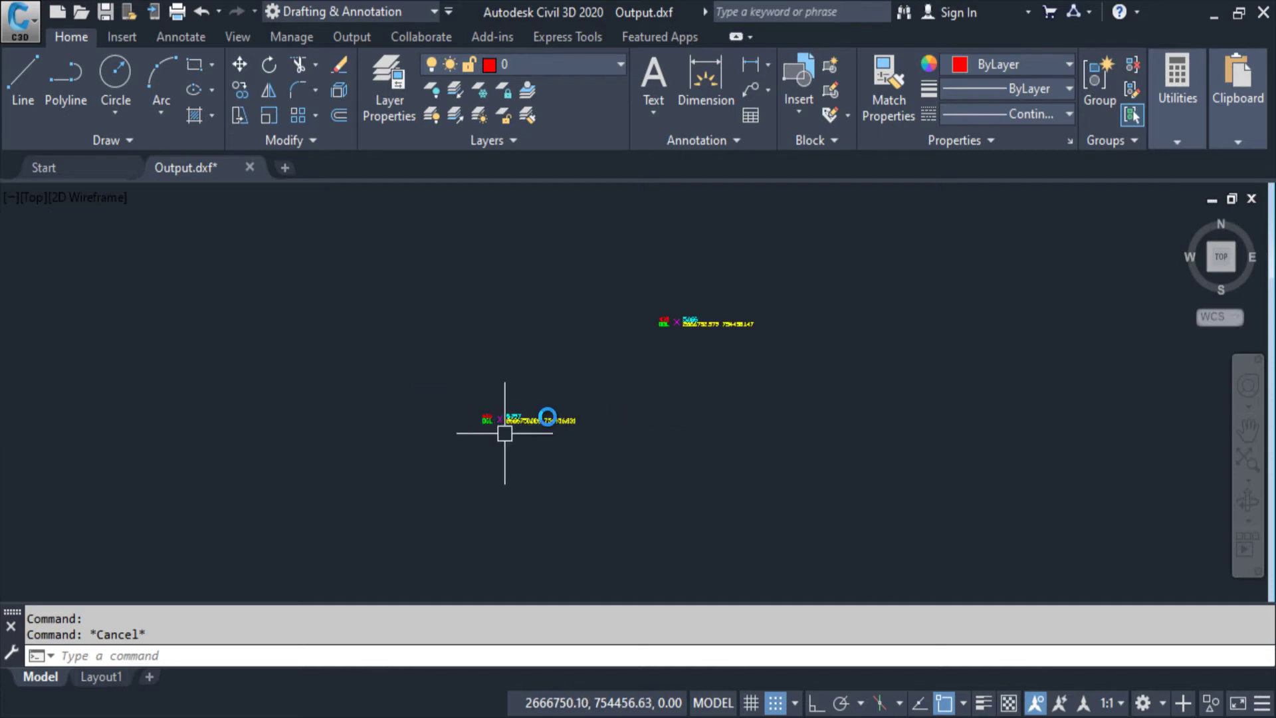
pyautogui.scroll(2, 514, 420)
pyautogui.write('pr')
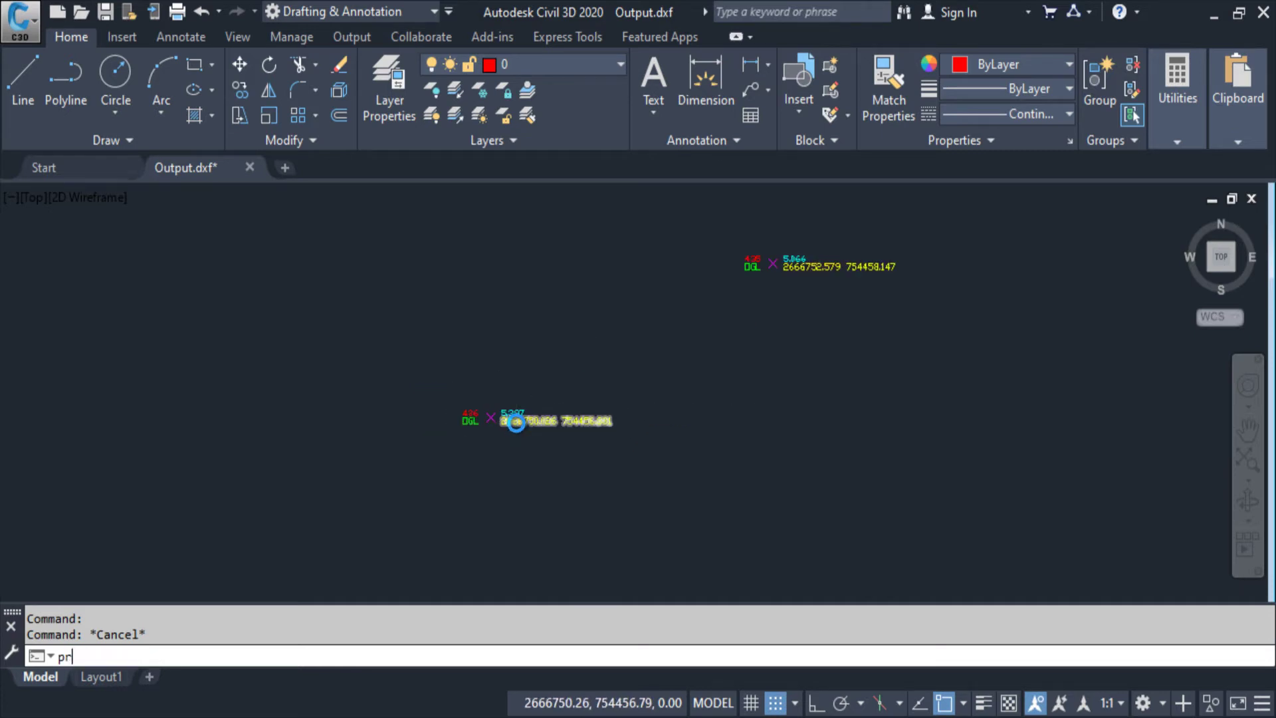
pyautogui.press('Return')
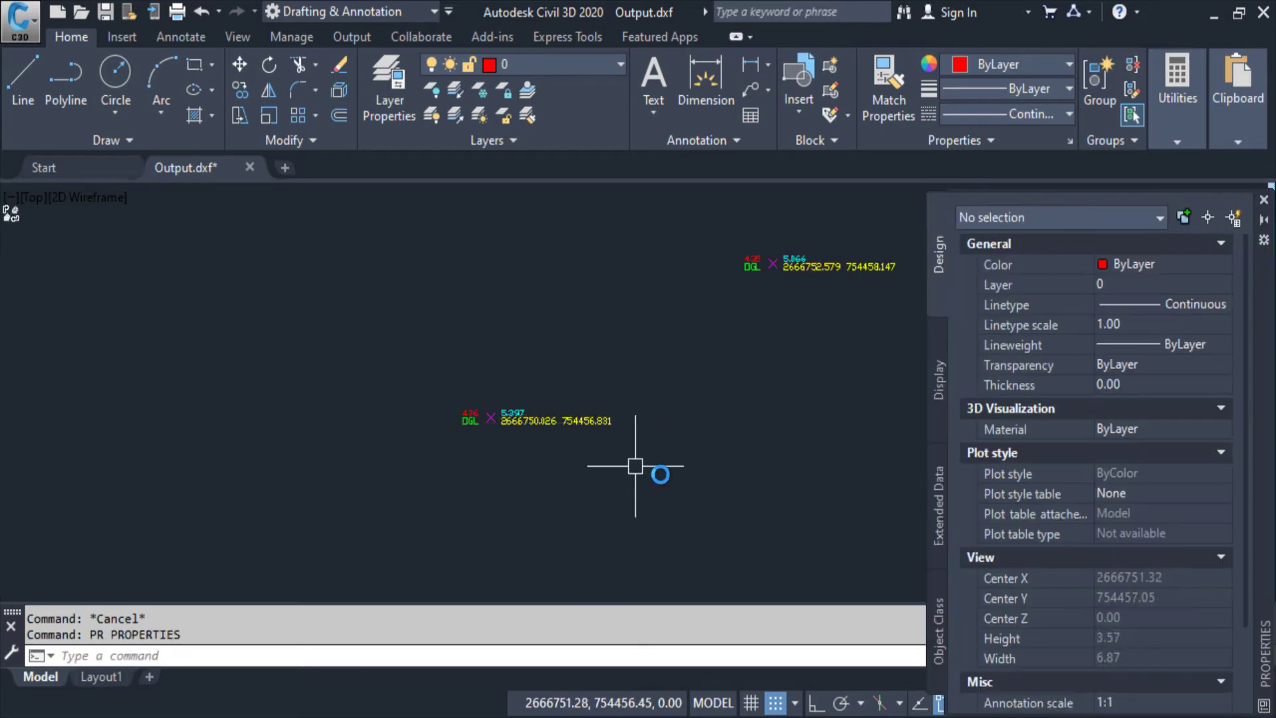
pyautogui.press('Escape')
pyautogui.scroll(3, 525, 478)
pyautogui.scroll(1, 546, 473)
pyautogui.scroll(3, 546, 473)
pyautogui.press('Escape')
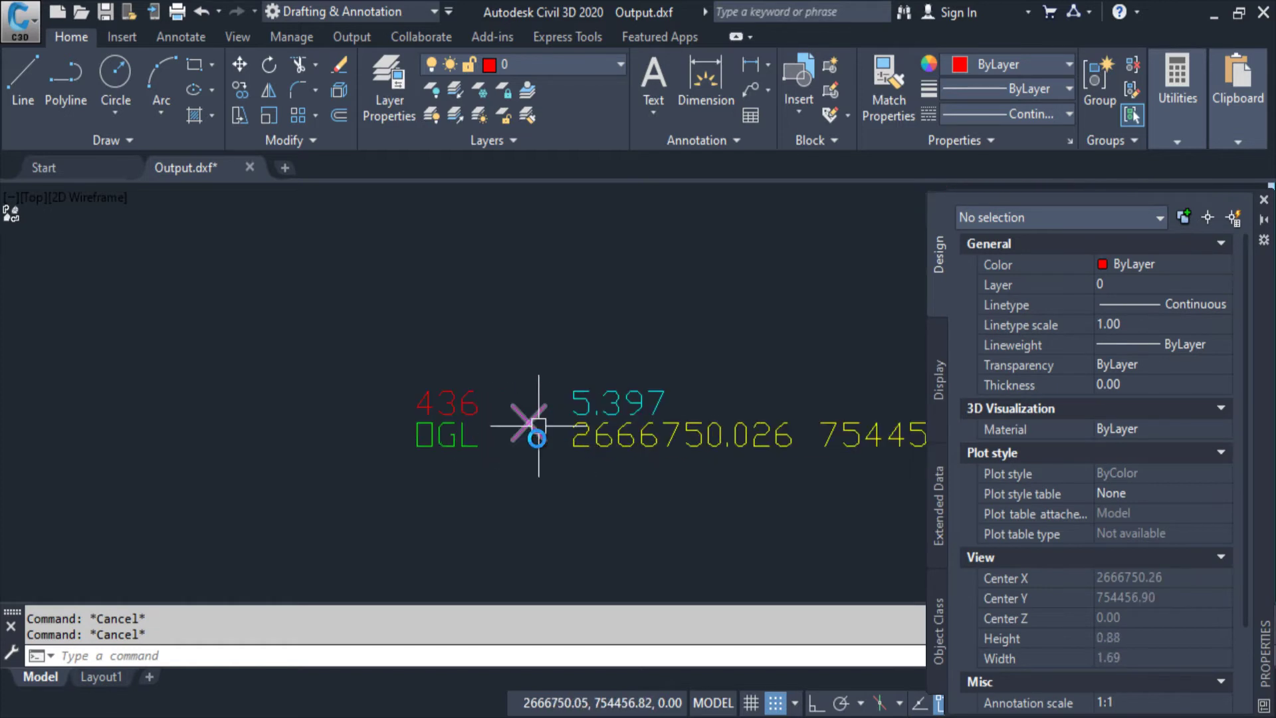
# Inspect the cross block elevations at points 436 and 435, then select point 436's cross.
pyautogui.click(537, 437)
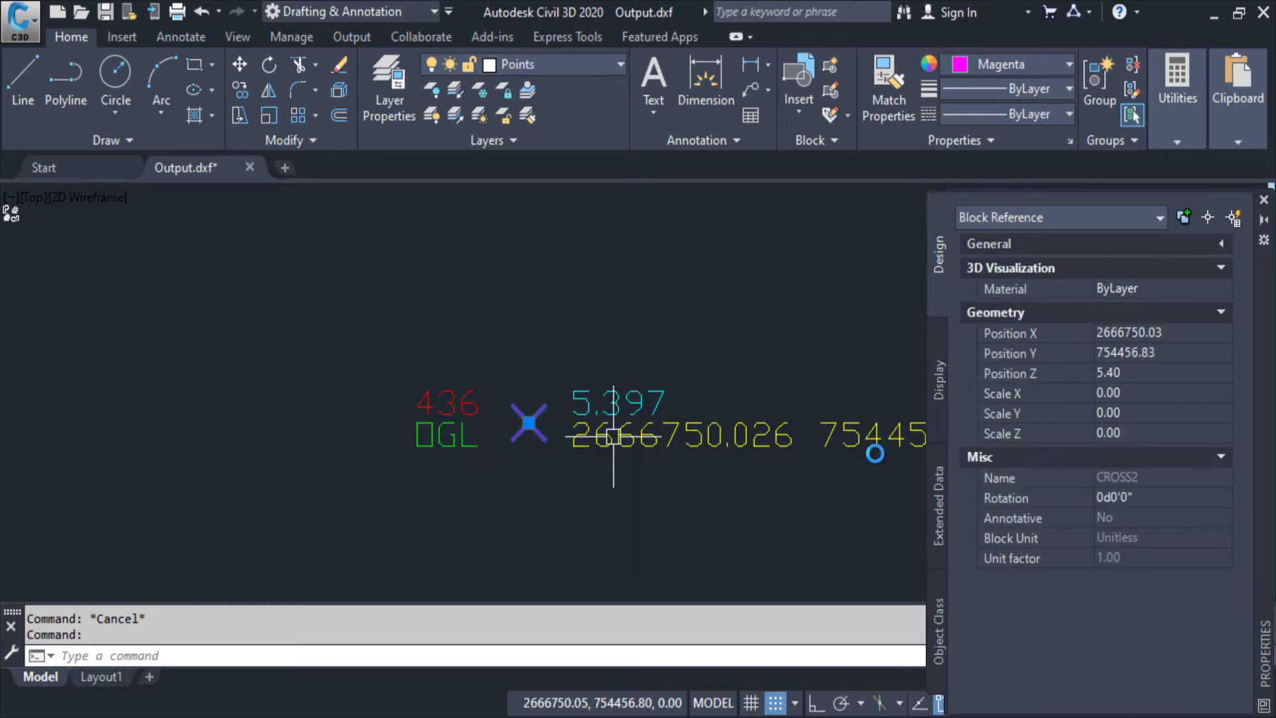
pyautogui.scroll(-5, 771, 425)
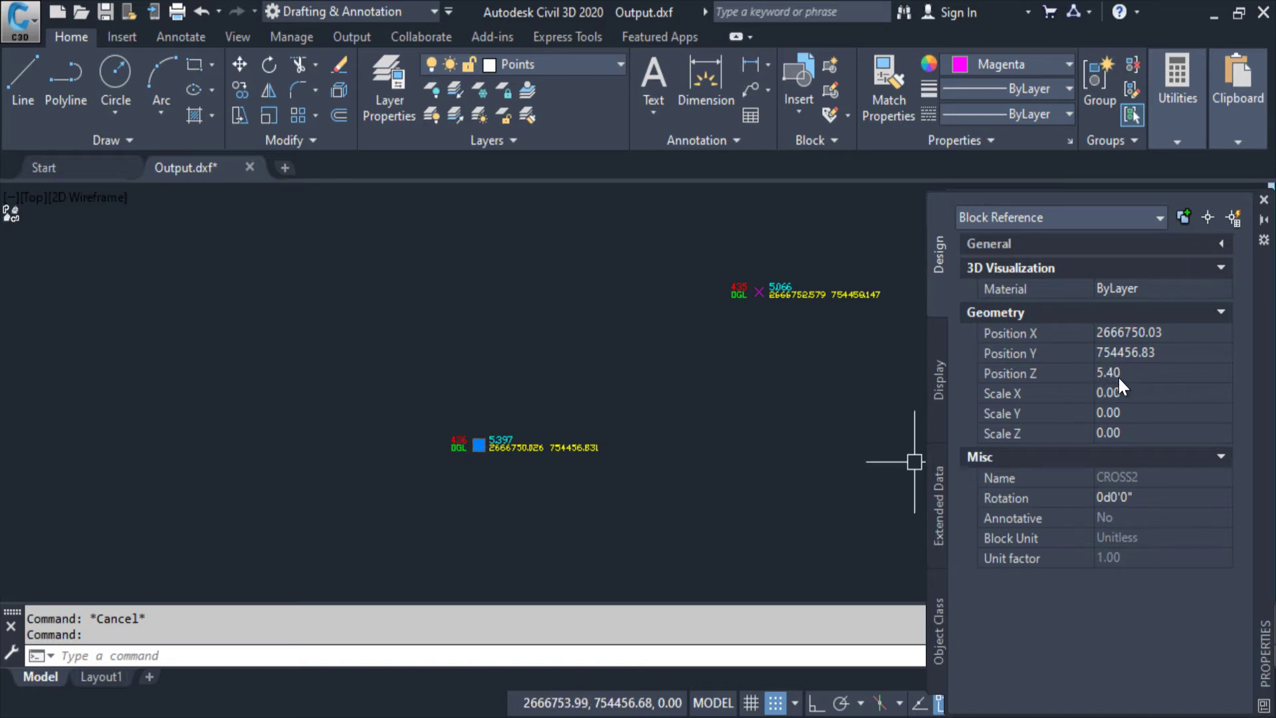
pyautogui.press('Escape')
pyautogui.scroll(4, 760, 300)
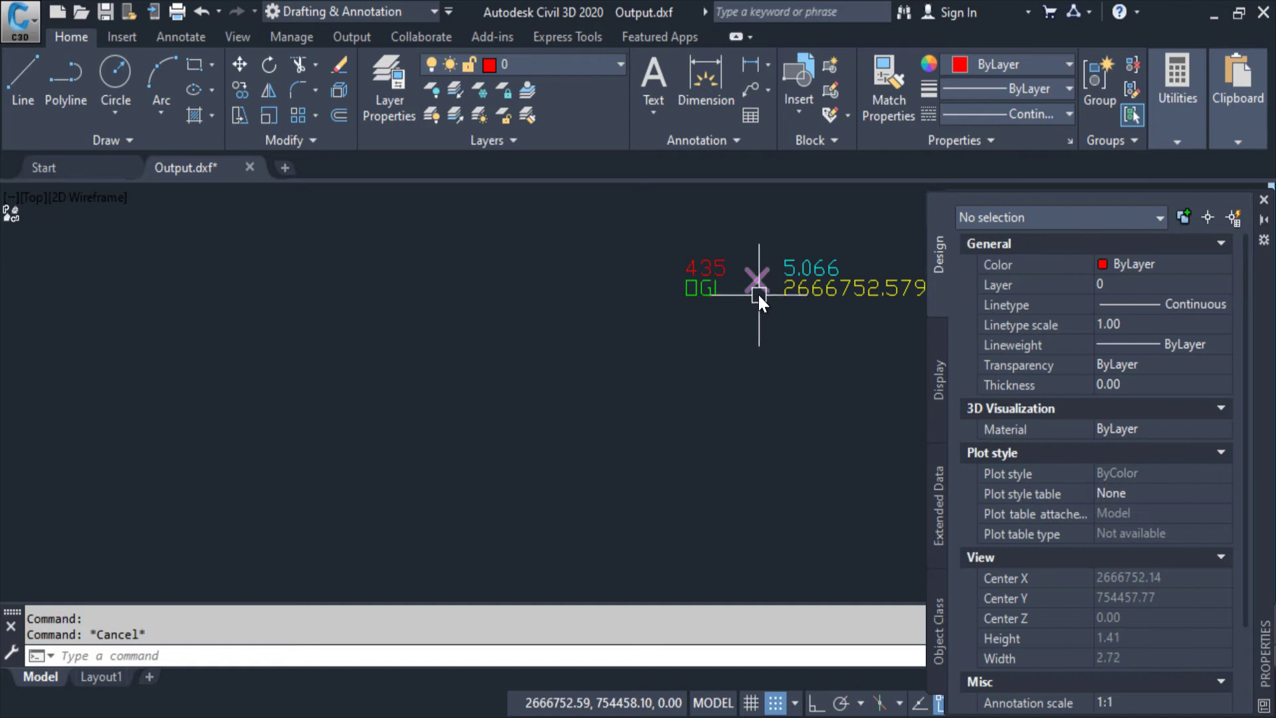
pyautogui.click(758, 286)
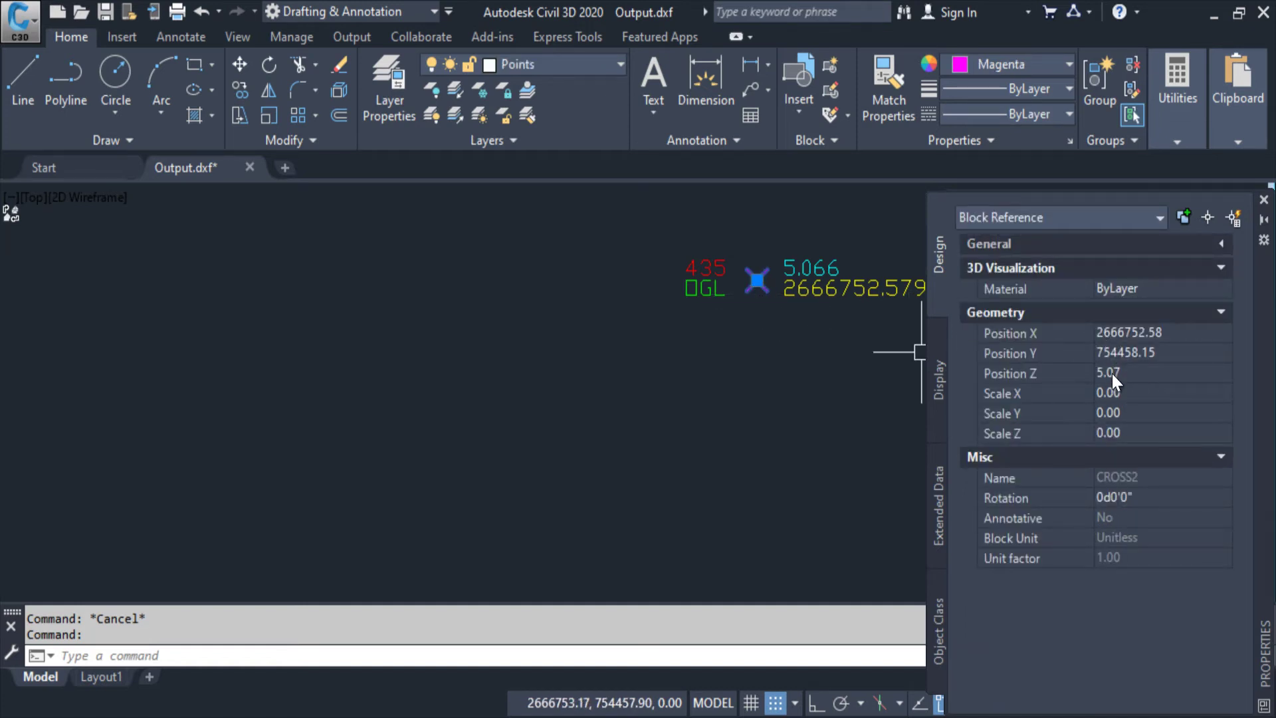
pyautogui.scroll(-3, 748, 295)
pyautogui.scroll(3, 667, 360)
pyautogui.press('Escape')
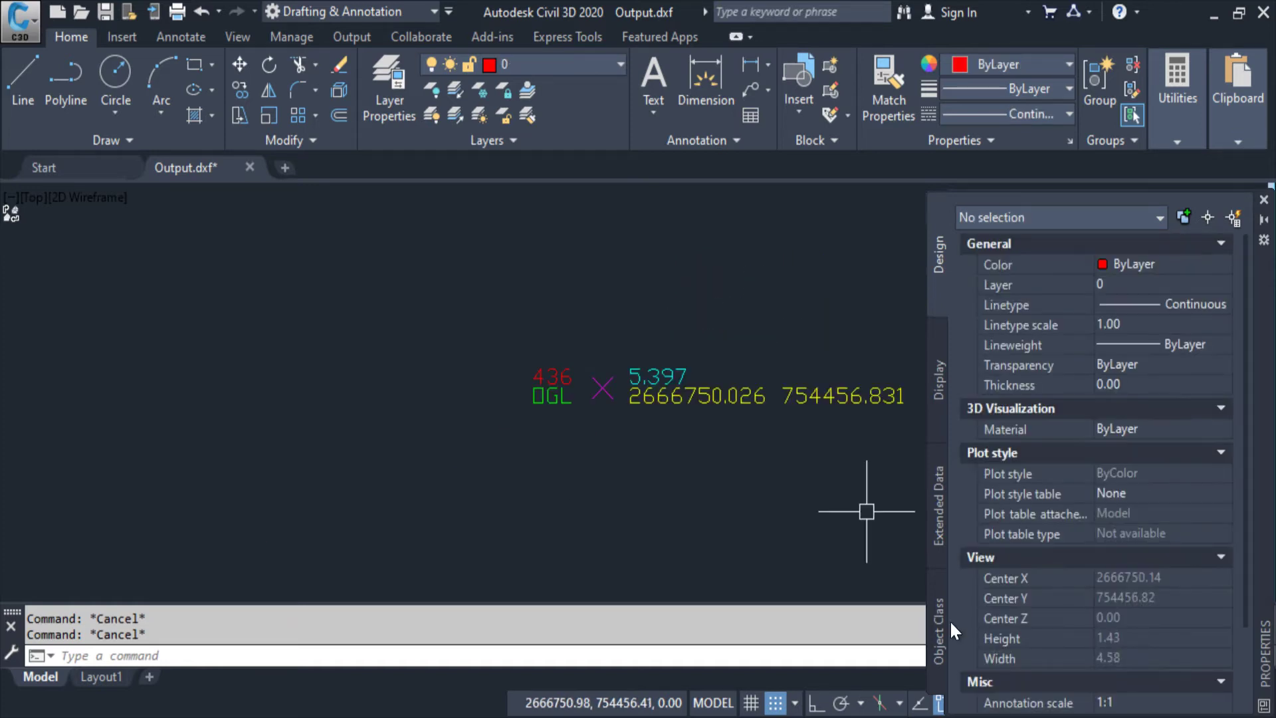
pyautogui.scroll(-2, 698, 549)
pyautogui.scroll(2, 662, 516)
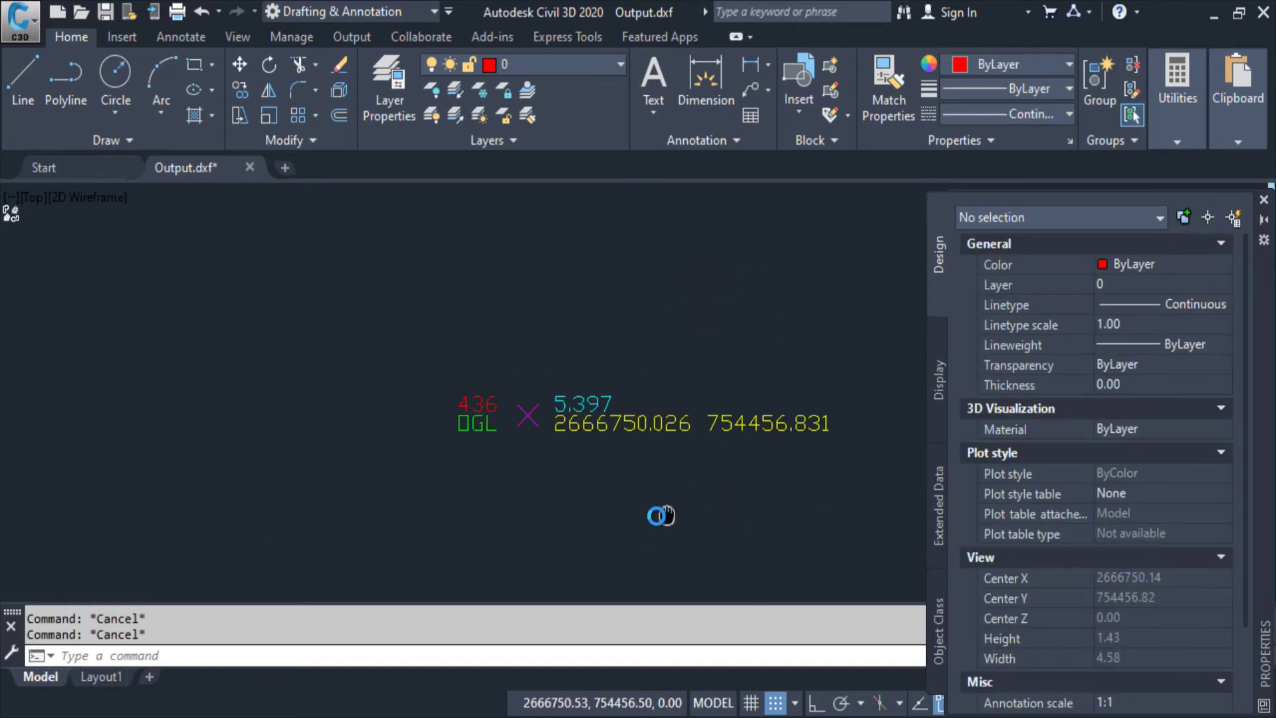
pyautogui.click(520, 430)
# Edit CROSS2 in the Block Editor, drawing an Ortho polyline rightward from the cross centre.
pyautogui.doubleClick(521, 429)
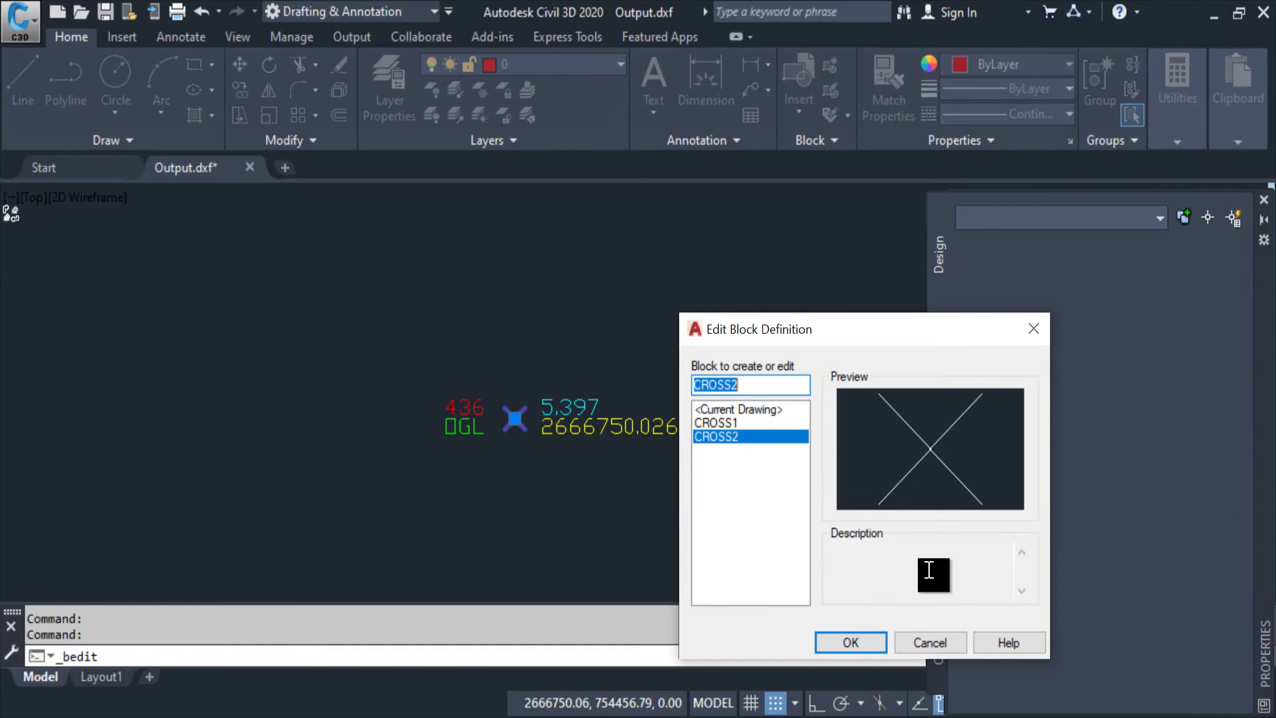
pyautogui.click(870, 644)
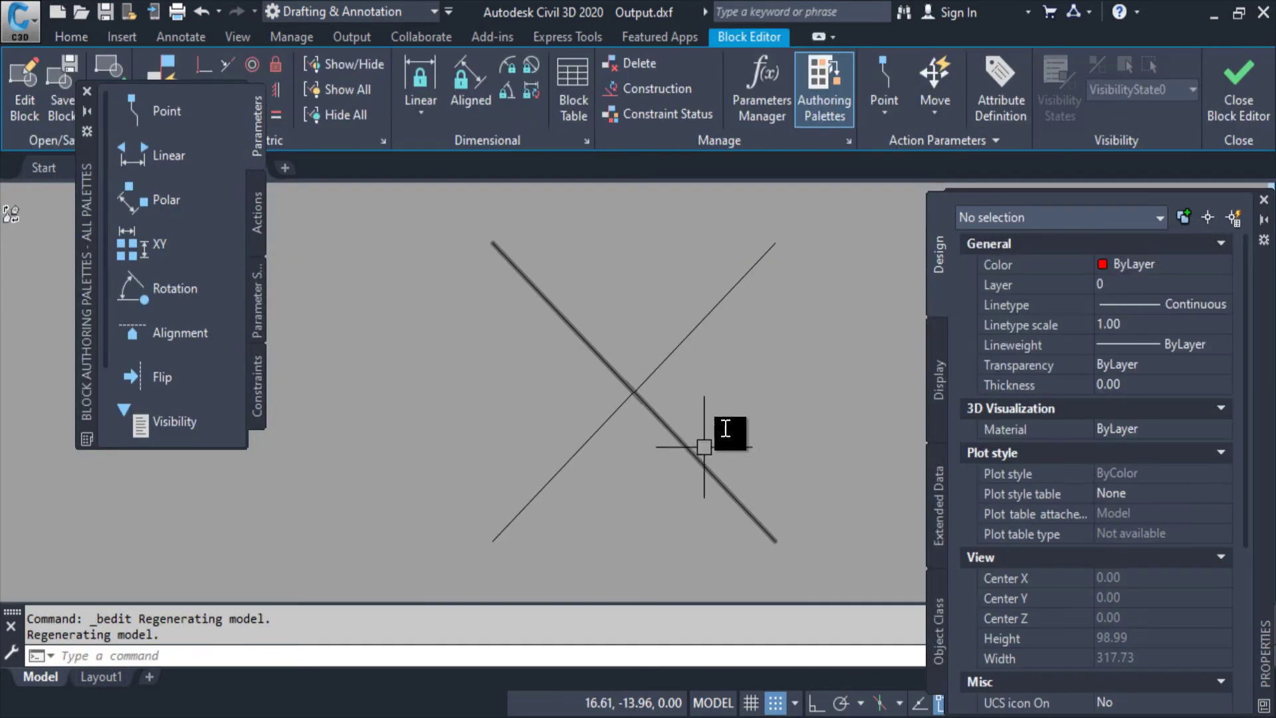
pyautogui.write('pl')
pyautogui.press('Return')
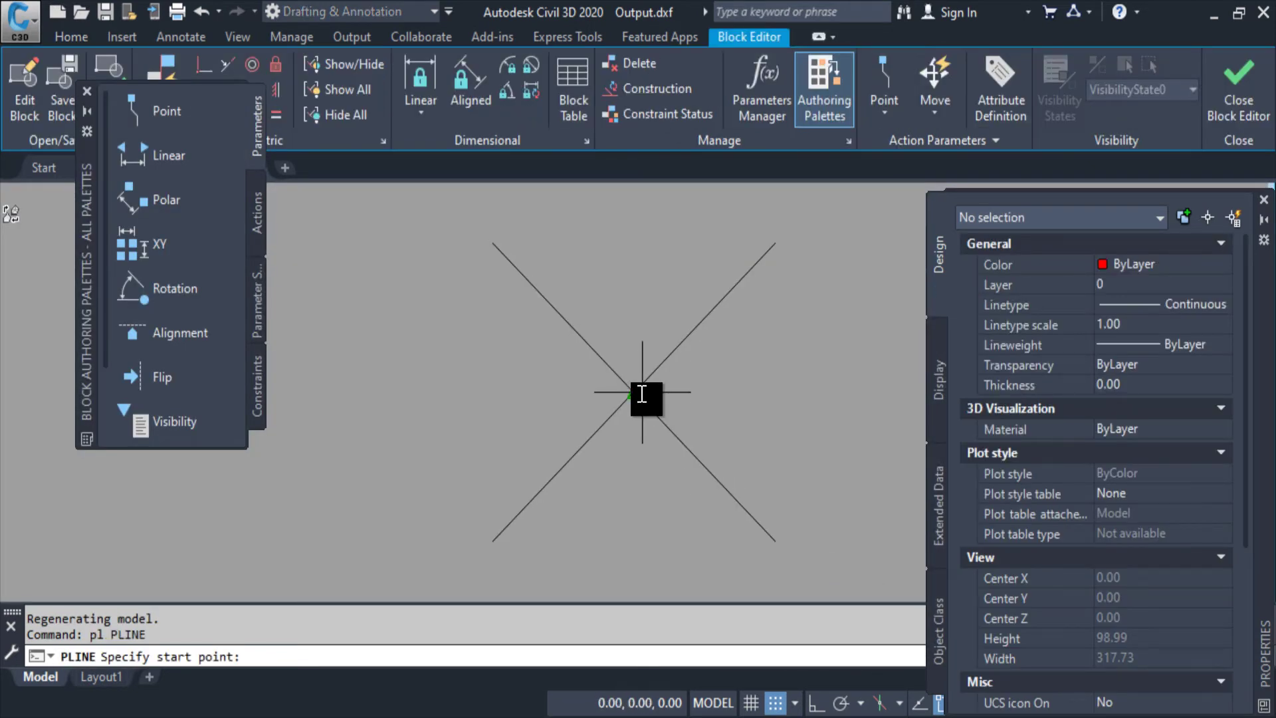
pyautogui.click(637, 393)
pyautogui.press('F8')
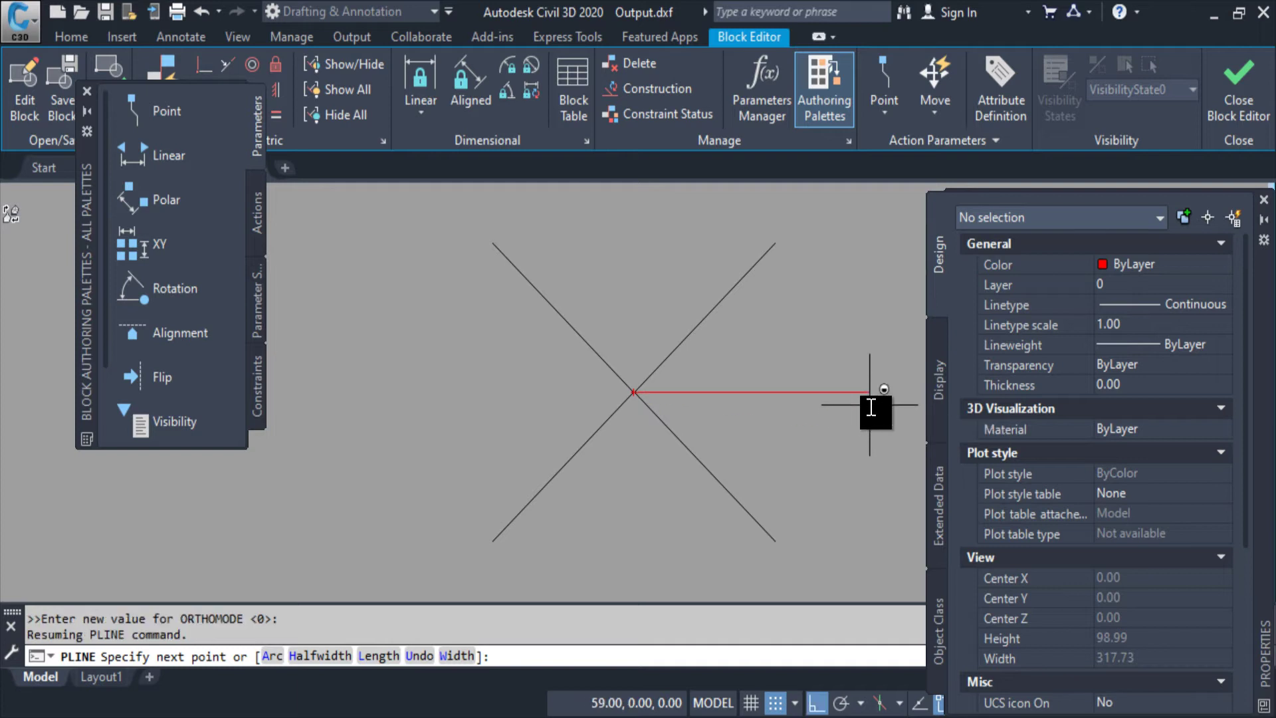
pyautogui.click(871, 407)
pyautogui.press('Escape')
# Close the Block Editor, saving the added line to CROSS2.
pyautogui.click(1238, 93)
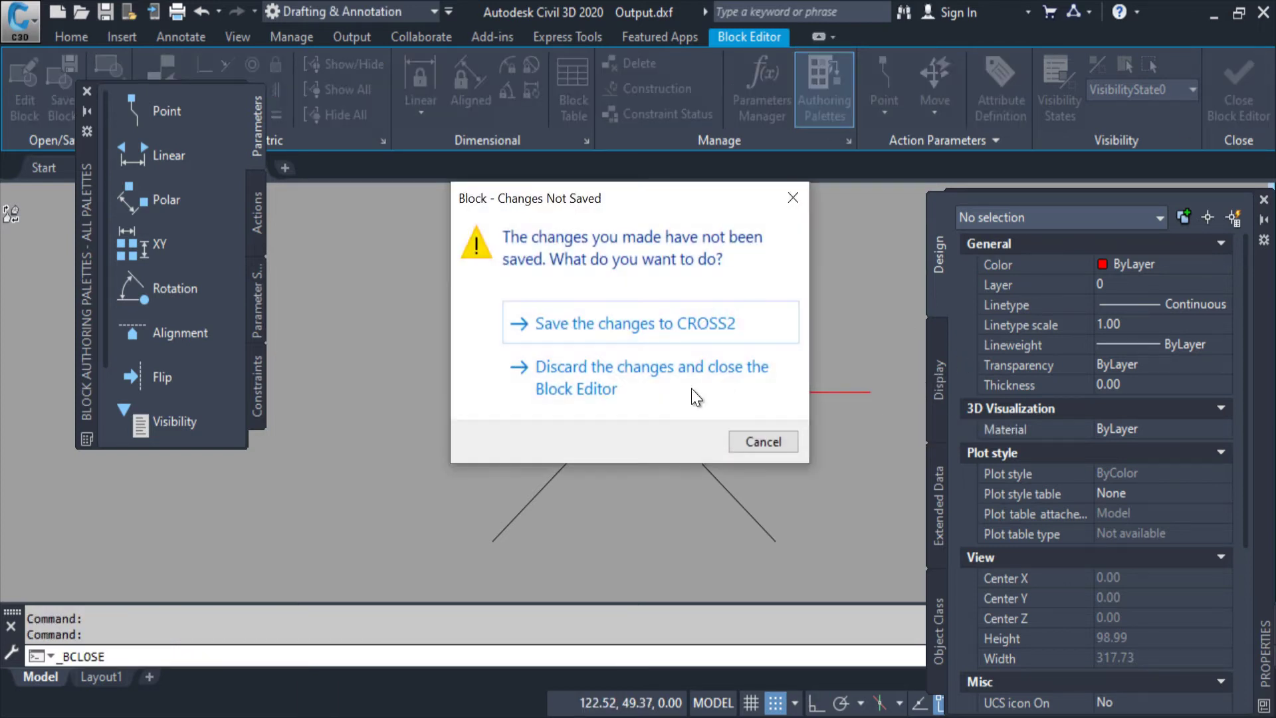
pyautogui.click(653, 335)
pyautogui.scroll(1, 489, 434)
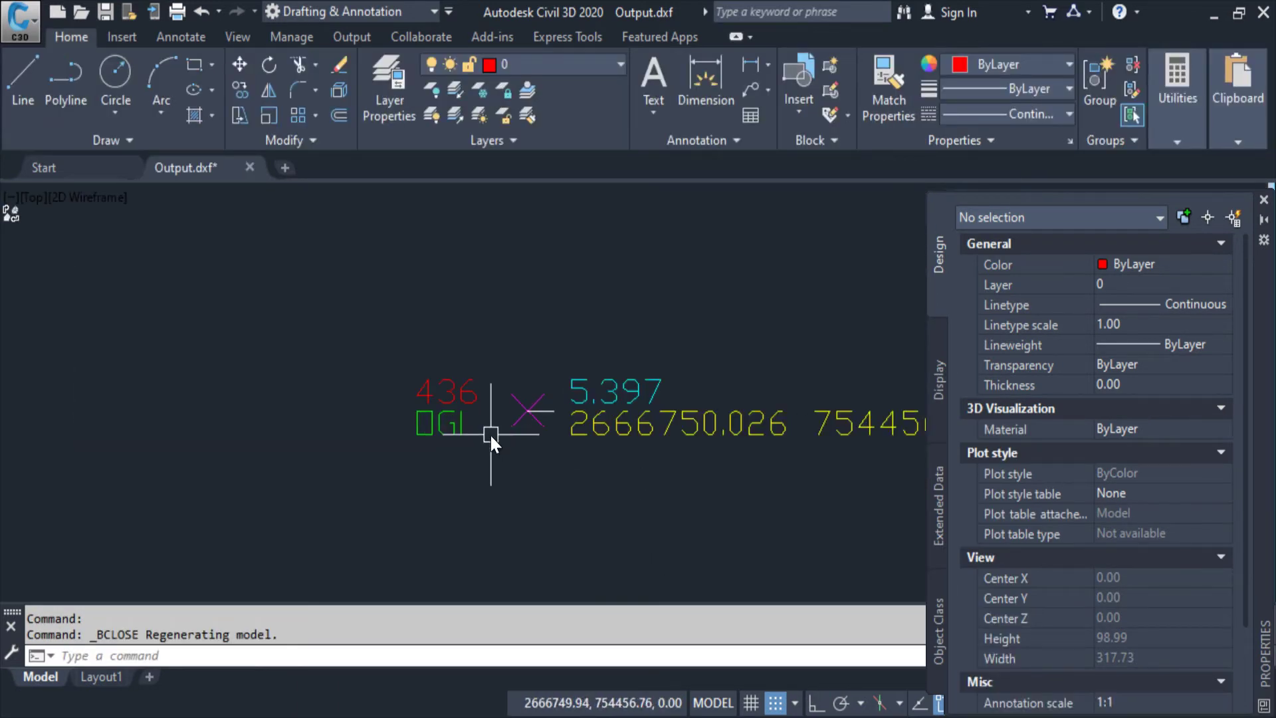
pyautogui.scroll(-6, 491, 434)
pyautogui.scroll(2, 668, 397)
pyautogui.scroll(7, 665, 372)
# Check the updated cross at point 435 and recentre the view on point 436.
pyautogui.click(665, 289)
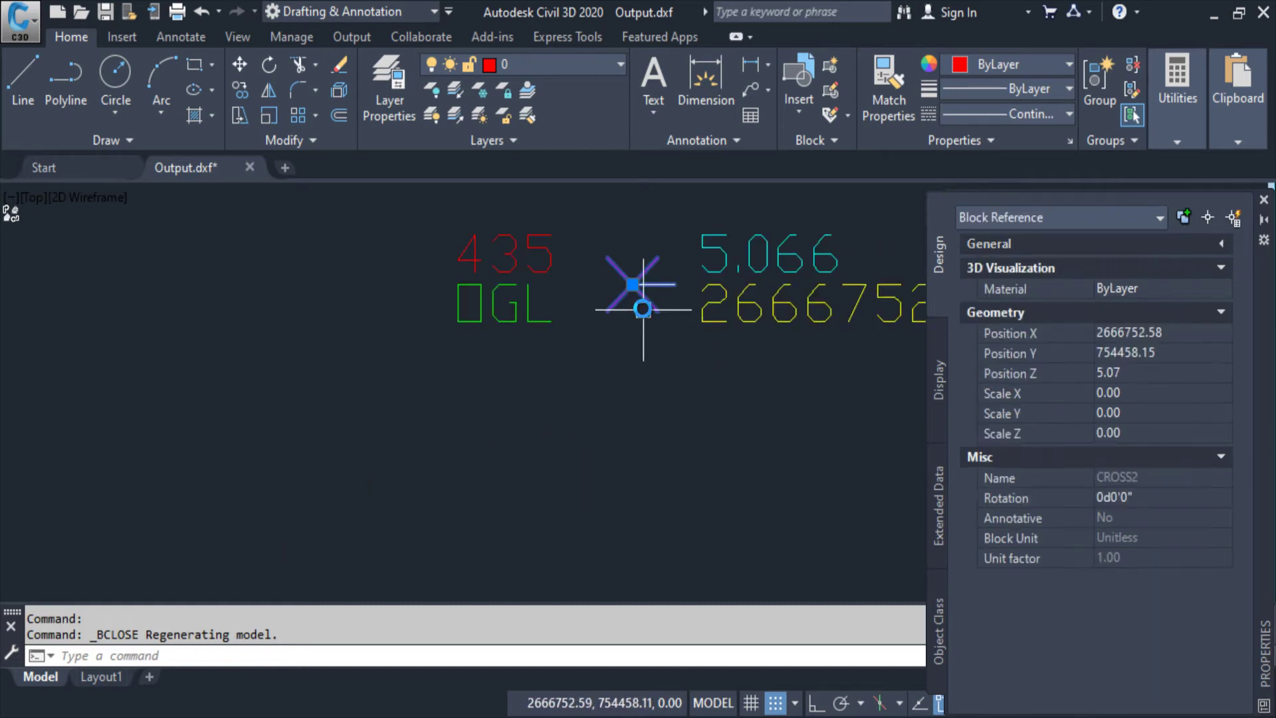
pyautogui.press('Escape')
pyautogui.click(665, 286)
pyautogui.press('Escape')
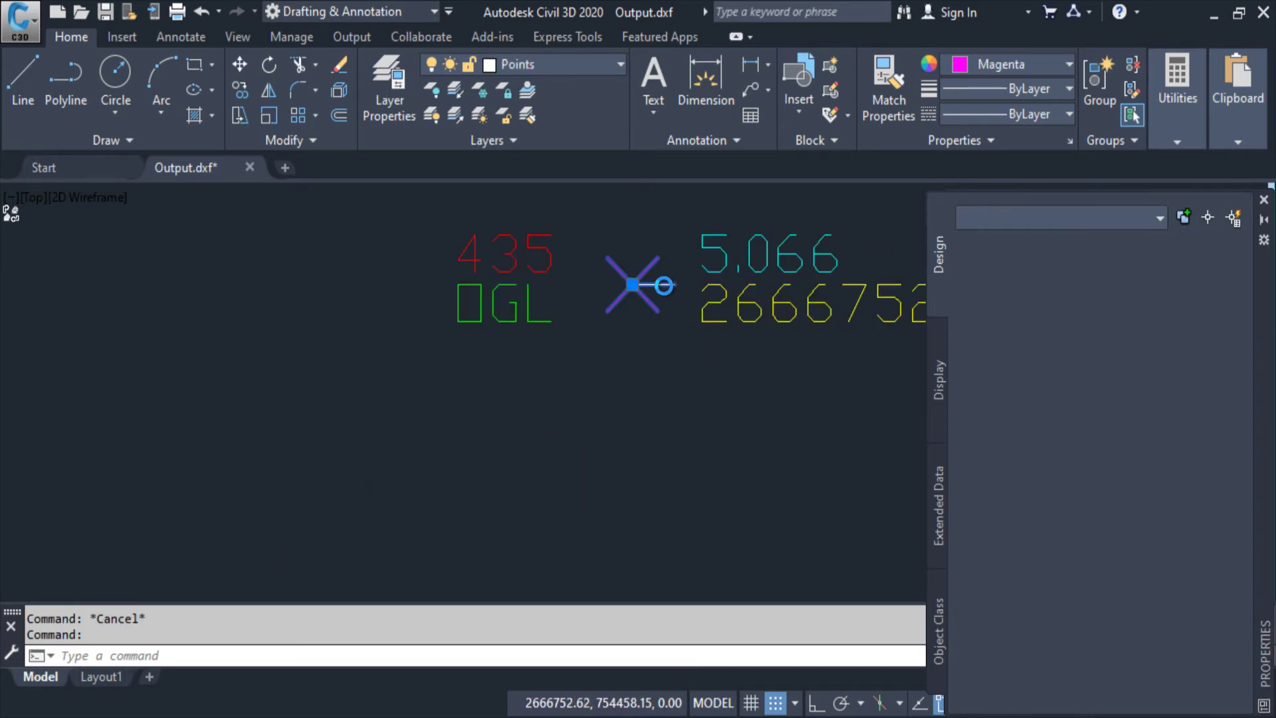
pyautogui.scroll(-2, 664, 286)
pyautogui.scroll(-2, 658, 293)
pyautogui.moveTo(514, 502); pyautogui.dragTo(714, 437, button='middle')
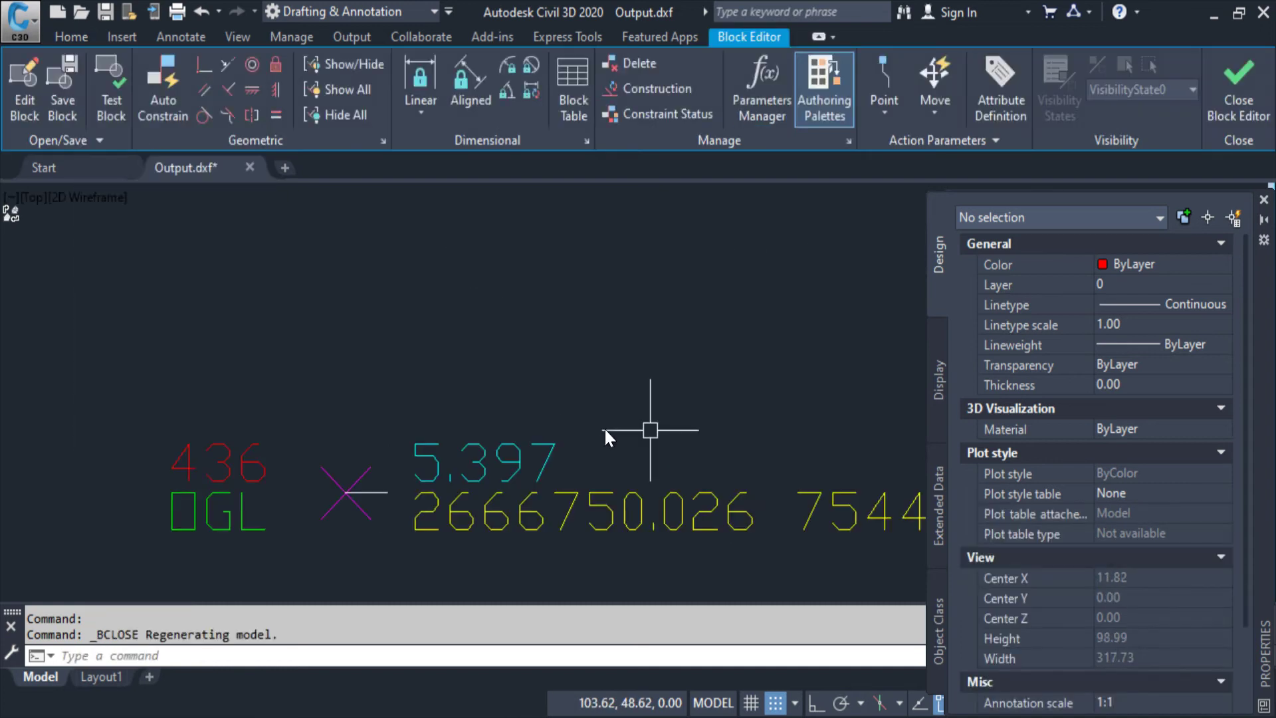
pyautogui.moveTo(342, 450); pyautogui.dragTo(612, 427, button='middle')
# Reopen CROSS2 in the Block Editor and delete the added horizontal line.
pyautogui.doubleClick(633, 420)
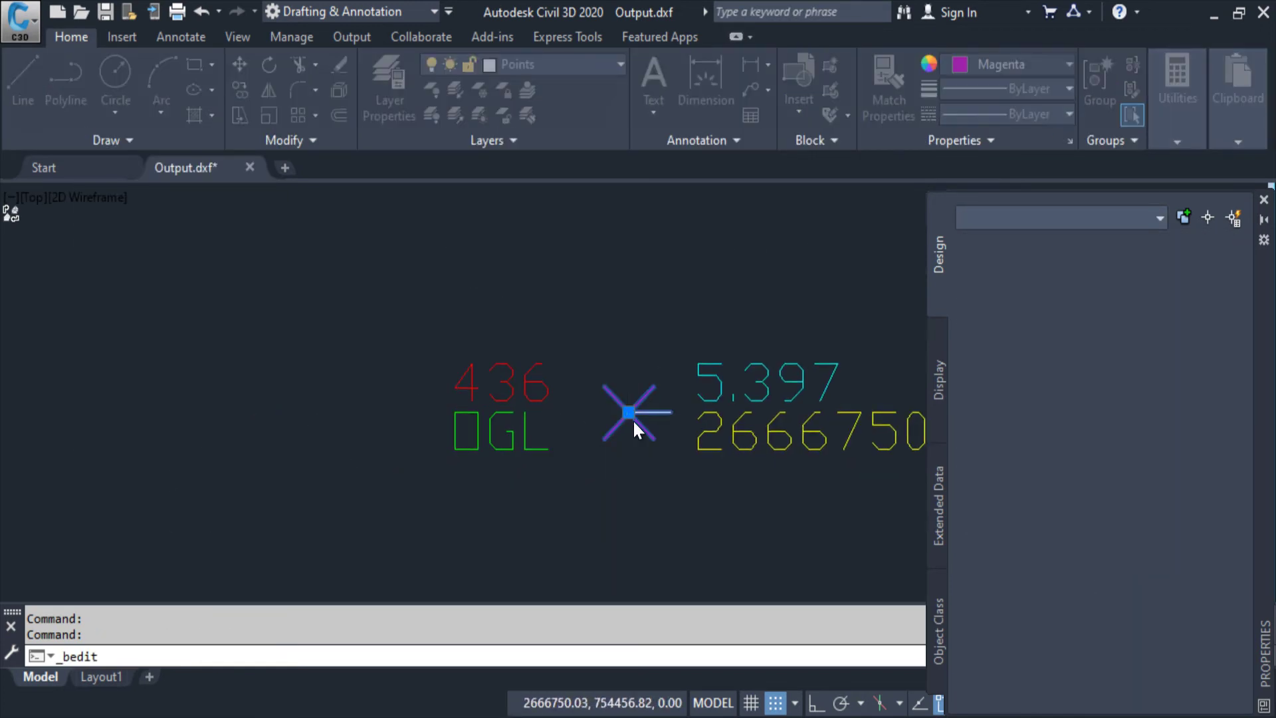
pyautogui.click(843, 641)
pyautogui.click(703, 450)
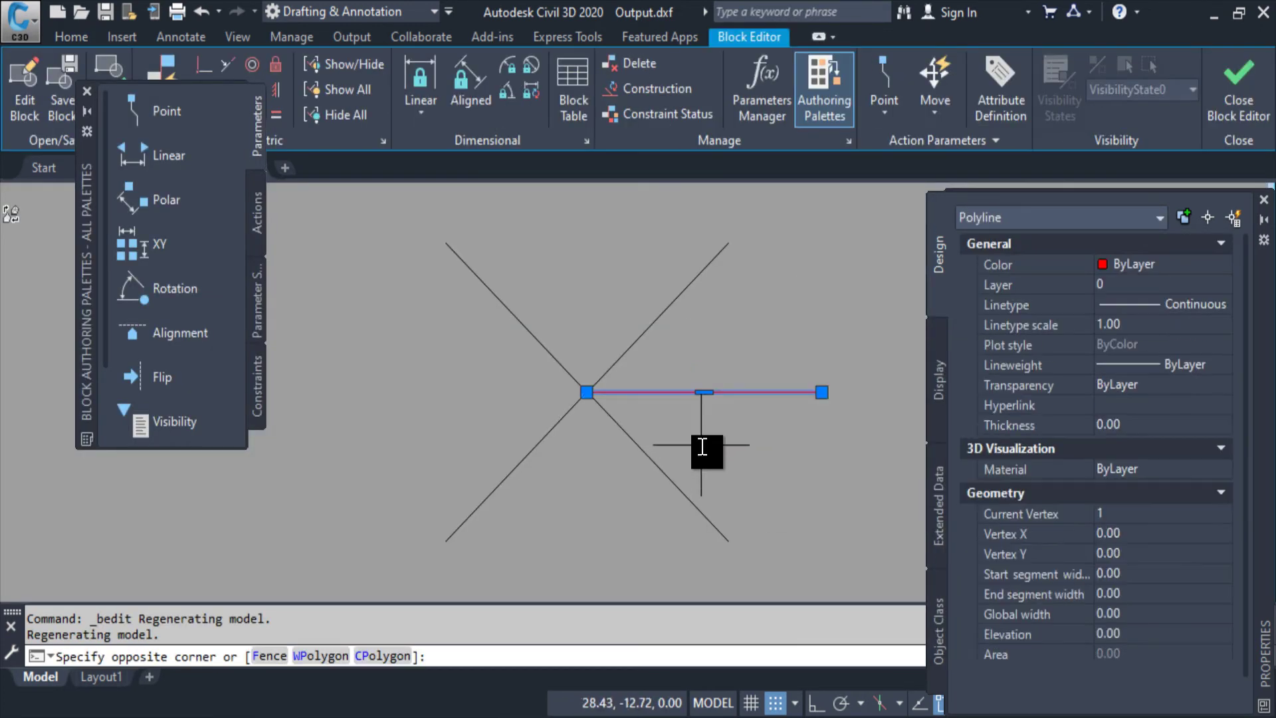
pyautogui.press('Escape')
# Scale both cross lines by 2 about their intersection and save CROSS2.
pyautogui.write('sc')
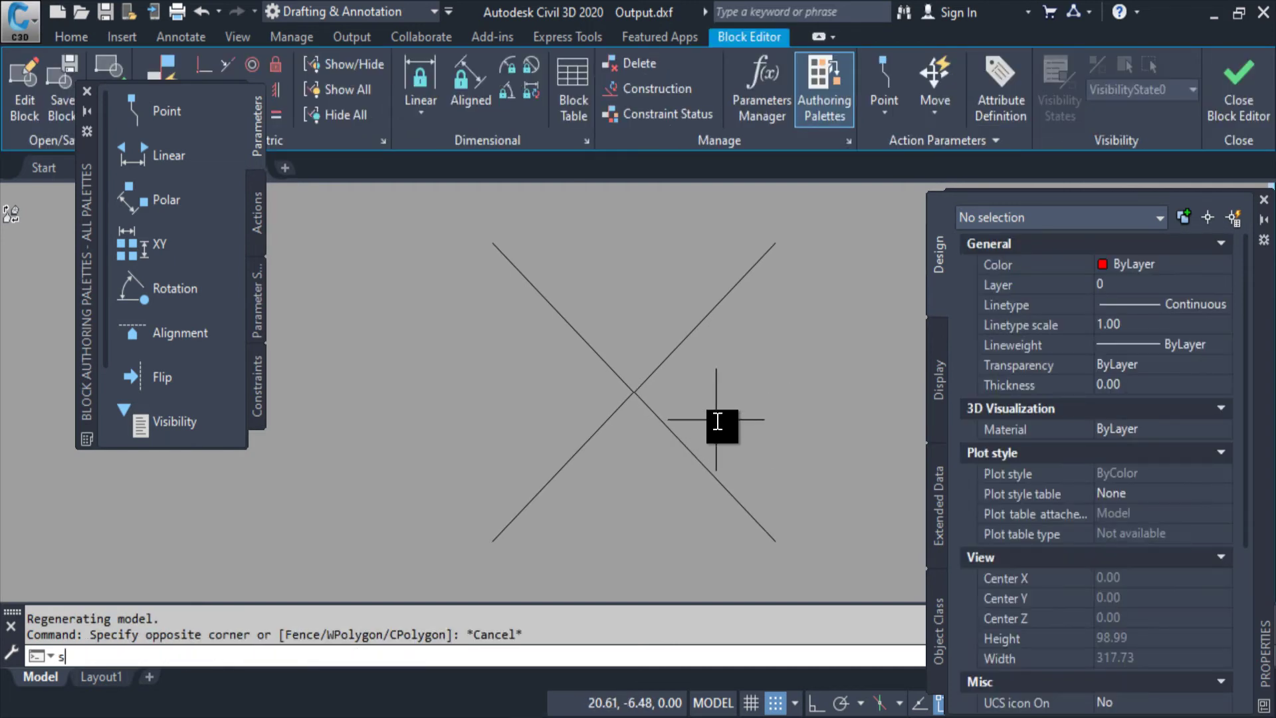
pyautogui.press('Return')
pyautogui.click(704, 400)
pyautogui.click(622, 426)
pyautogui.press('Return')
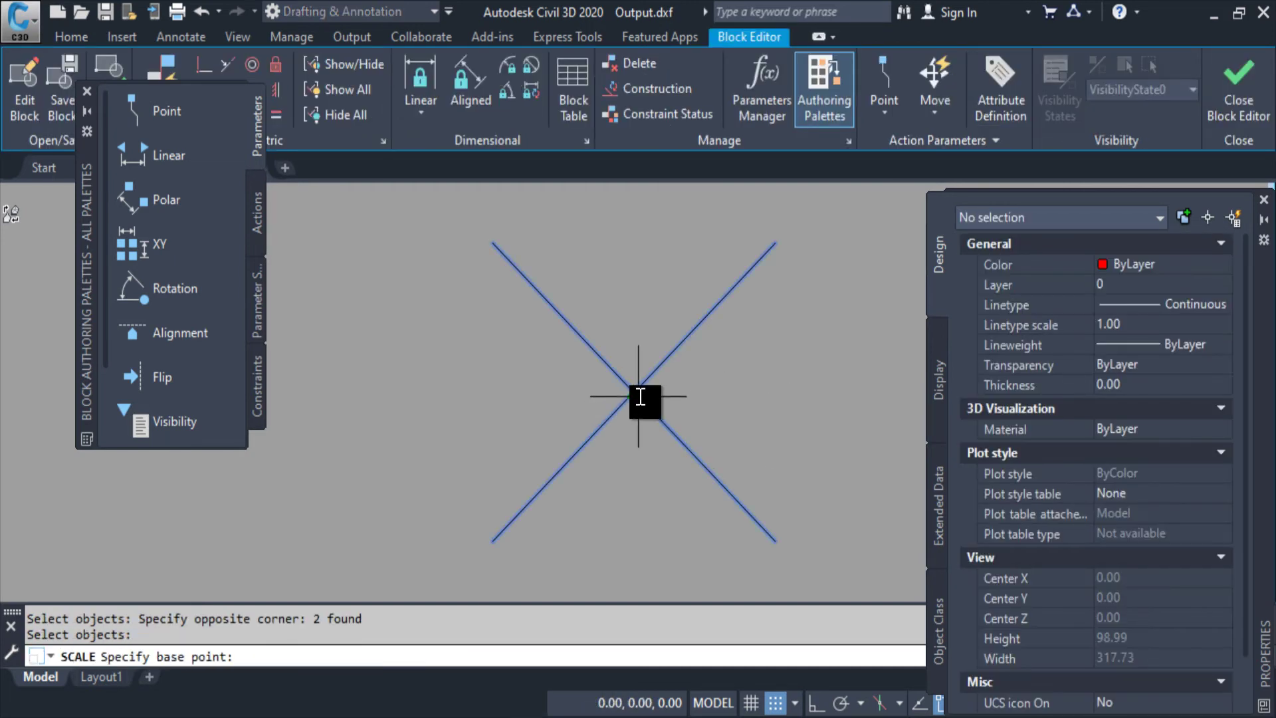
pyautogui.click(639, 396)
pyautogui.press('Return')
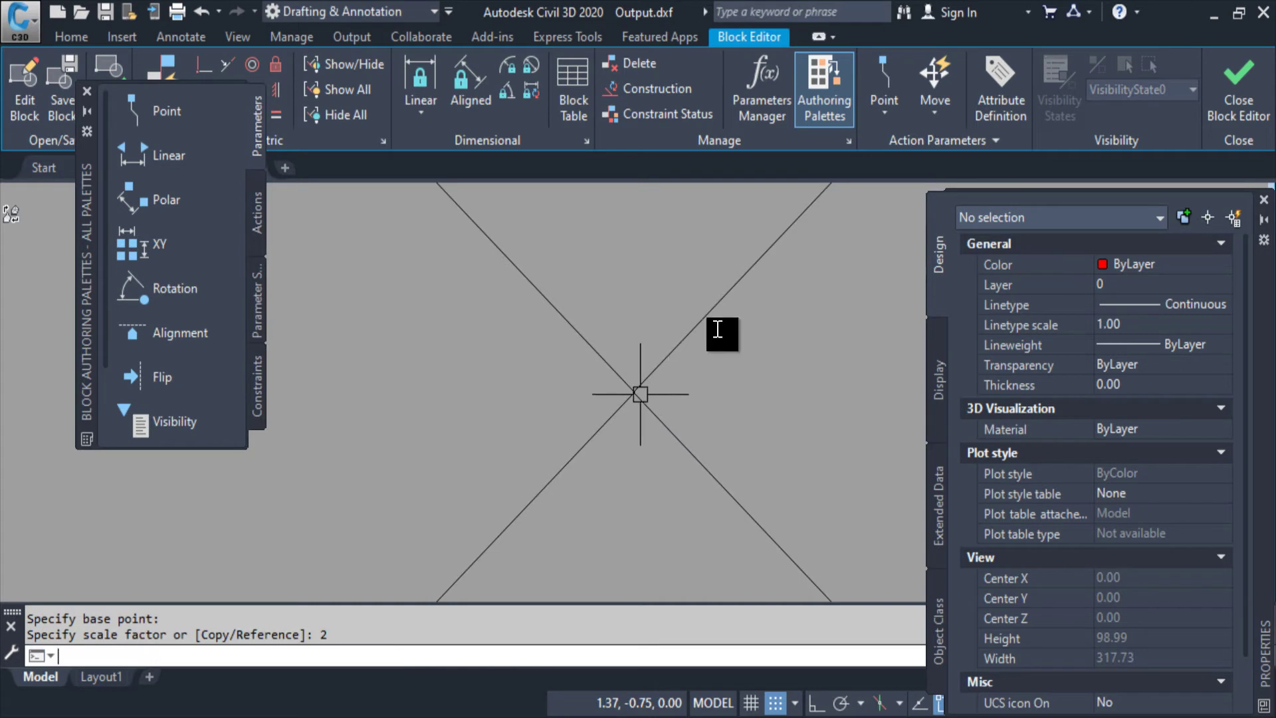
pyautogui.click(1239, 90)
pyautogui.click(645, 325)
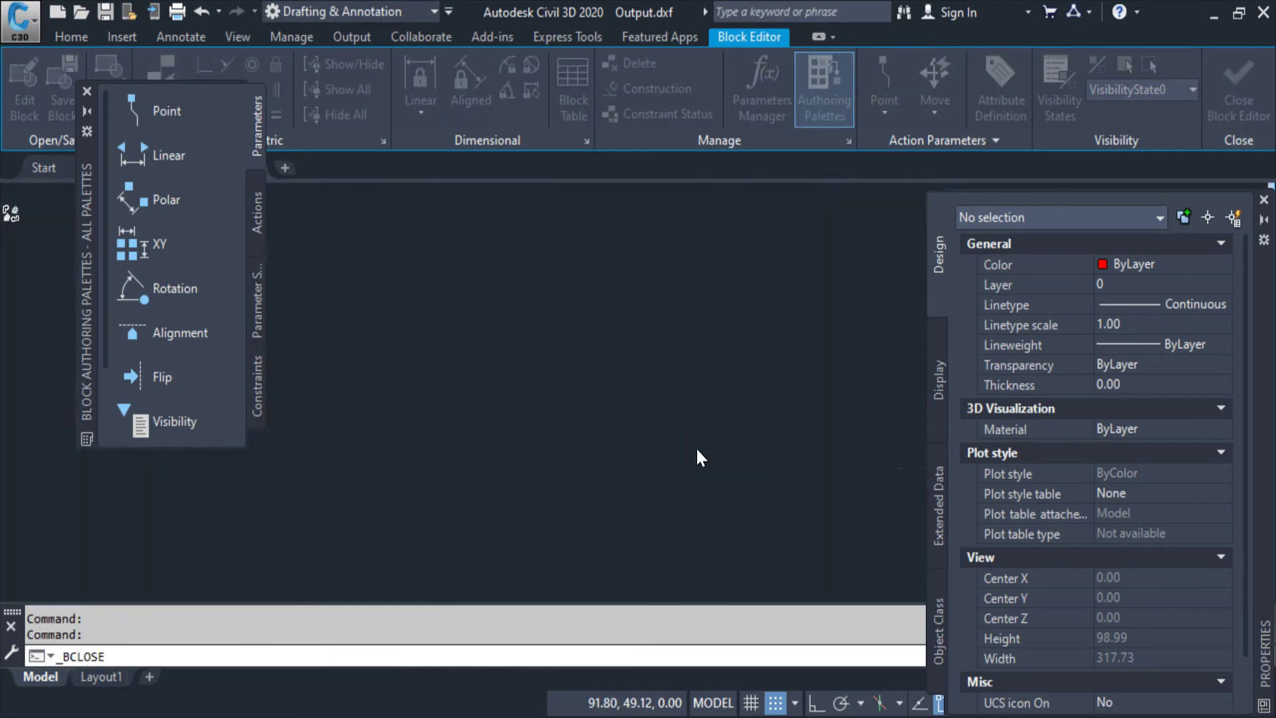
pyautogui.scroll(-5, 665, 445)
pyautogui.scroll(-2, 692, 466)
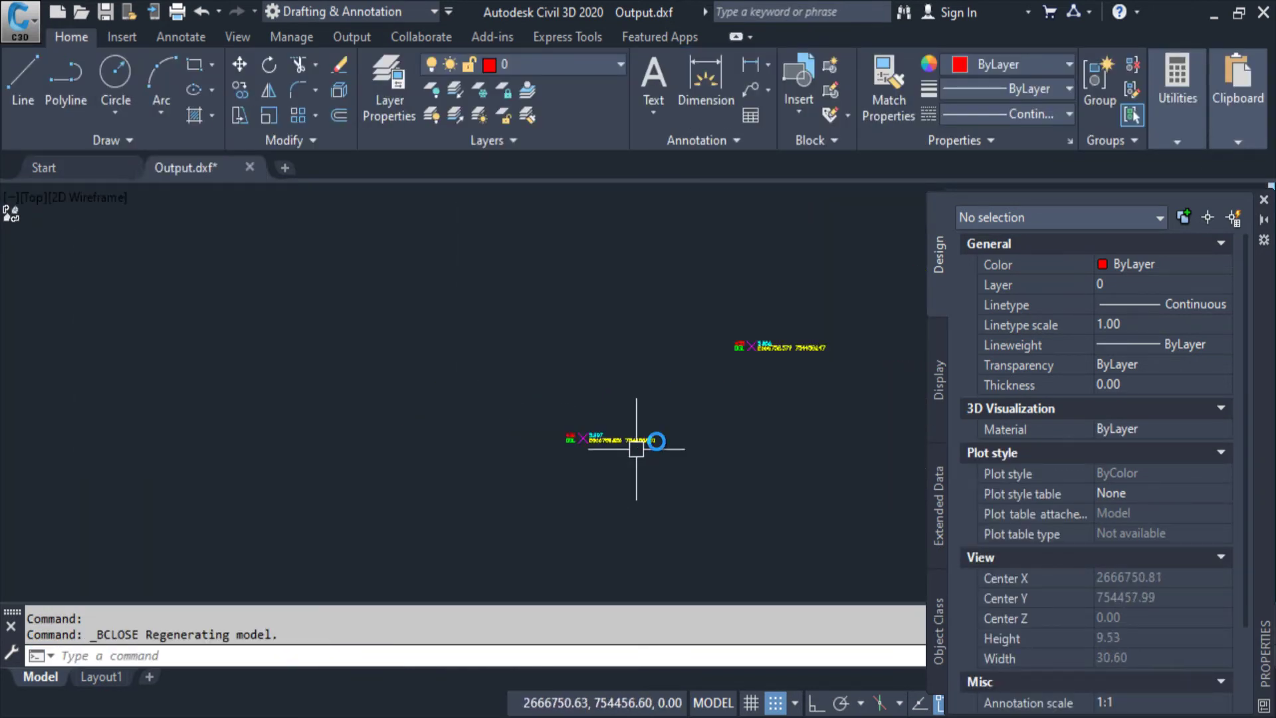
pyautogui.scroll(4, 771, 319)
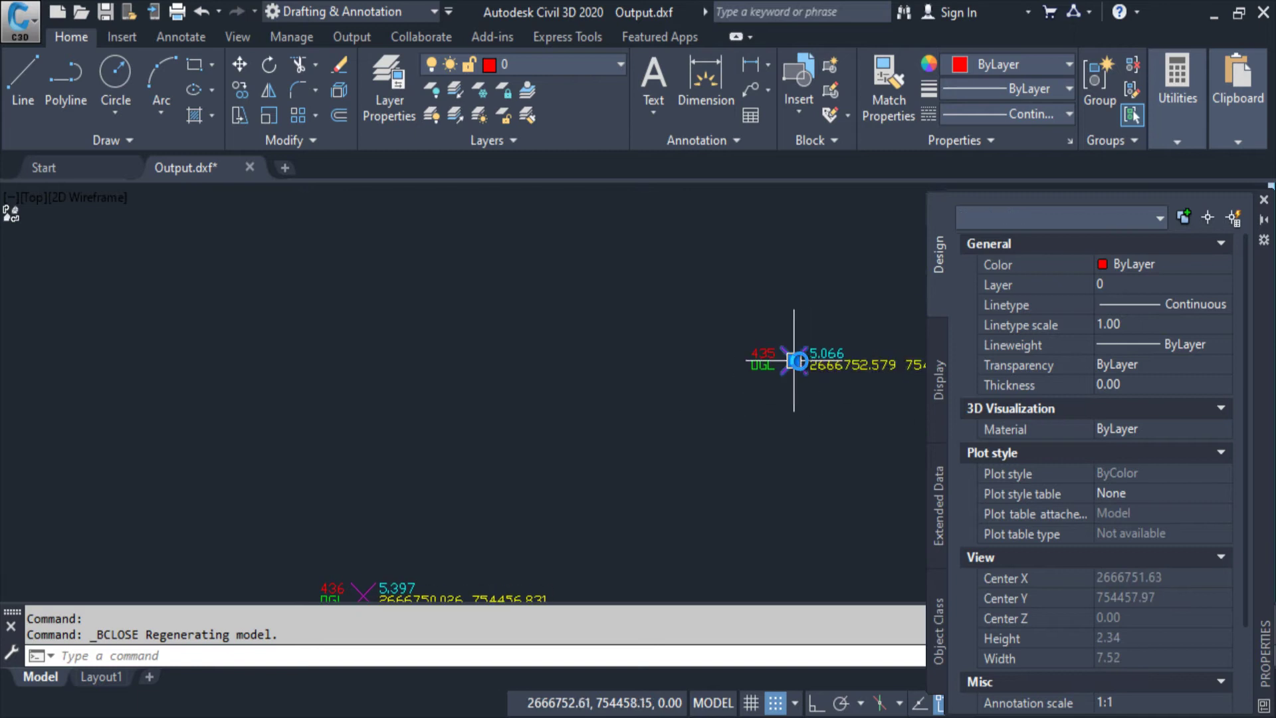
pyautogui.click(794, 361)
pyautogui.moveTo(609, 484); pyautogui.dragTo(687, 367, button='middle')
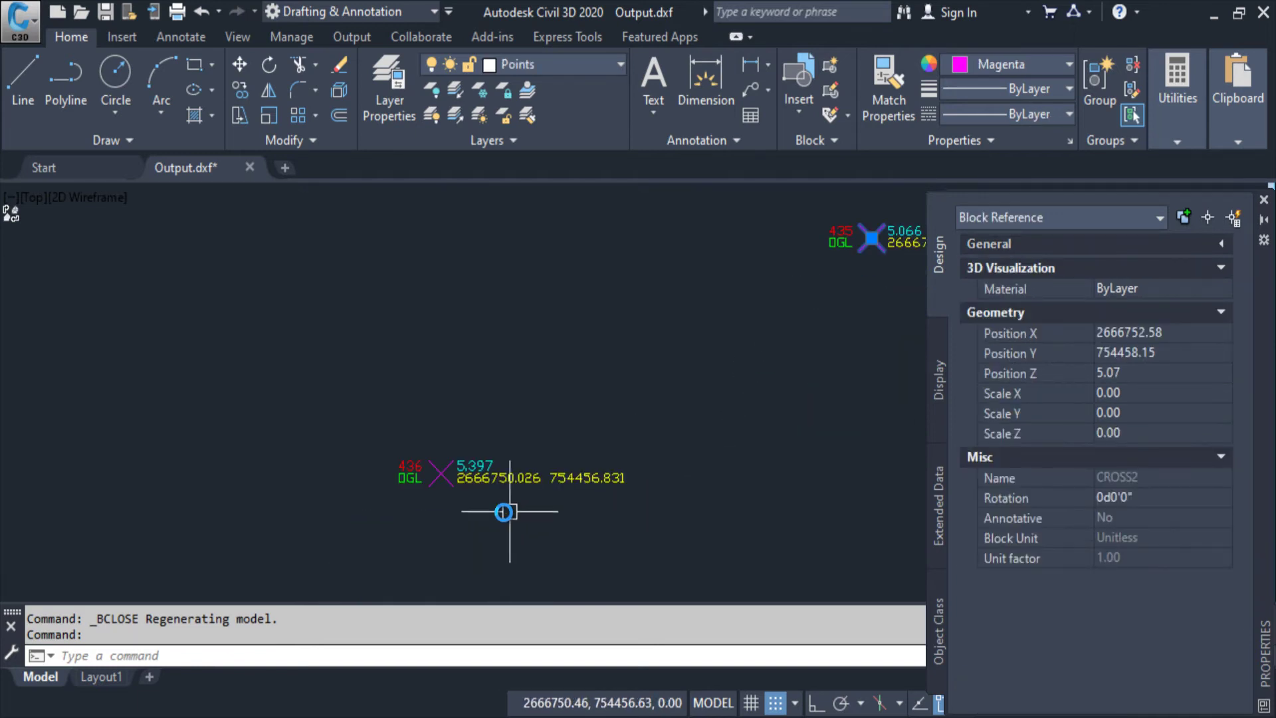
pyautogui.click(441, 477)
pyautogui.press('Escape')
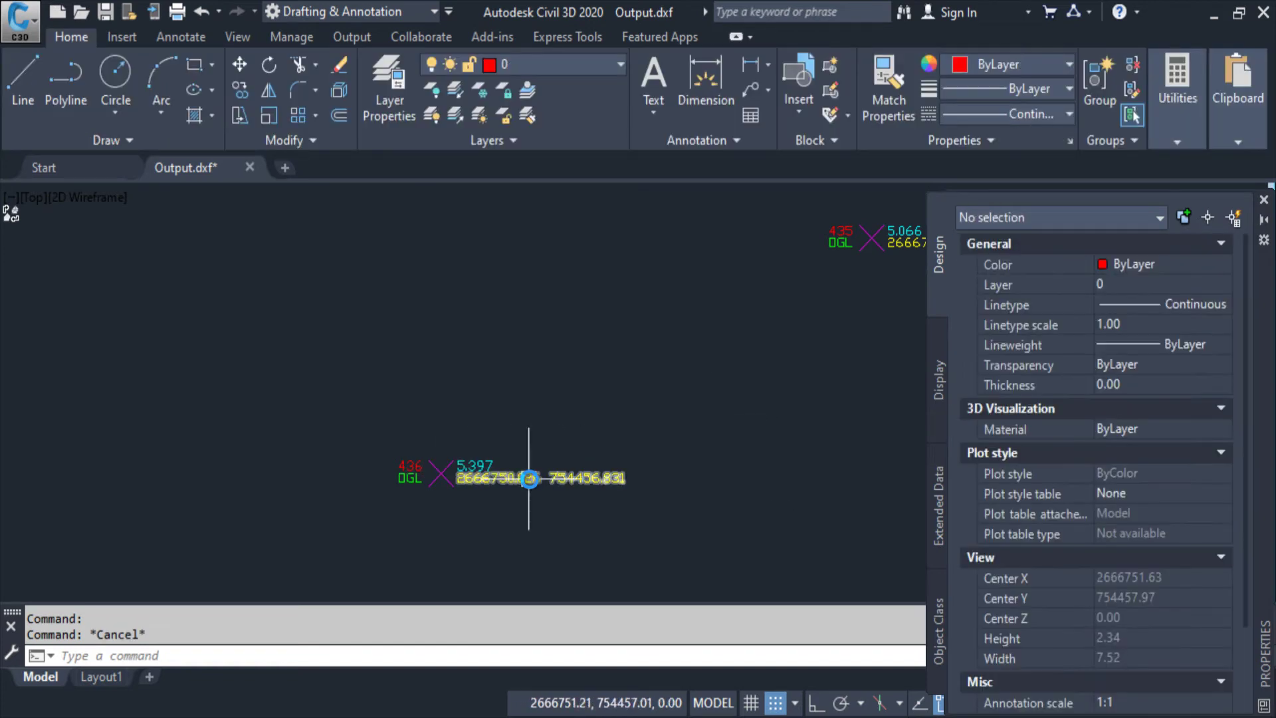
pyautogui.scroll(5, 407, 473)
pyautogui.moveTo(705, 416); pyautogui.dragTo(596, 338, button='middle')
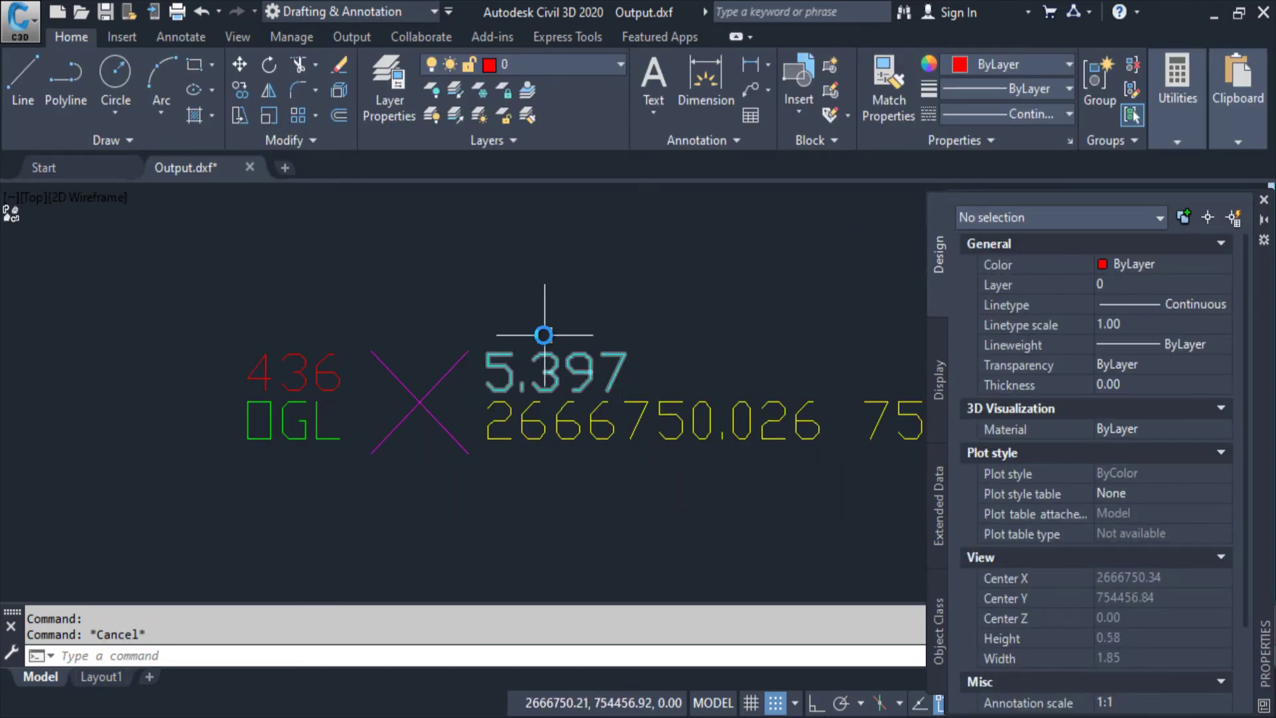
pyautogui.scroll(-3, 379, 442)
pyautogui.click(398, 431)
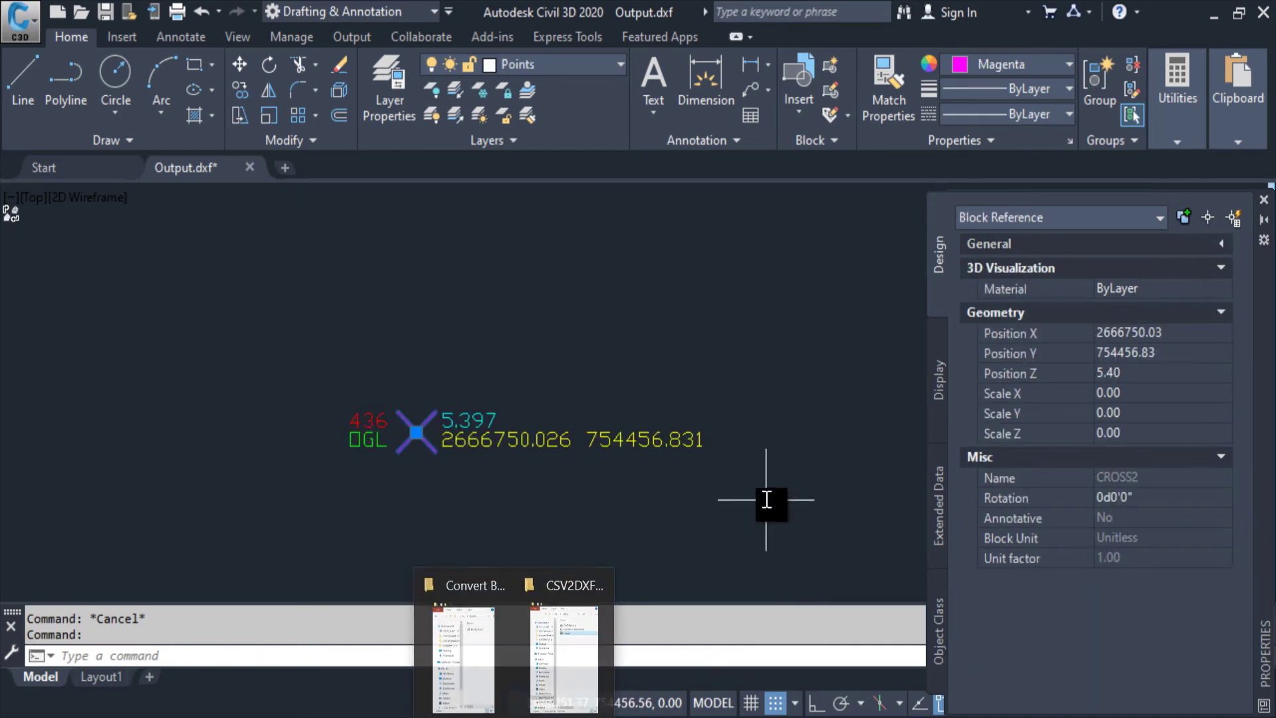
pyautogui.click(593, 547)
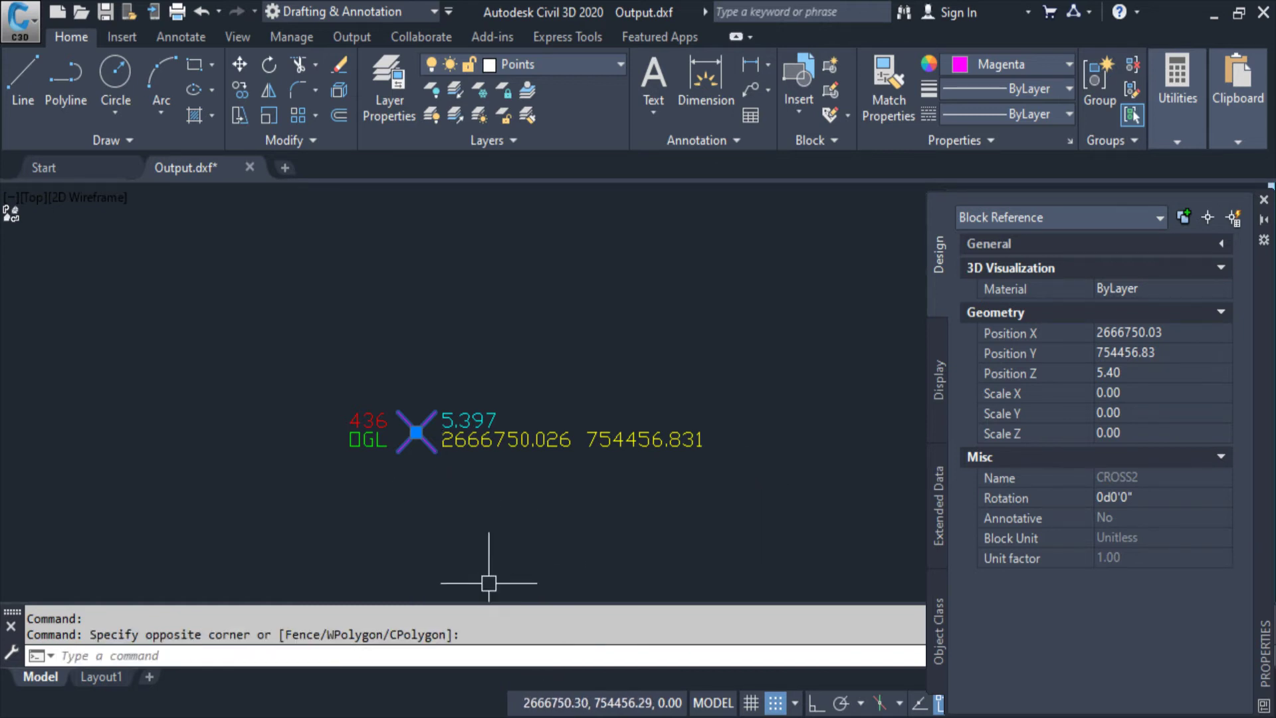
# Look up the Block2Point command and its Block2Point.LSP file in the Lisp Details sheet.
pyautogui.click(478, 656)
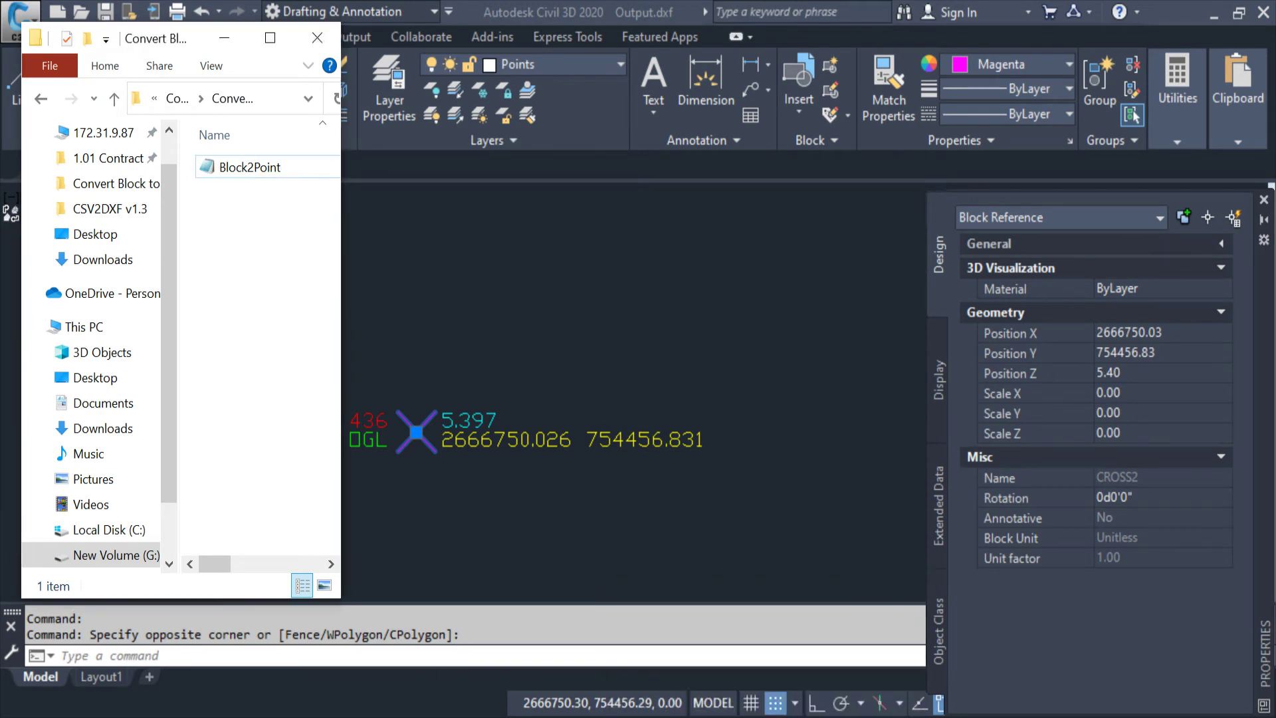
pyautogui.click(649, 635)
pyautogui.click(915, 484)
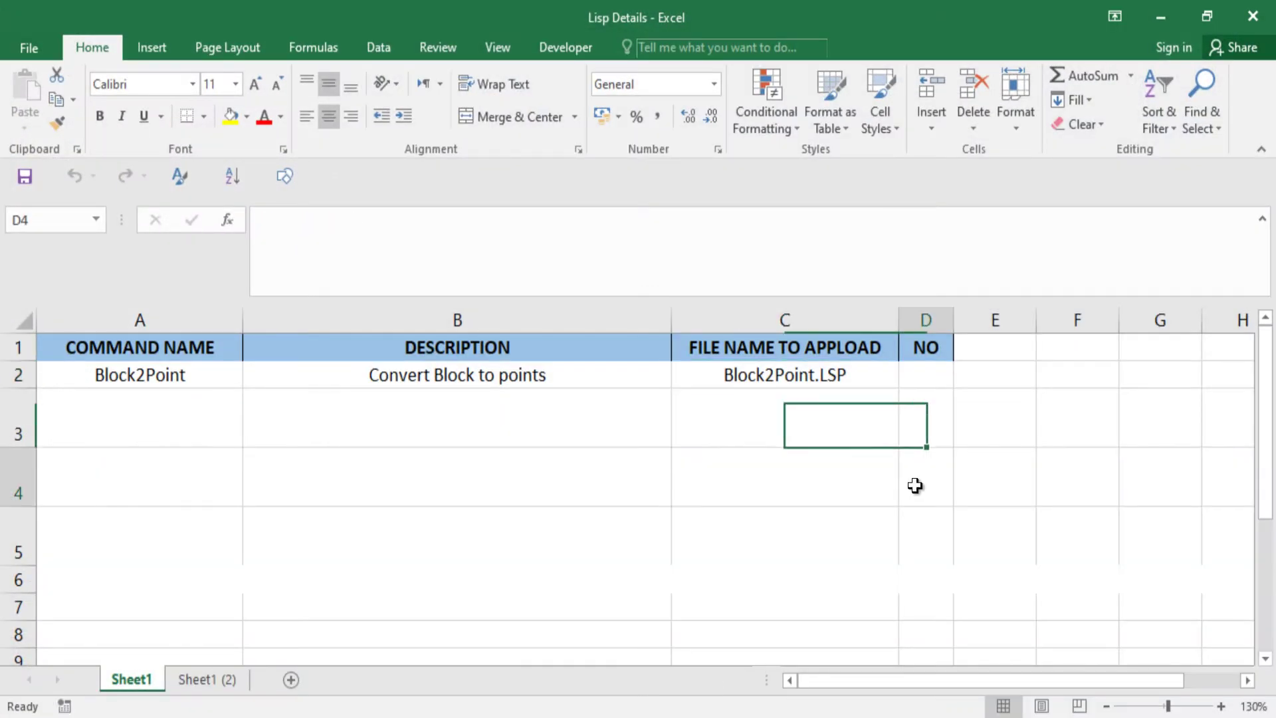
pyautogui.click(823, 374)
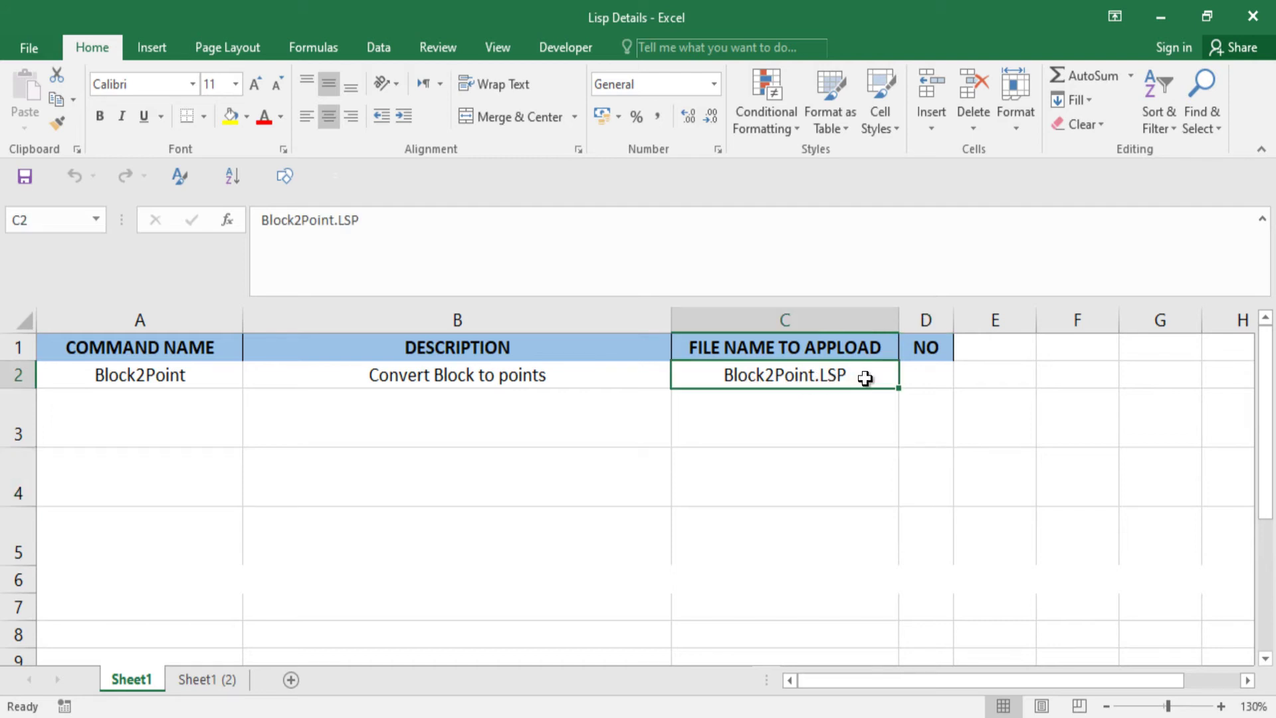
pyautogui.click(145, 376)
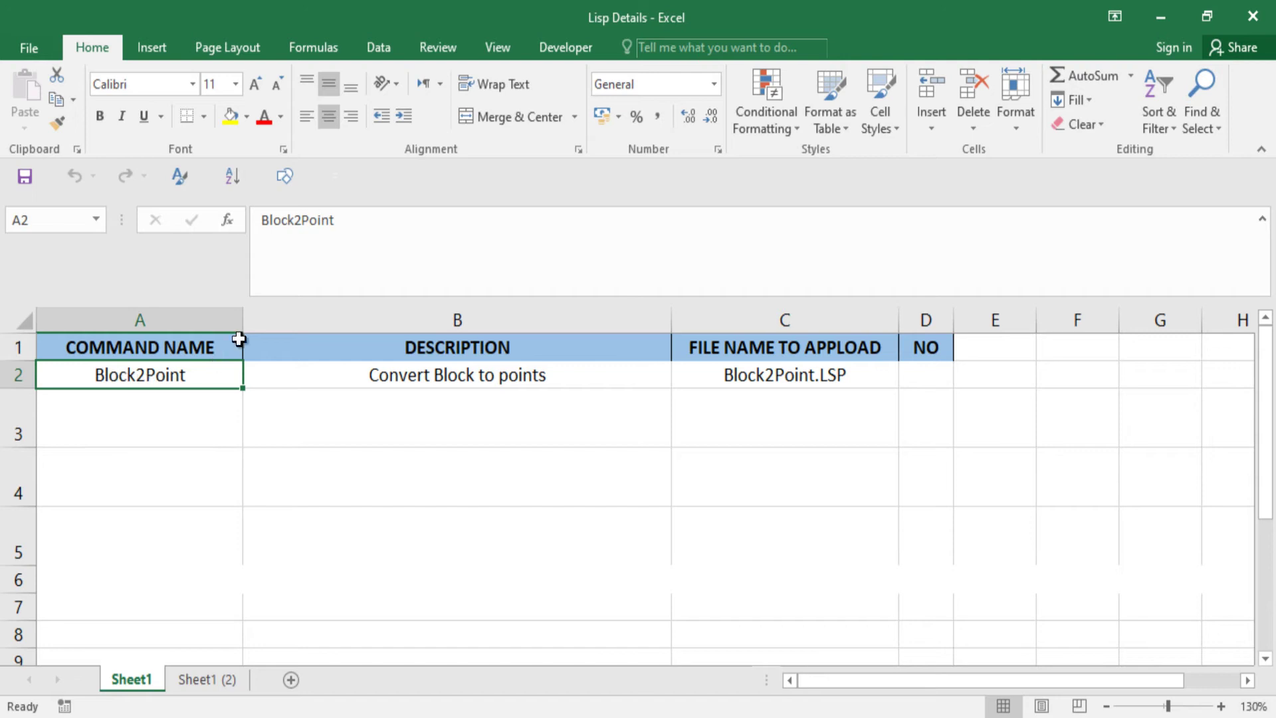
# Copy the Block2Point folder path from Explorer and clear Civil 3D's block selection.
pyautogui.click(1161, 16)
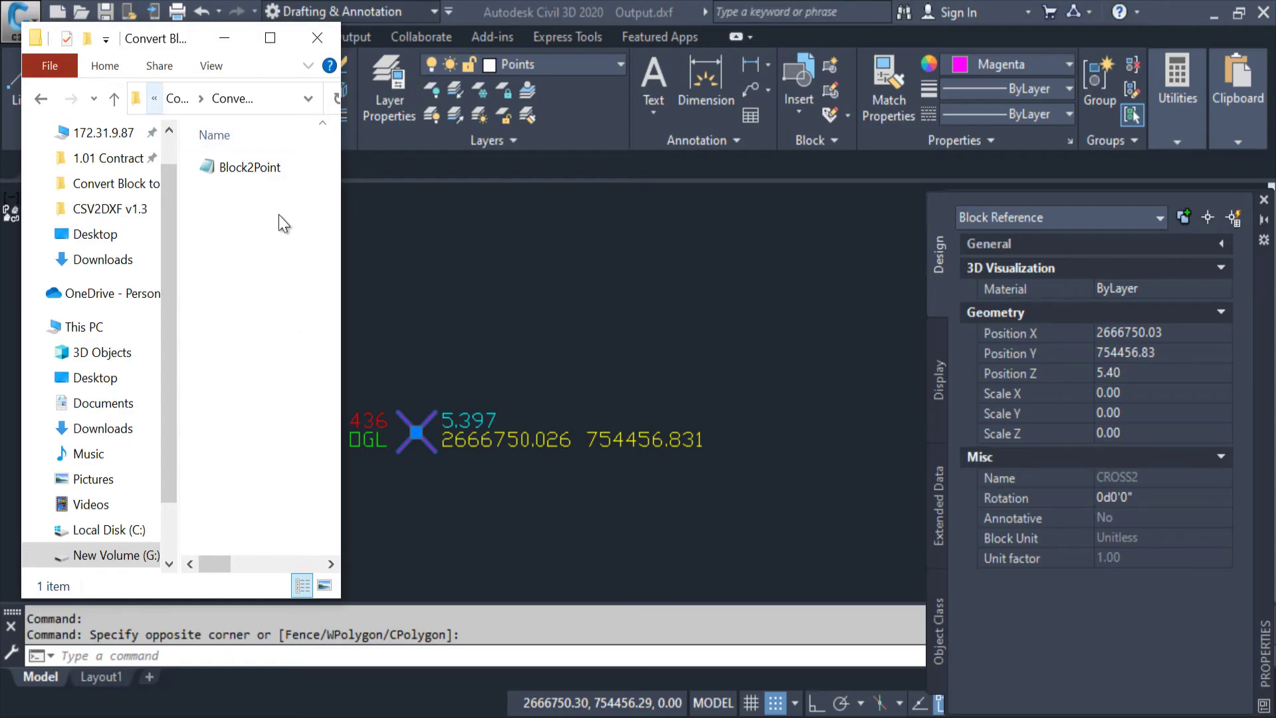
pyautogui.click(265, 98)
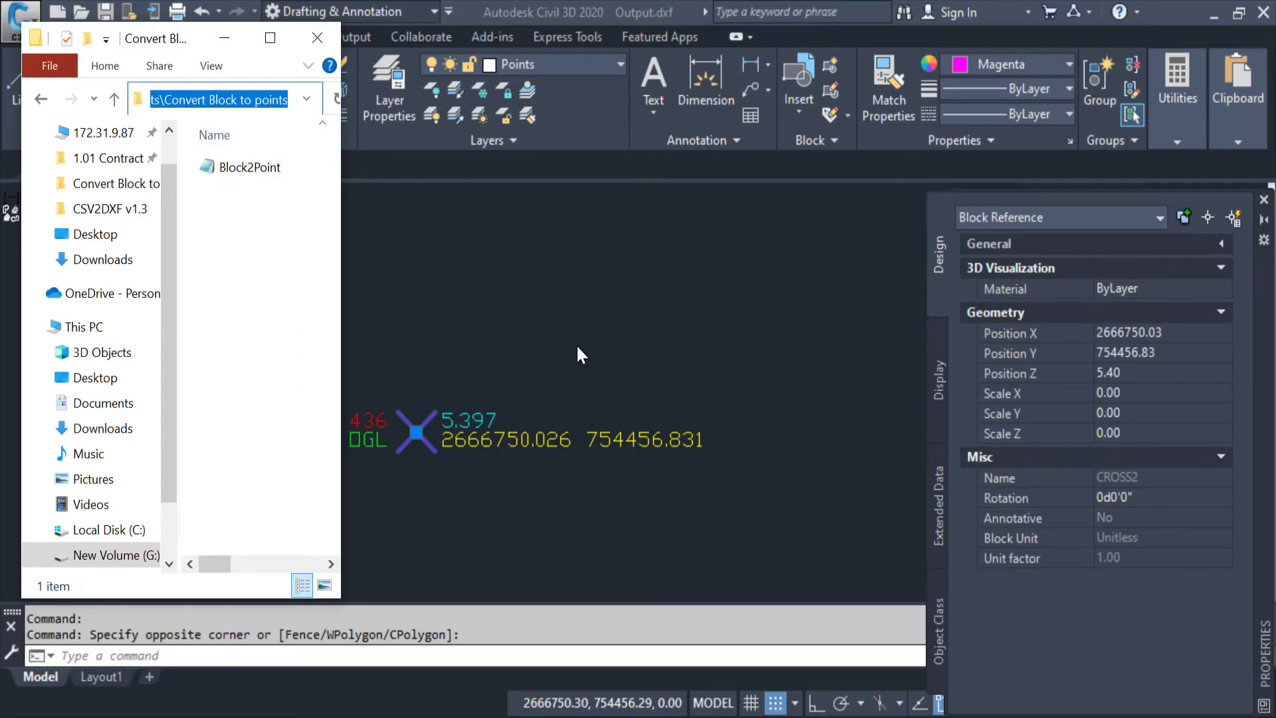
pyautogui.click(687, 456)
pyautogui.press('Escape')
# Load Block2Point.lsp through APPLOAD from the pasted folder path, choosing Always Load.
pyautogui.write('ap')
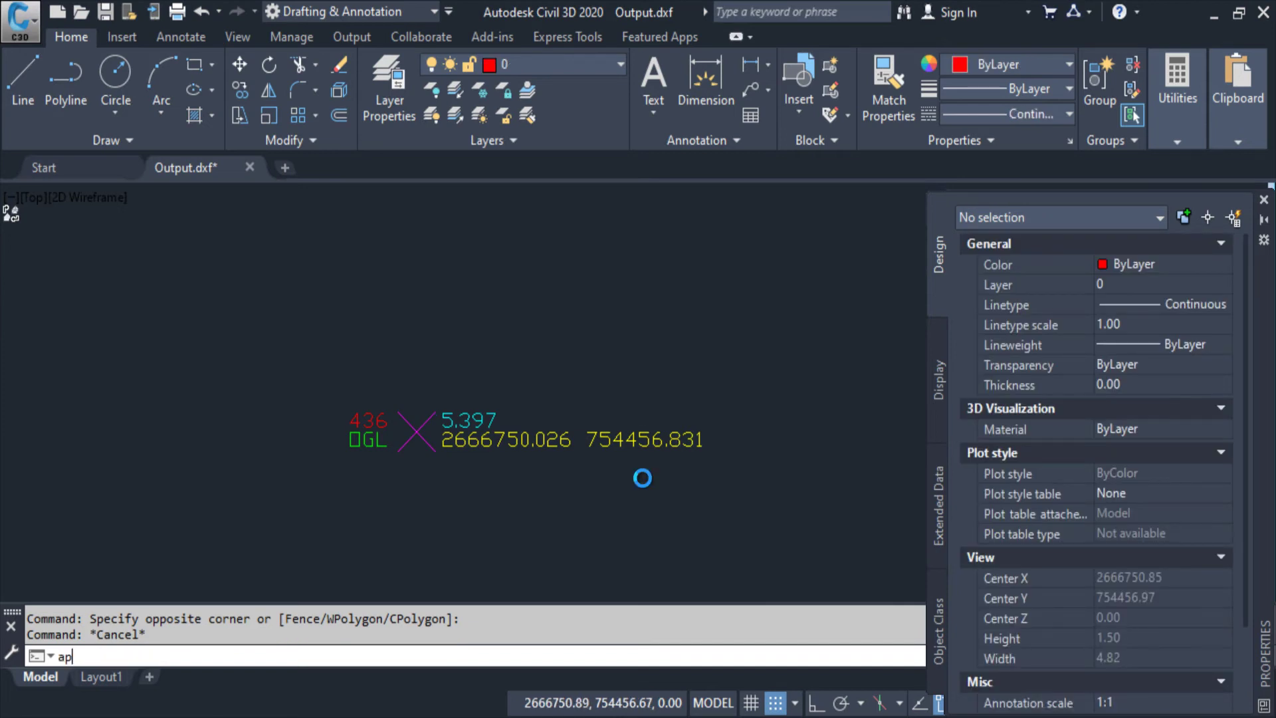
pyautogui.press('Return')
pyautogui.hotkey('ctrl', 'v')
pyautogui.click(1064, 423)
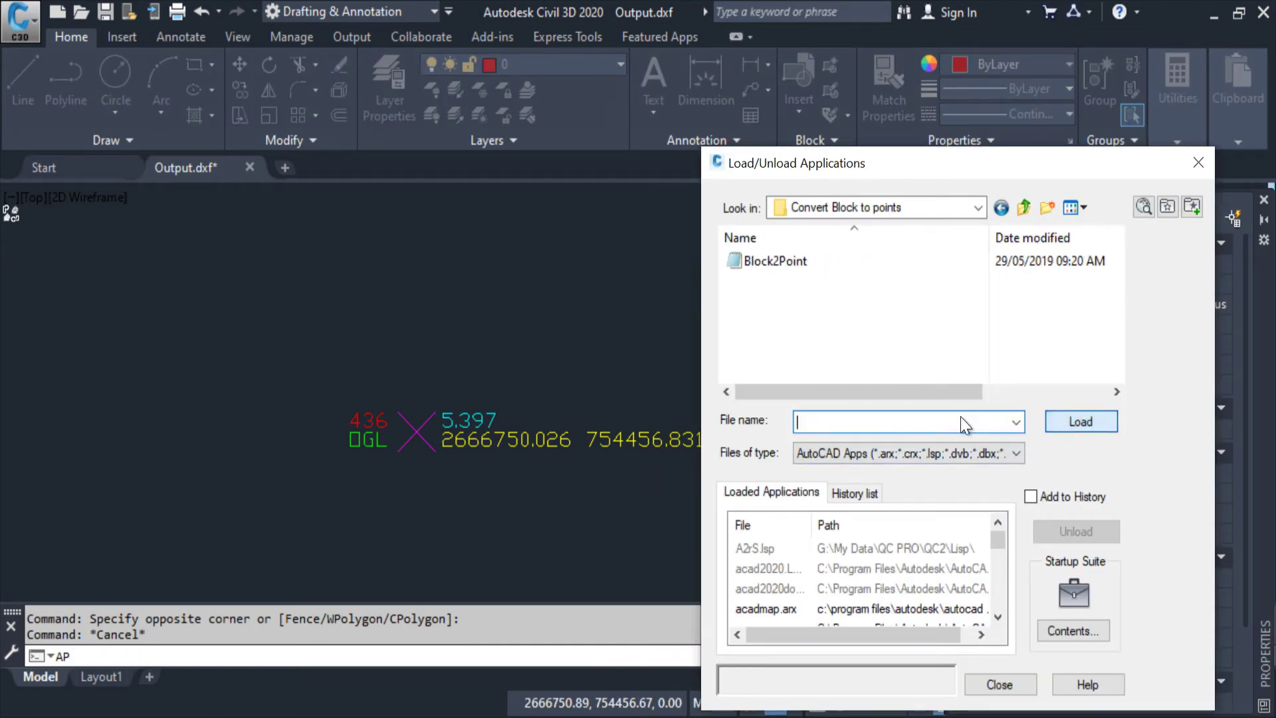
pyautogui.click(788, 263)
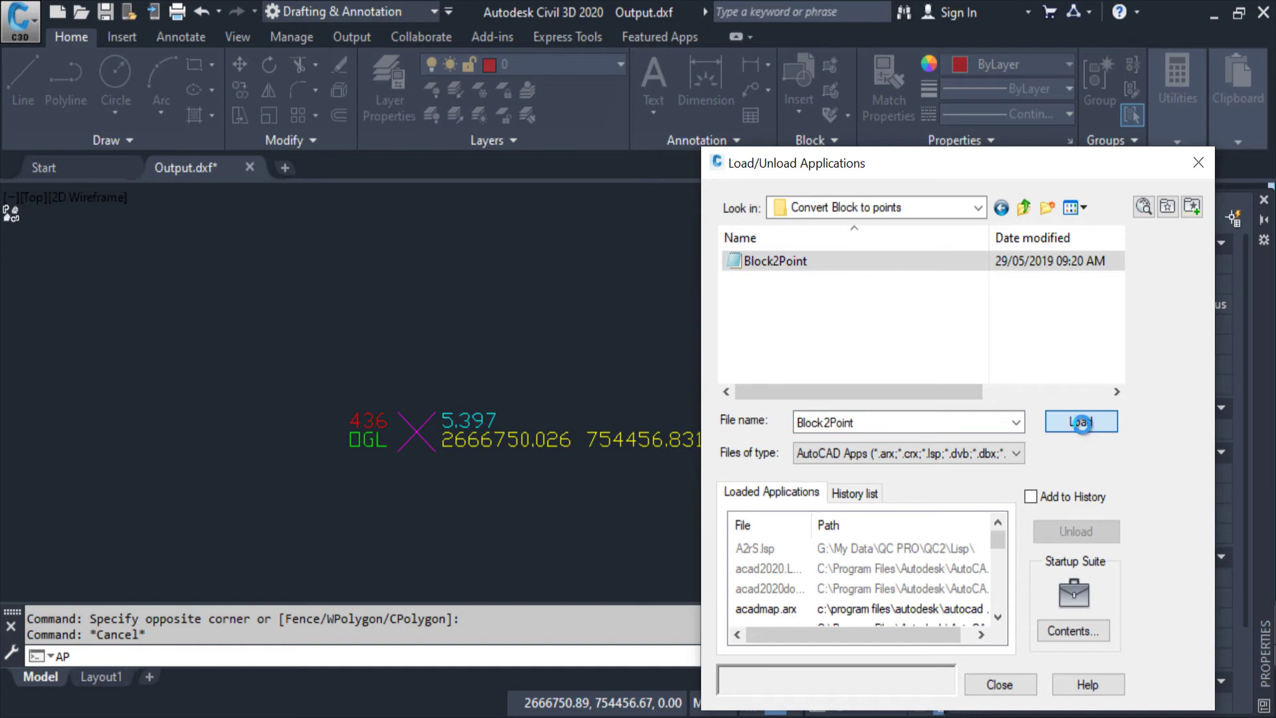
pyautogui.click(1082, 423)
pyautogui.click(654, 423)
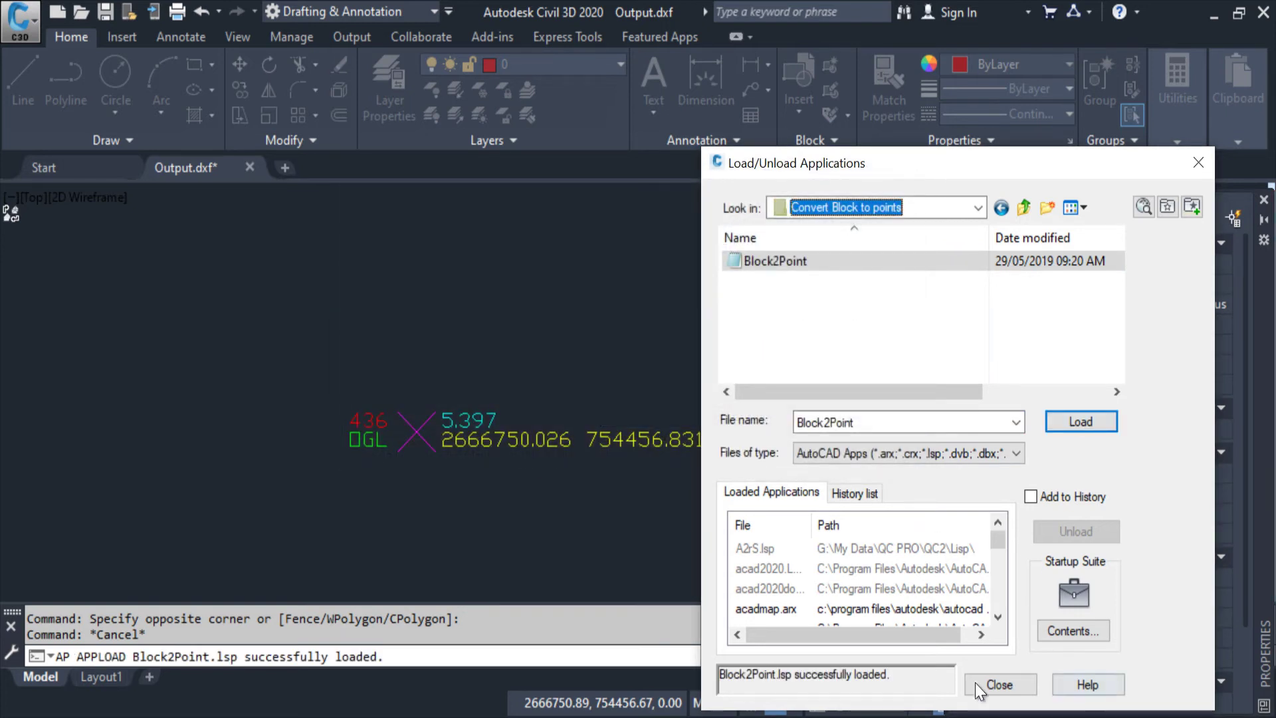
pyautogui.click(975, 683)
pyautogui.click(415, 654)
pyautogui.write('bl')
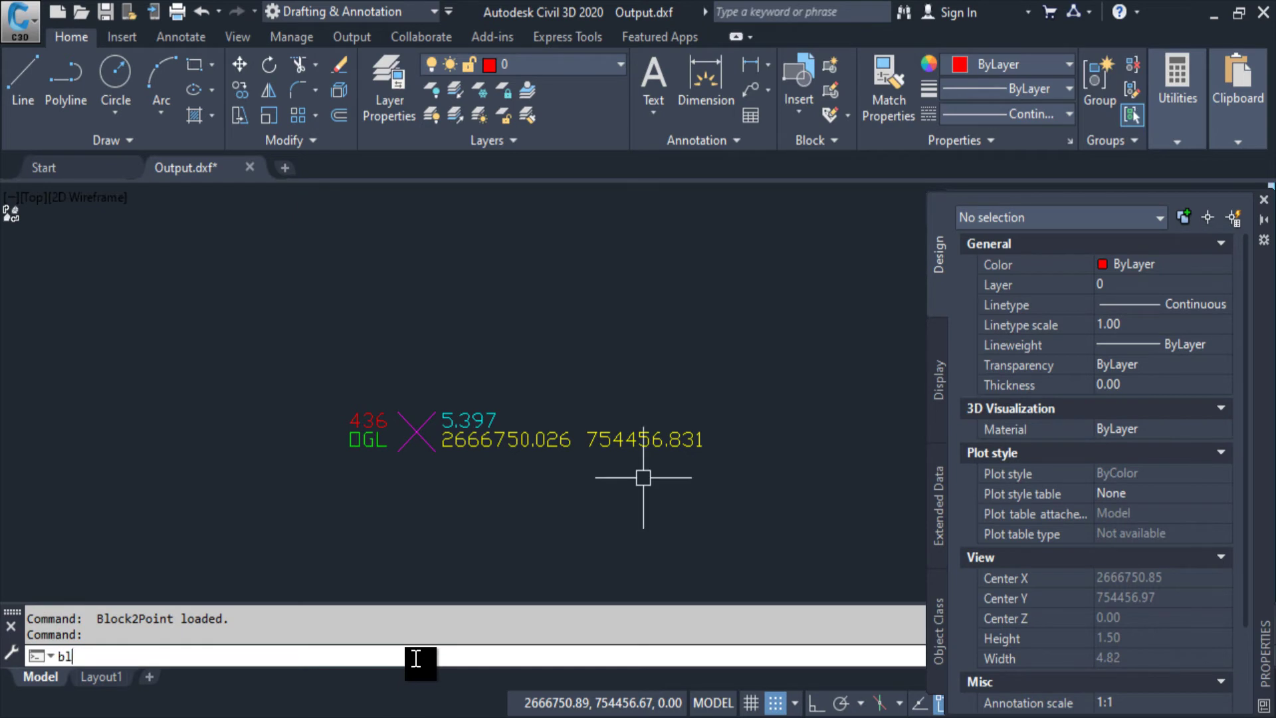
# Start the BLOCK2POINT command from the command-line suggestions.
pyautogui.write('o')
pyautogui.press('Down')
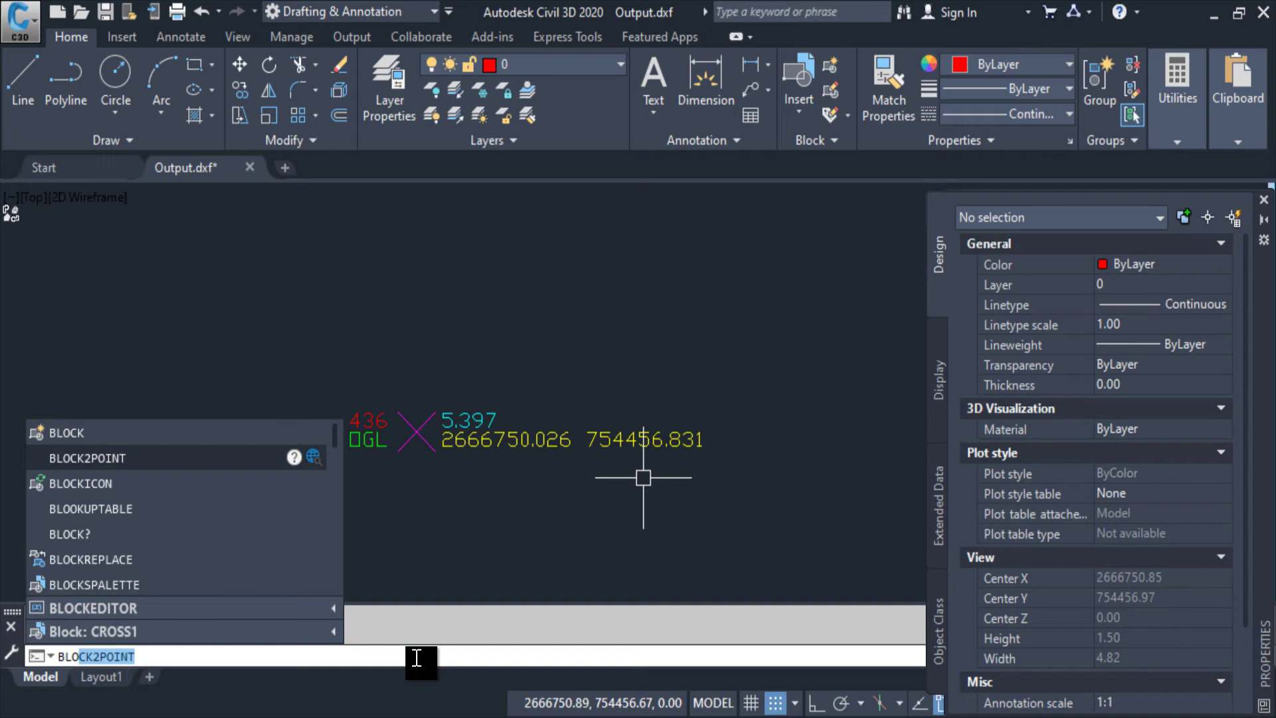
pyautogui.press('Return')
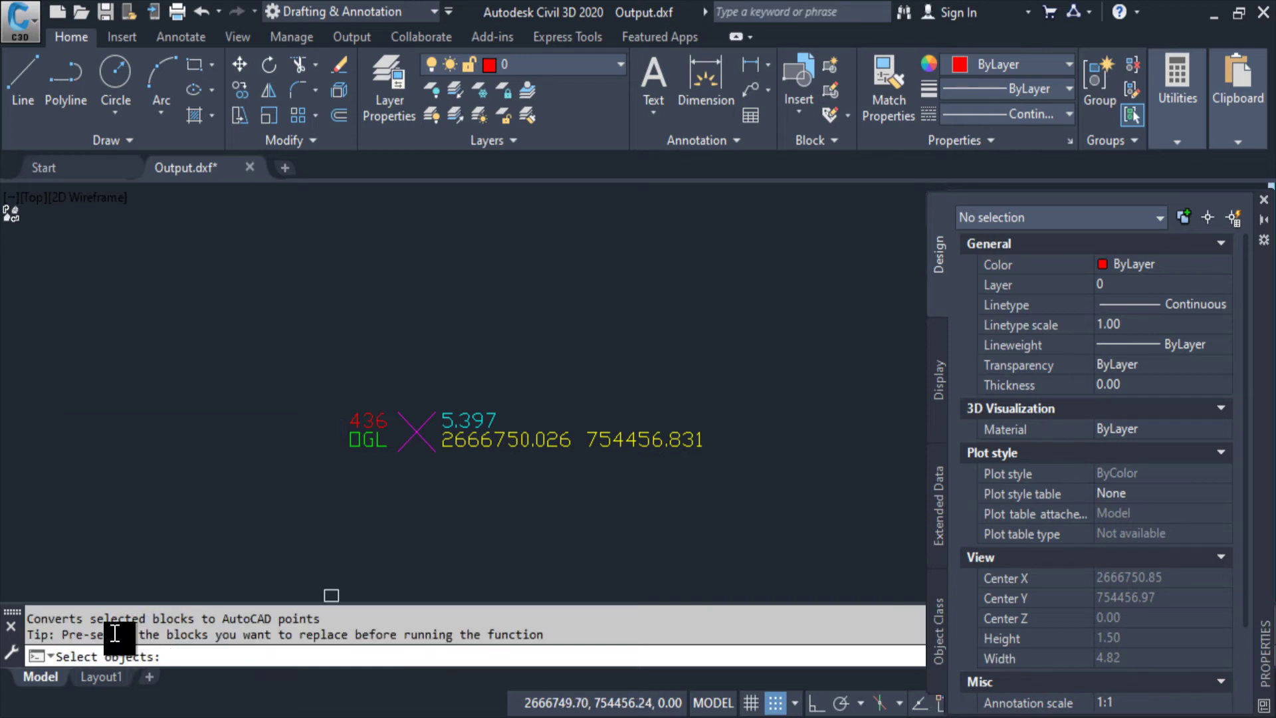
pyautogui.scroll(-10, 319, 545)
pyautogui.scroll(-10, 399, 465)
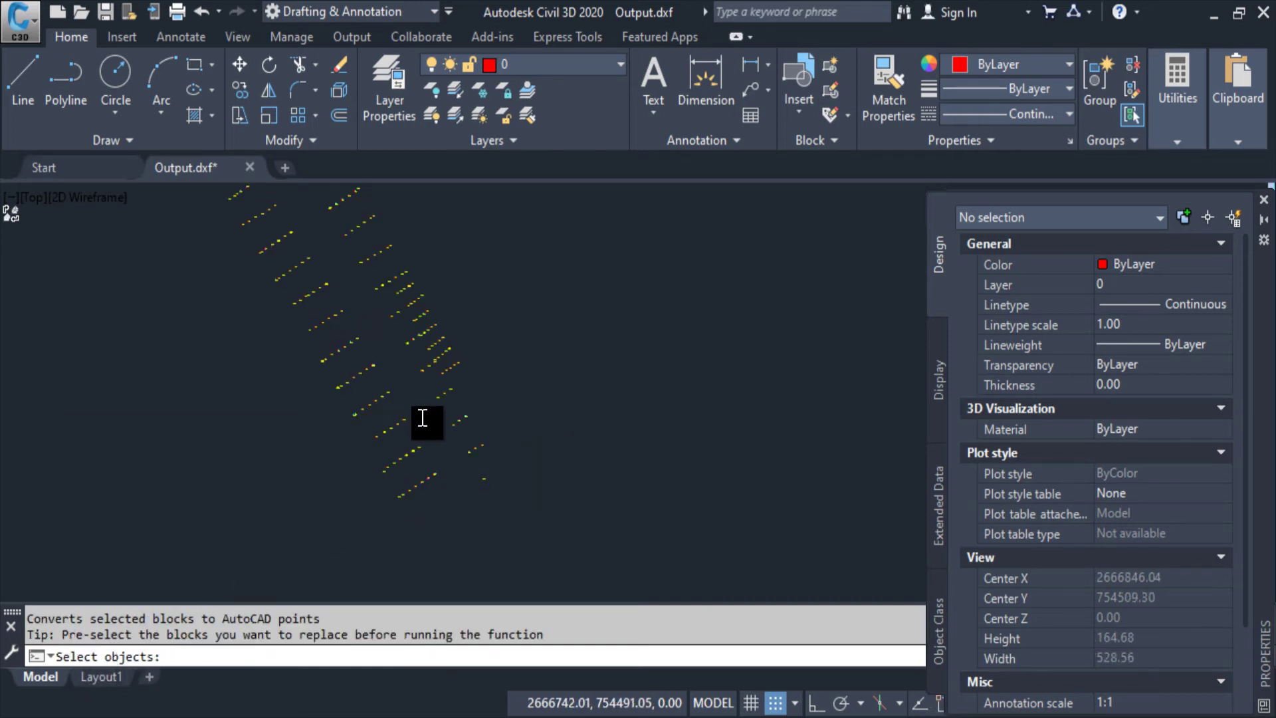
pyautogui.press('Return')
pyautogui.scroll(-10, 399, 432)
# Window-select all 3613 survey blocks and answer No to deleting the defining blocks.
pyautogui.click(239, 279)
pyautogui.click(566, 565)
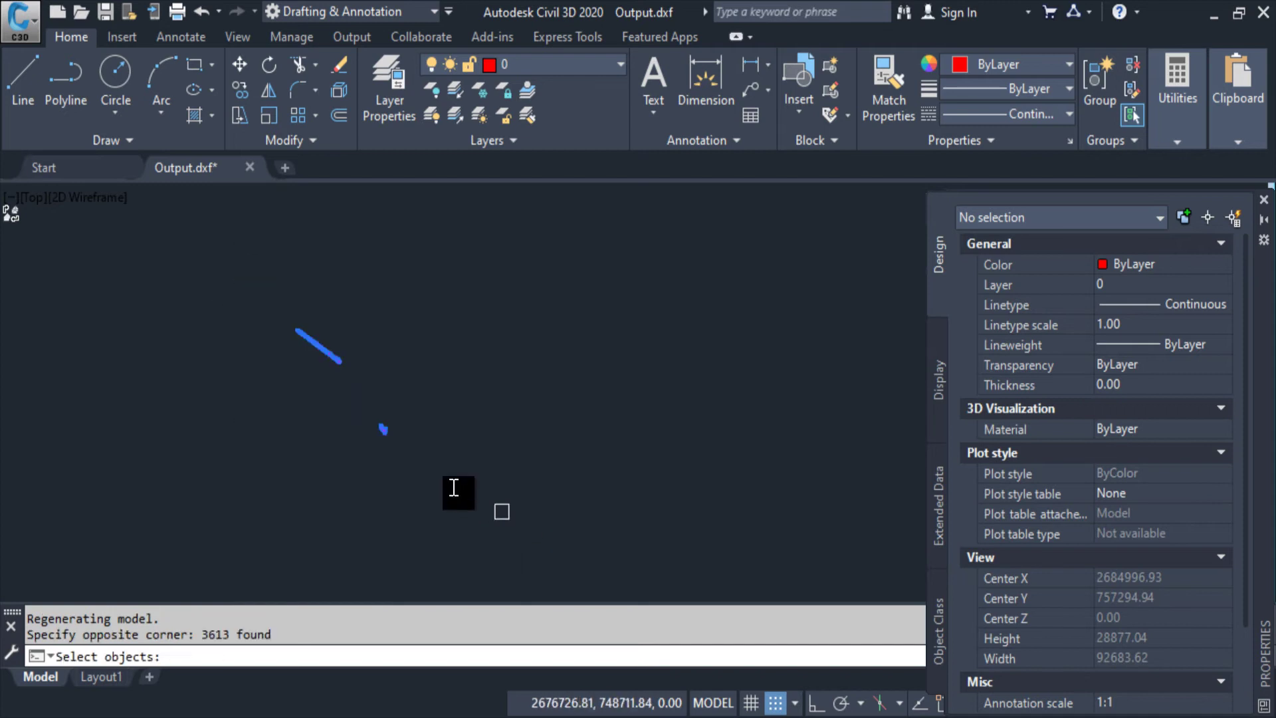
pyautogui.press('Return')
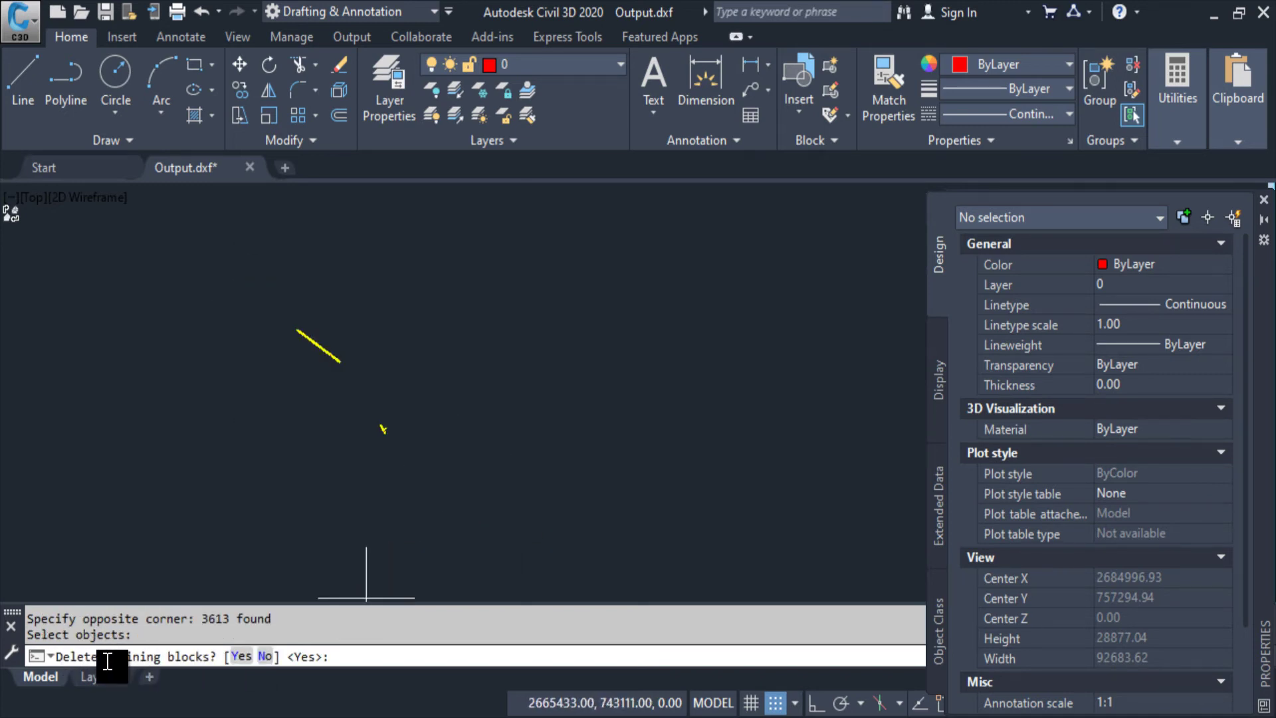
pyautogui.scroll(2, 393, 433)
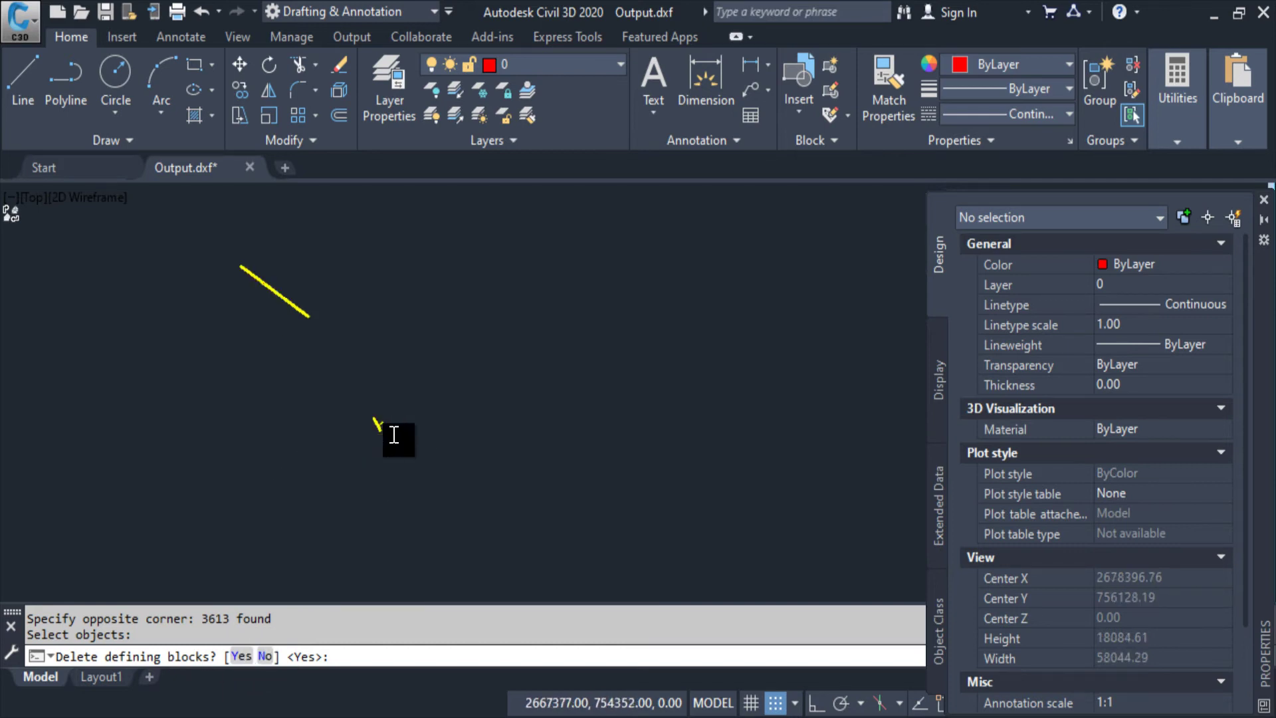
pyautogui.scroll(5, 327, 413)
pyautogui.scroll(5, 328, 432)
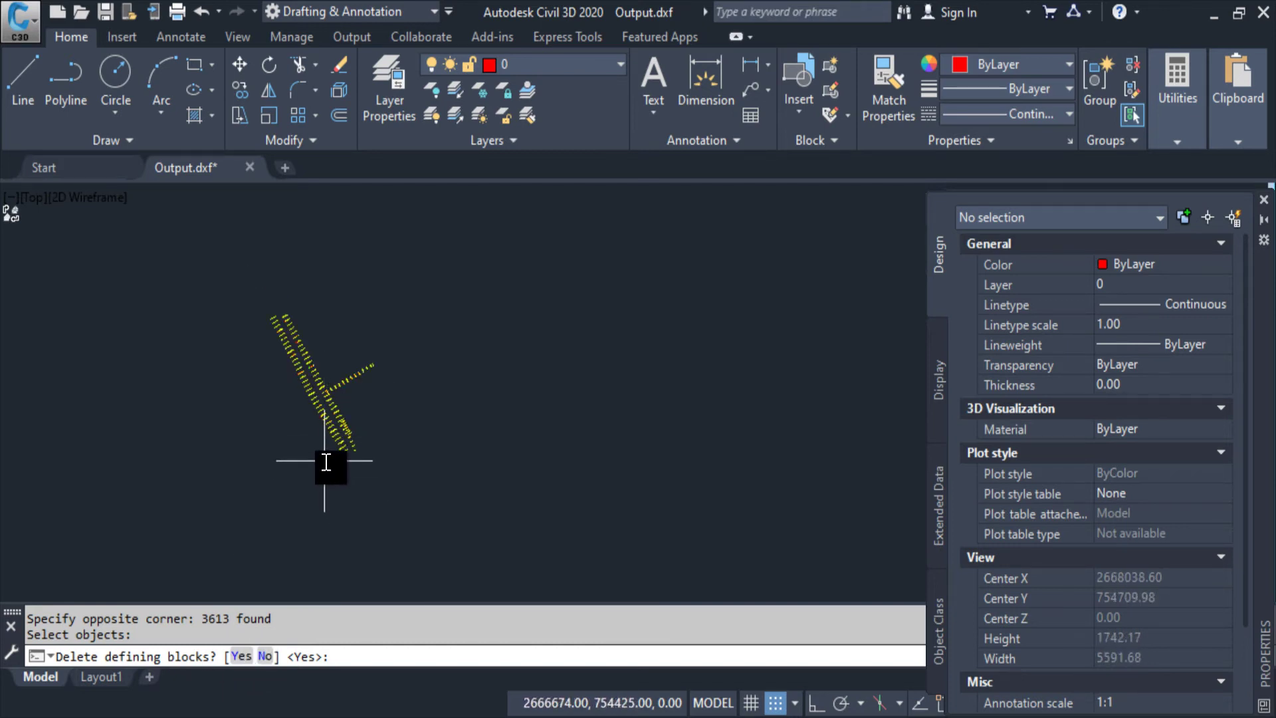
pyautogui.scroll(2, 333, 457)
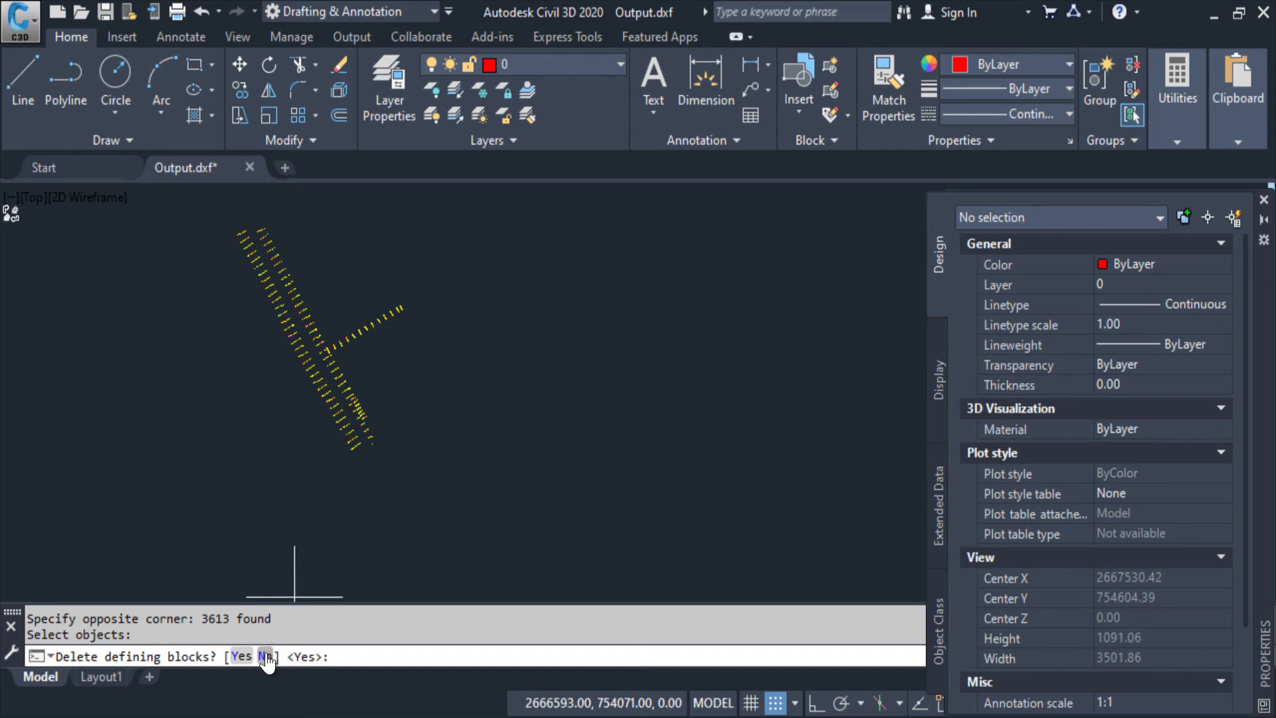
pyautogui.click(266, 657)
pyautogui.click(267, 655)
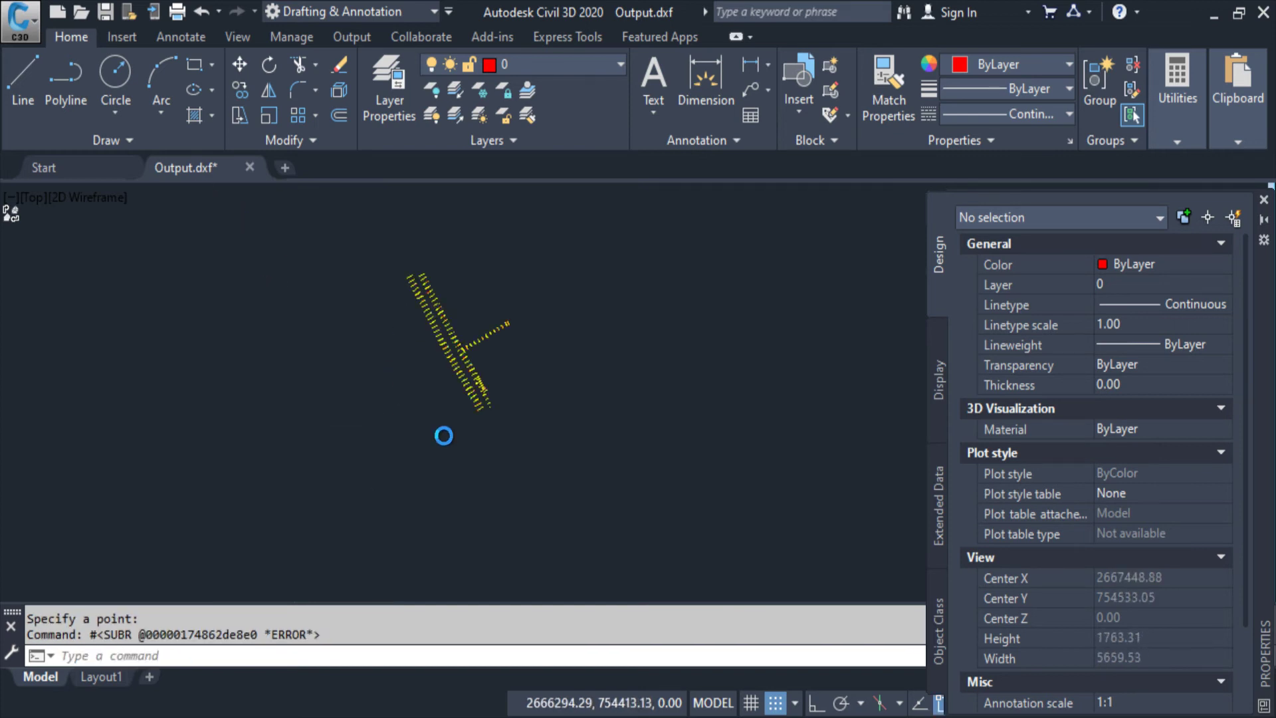
pyautogui.scroll(8, 550, 365)
pyautogui.scroll(8, 433, 391)
pyautogui.scroll(10, 498, 427)
pyautogui.scroll(10, 512, 469)
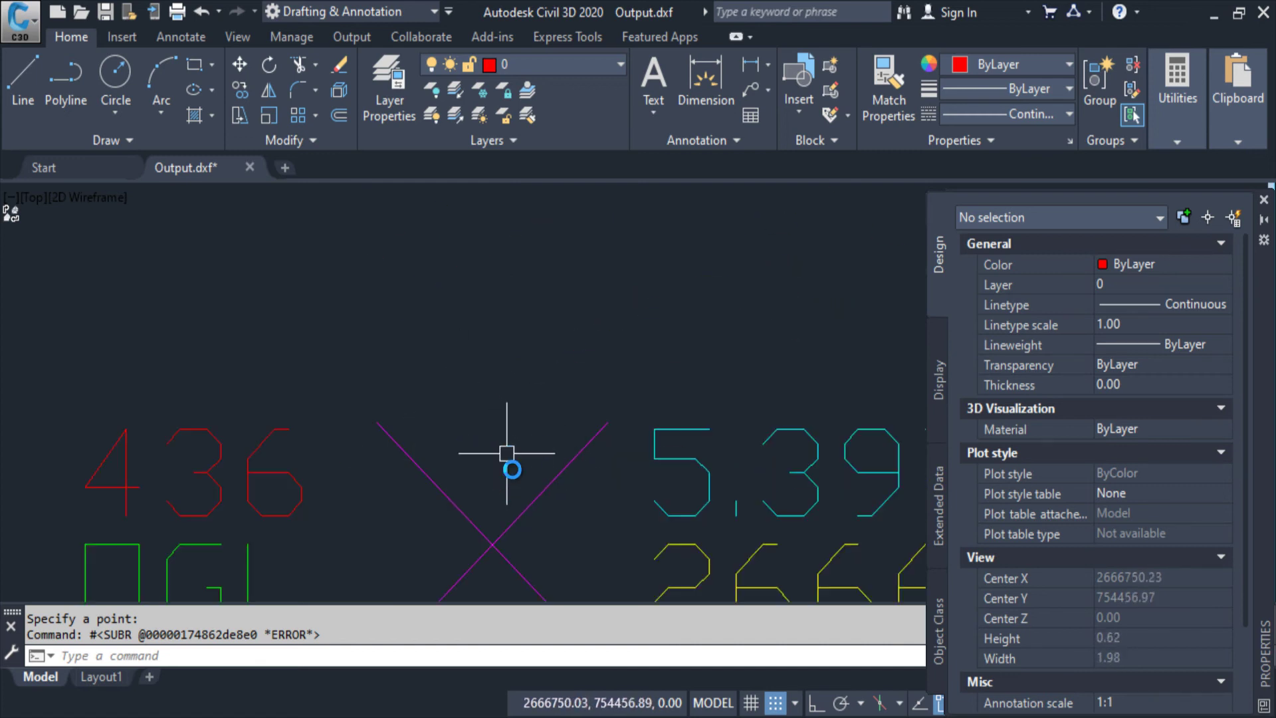
pyautogui.scroll(-2, 470, 363)
pyautogui.press('Escape')
pyautogui.scroll(2, 425, 379)
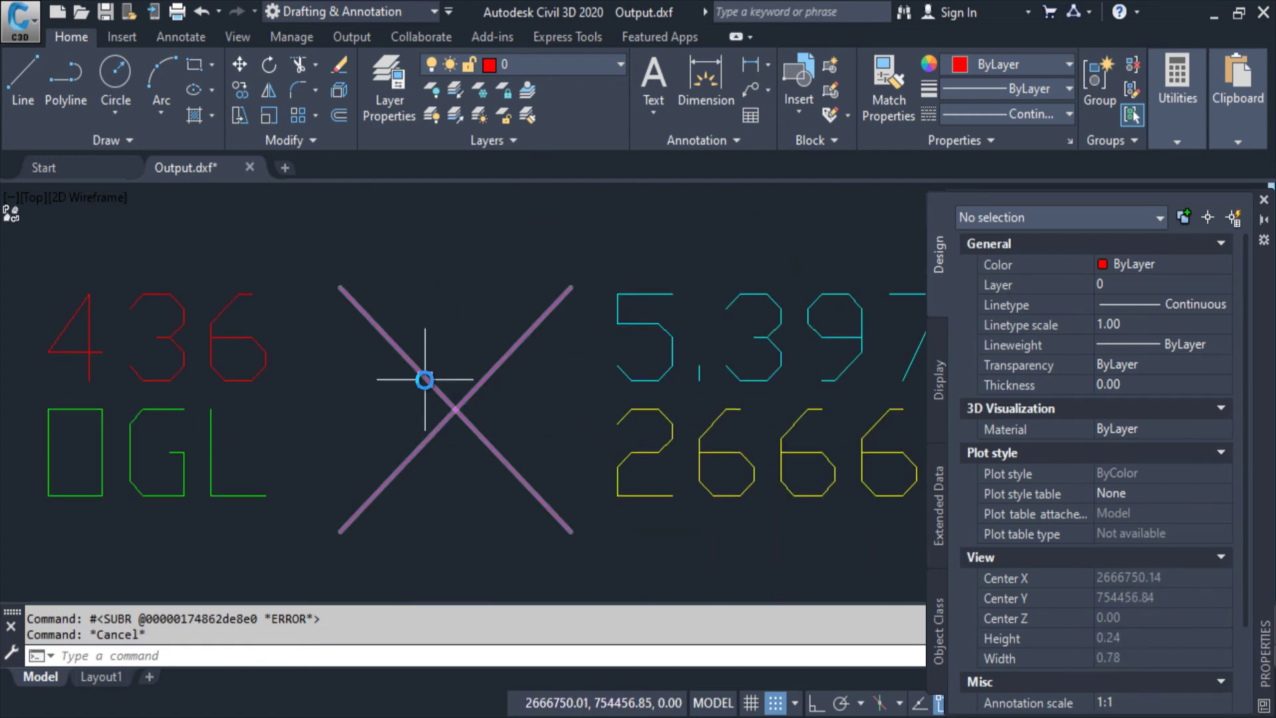
pyautogui.click(424, 379)
pyautogui.press('Escape')
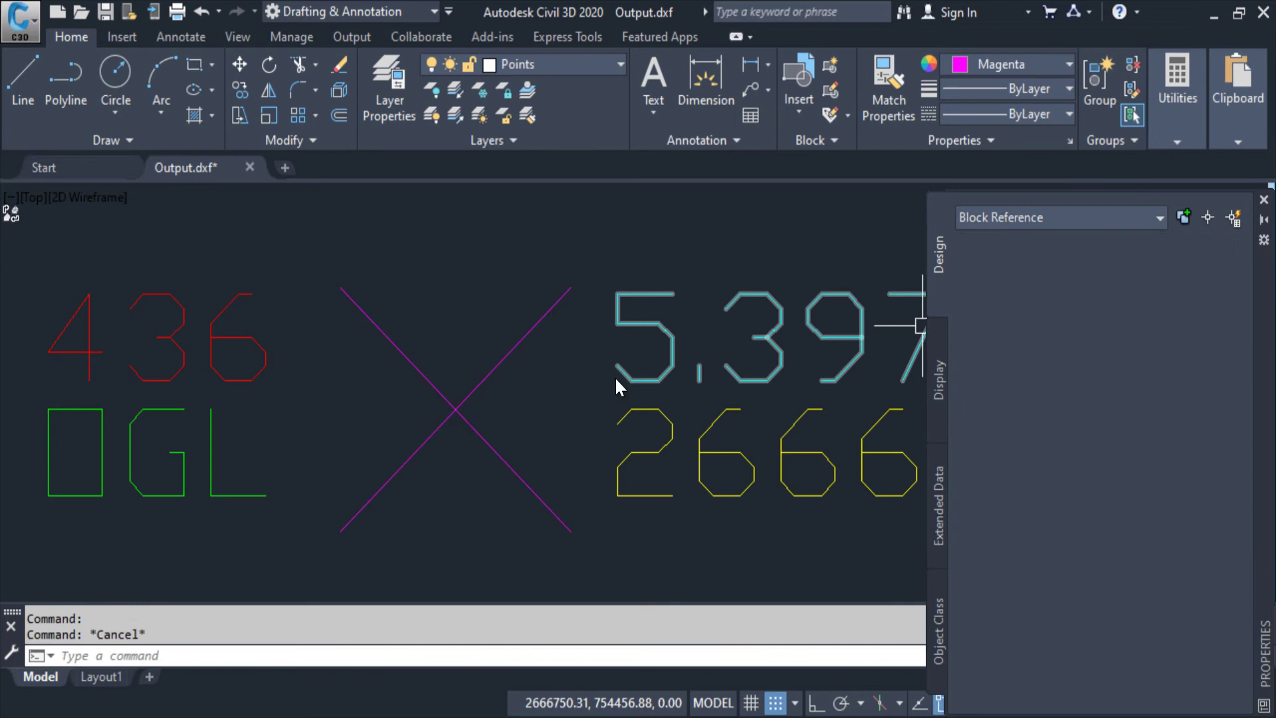
pyautogui.click(345, 365)
pyautogui.click(522, 464)
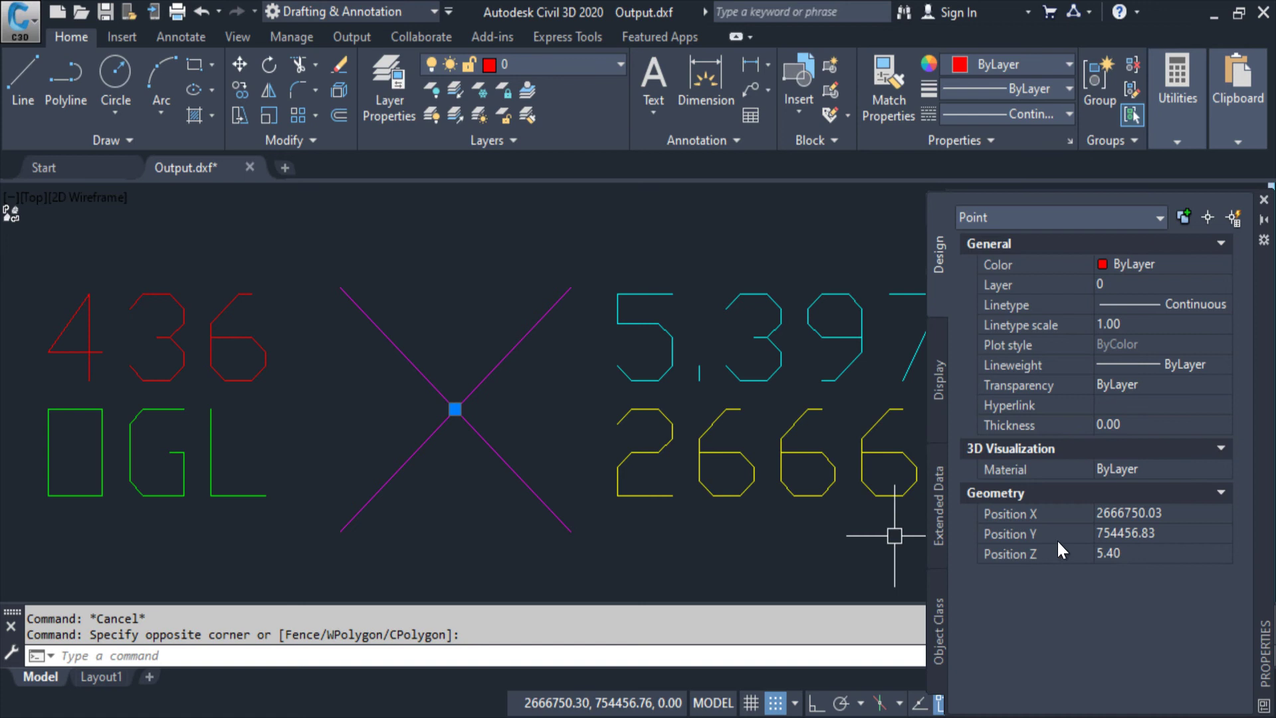
pyautogui.press('Escape')
pyautogui.click(408, 448)
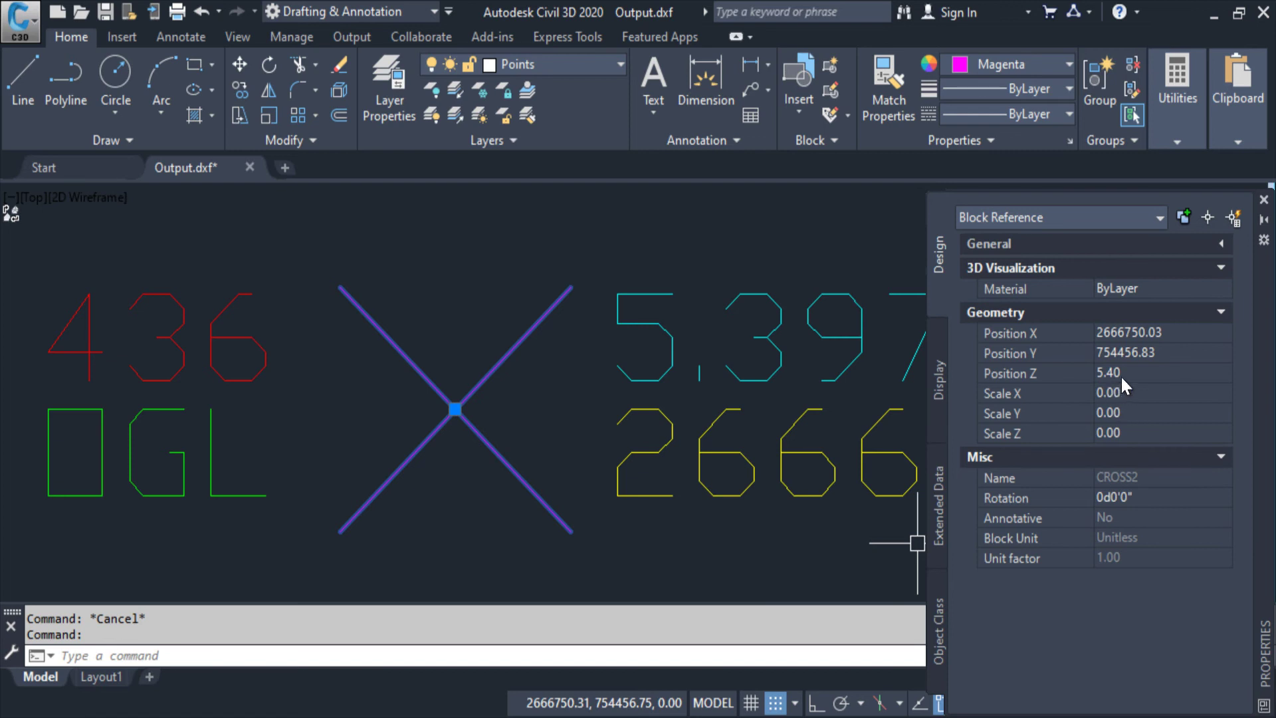
pyautogui.press('Escape')
pyautogui.scroll(-4, 496, 440)
pyautogui.scroll(3, 481, 437)
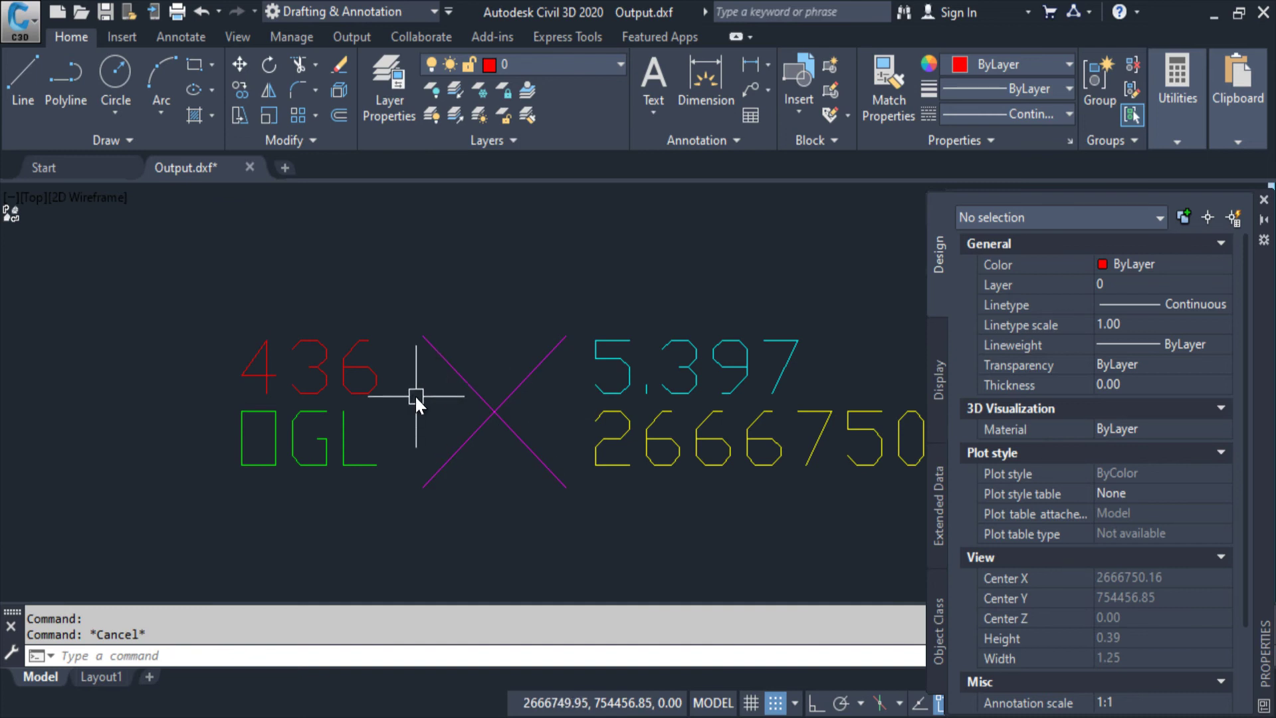
pyautogui.scroll(-5, 415, 399)
pyautogui.scroll(-5, 627, 342)
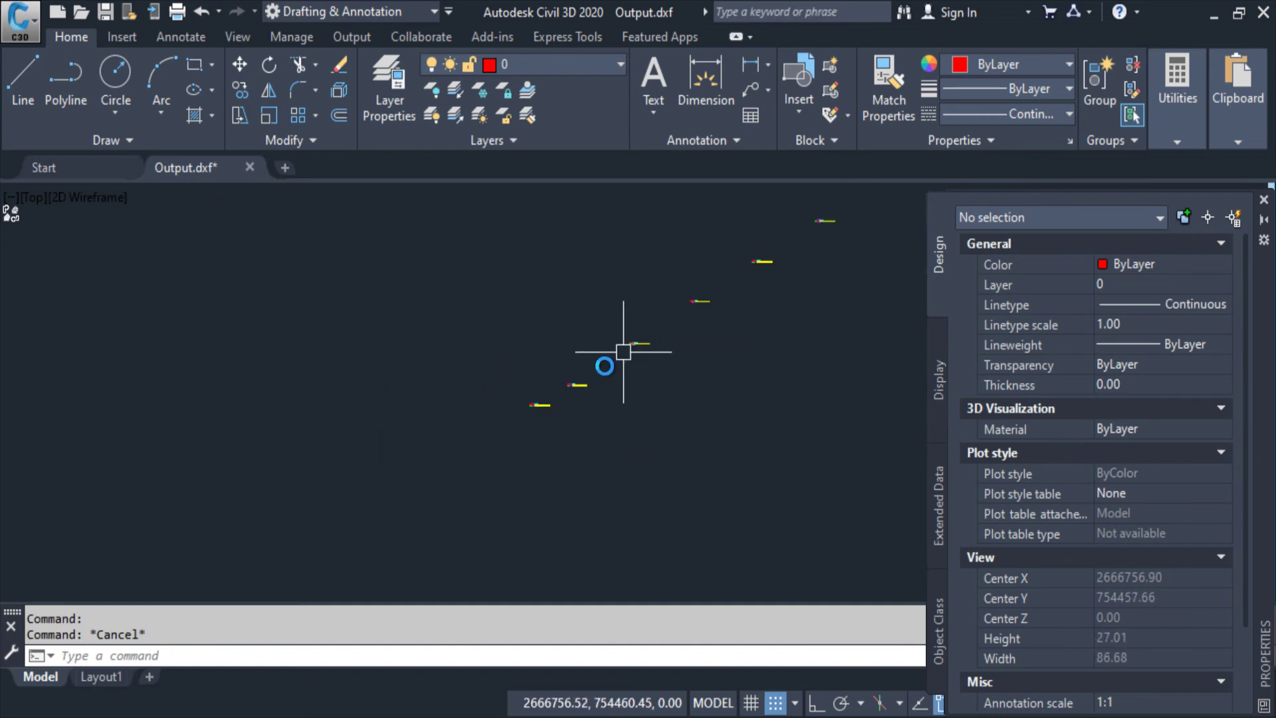
pyautogui.scroll(6, 573, 385)
pyautogui.scroll(4, 627, 303)
pyautogui.moveTo(627, 303); pyautogui.dragTo(604, 370, button='middle')
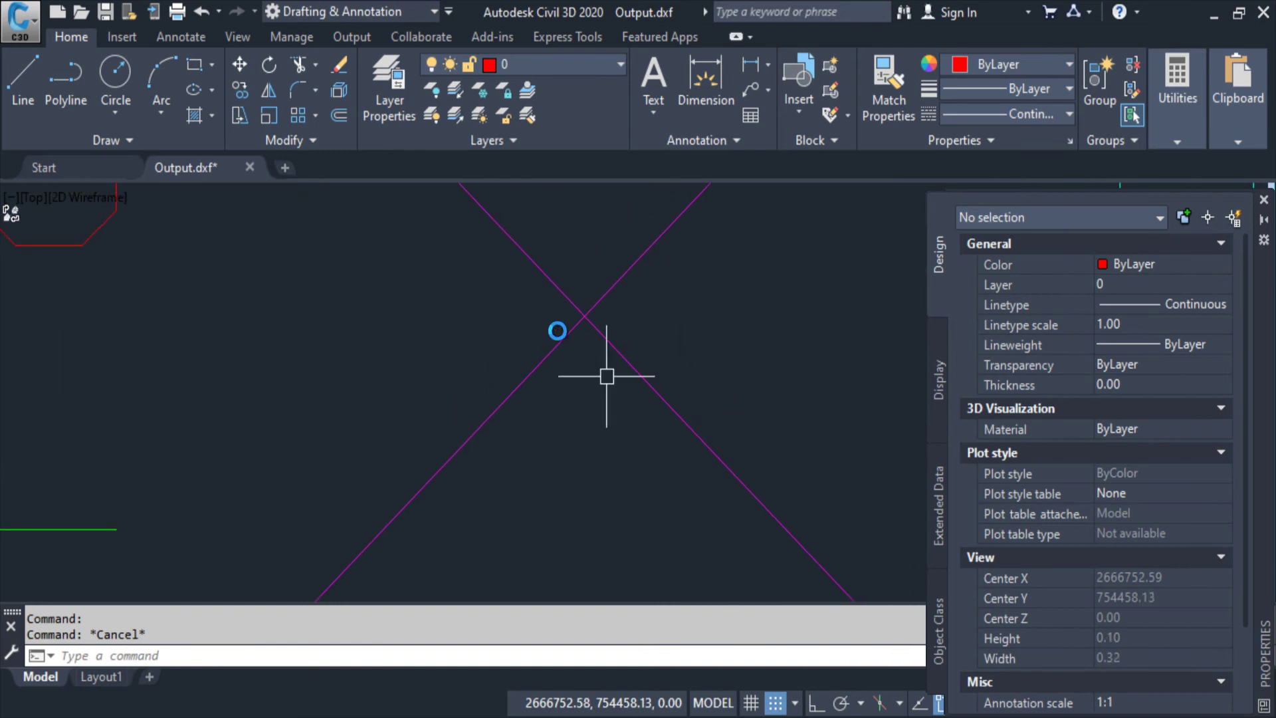
pyautogui.click(522, 276)
pyautogui.click(624, 359)
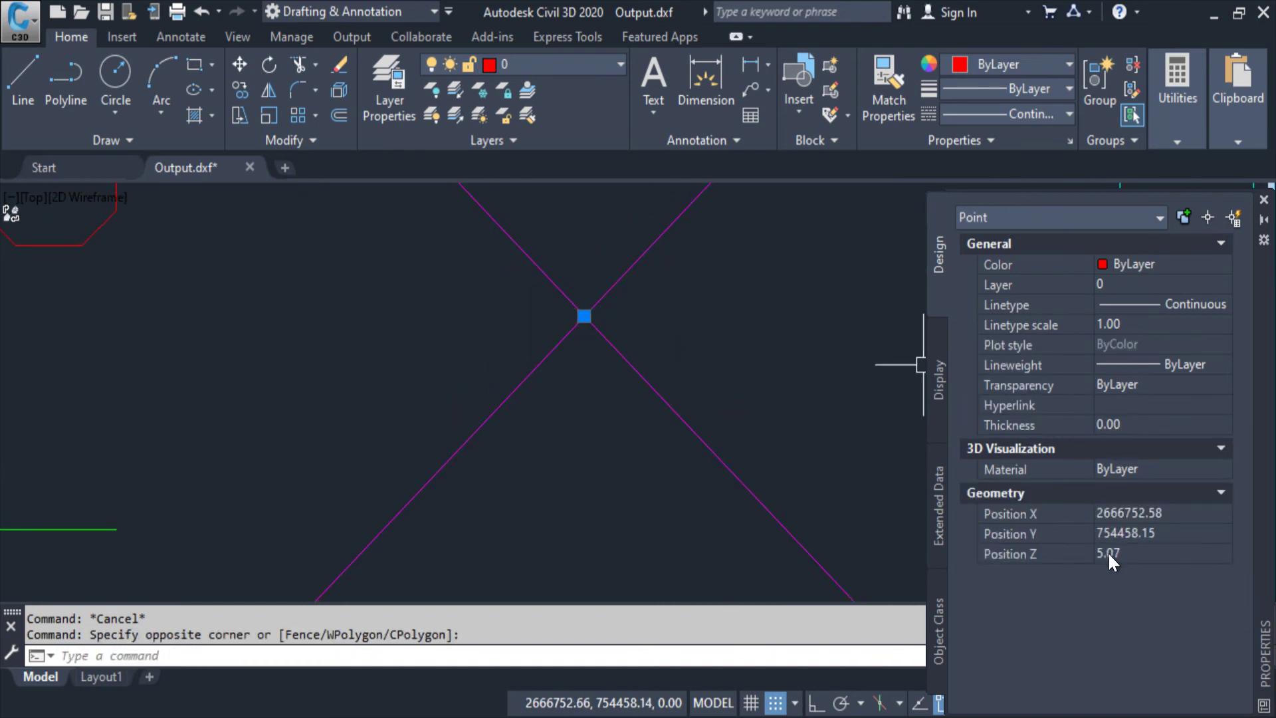
pyautogui.click(620, 355)
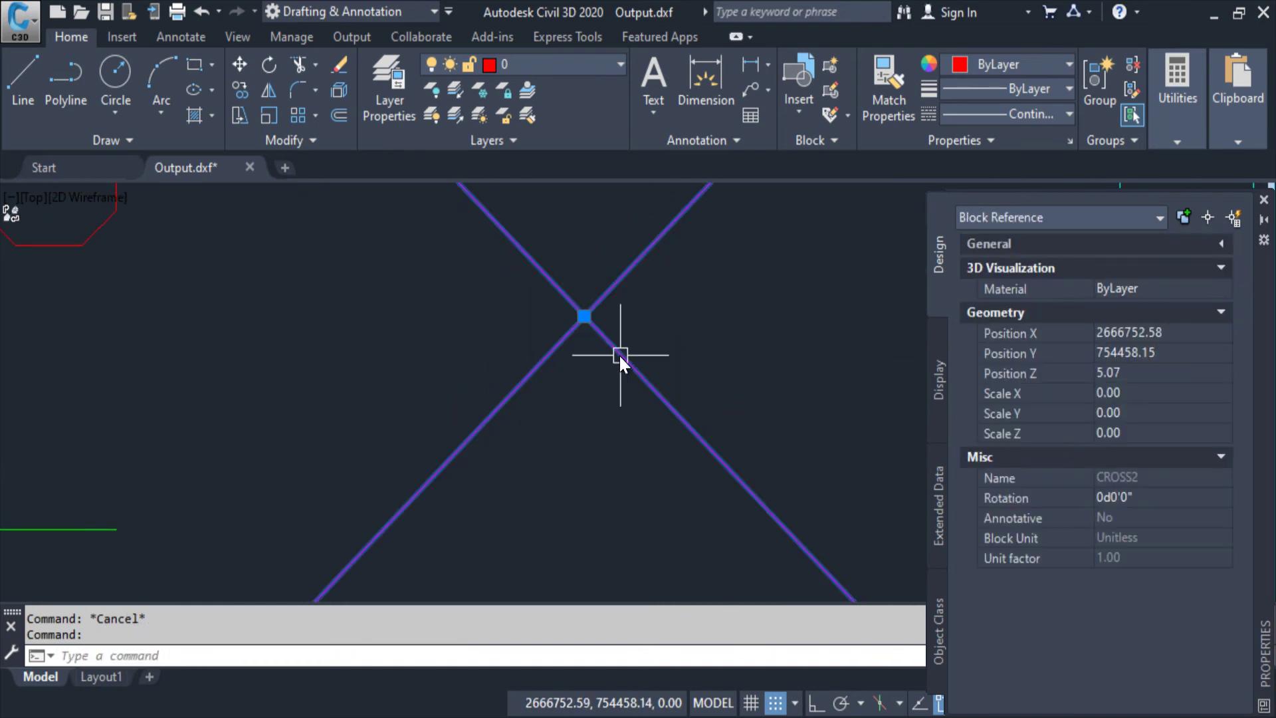
pyautogui.press('Escape')
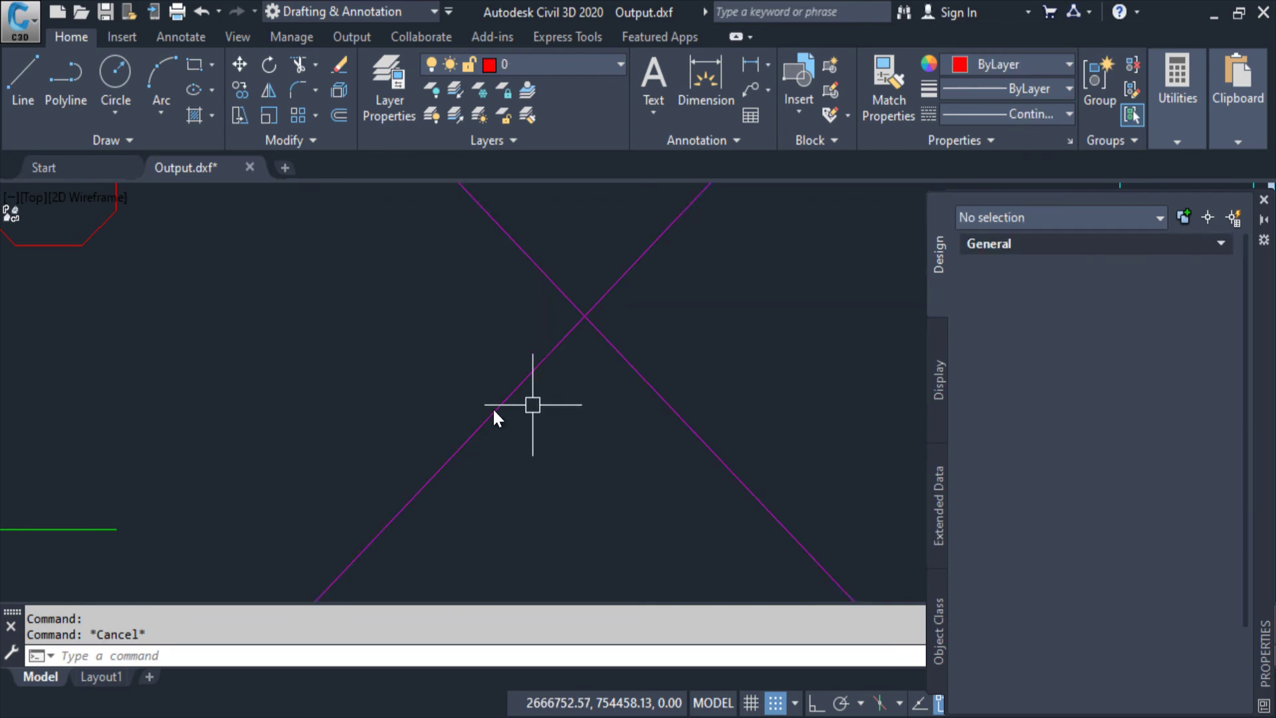
# Select every CROSS2 block using Select Similar on one cross.
pyautogui.scroll(-3, 605, 442)
pyautogui.click(607, 444)
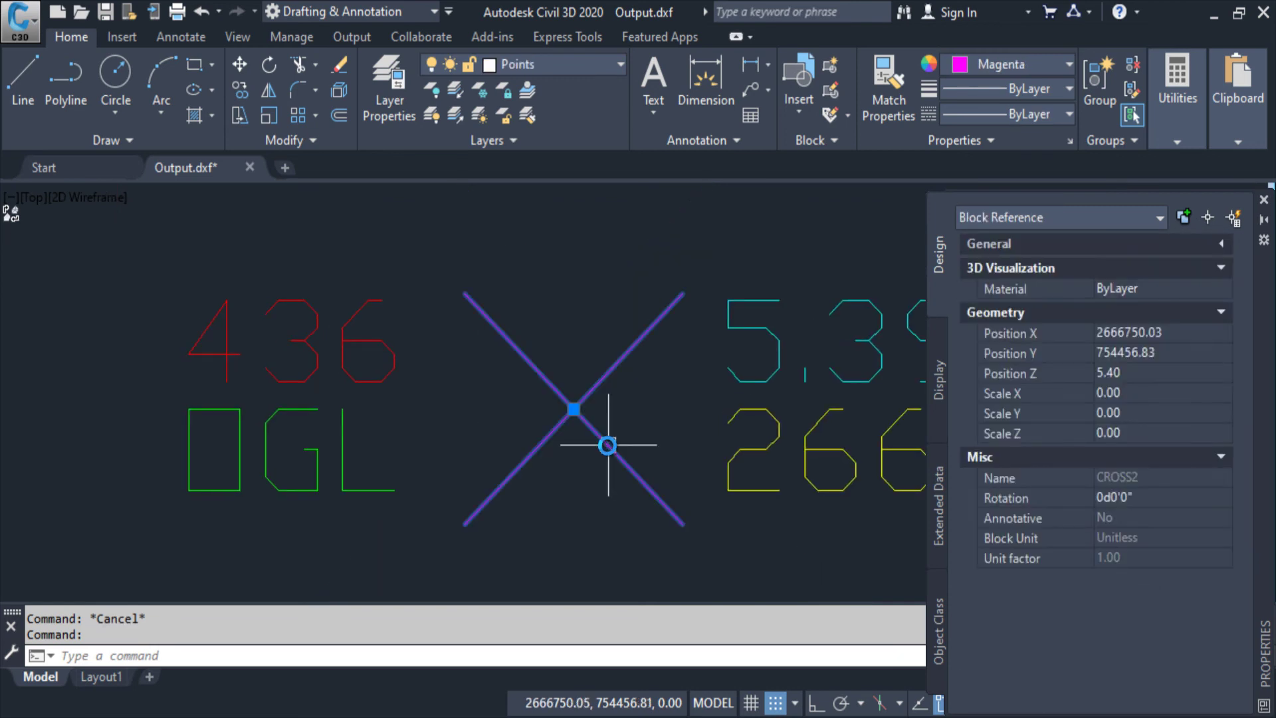
pyautogui.rightClick(608, 444)
pyautogui.click(660, 433)
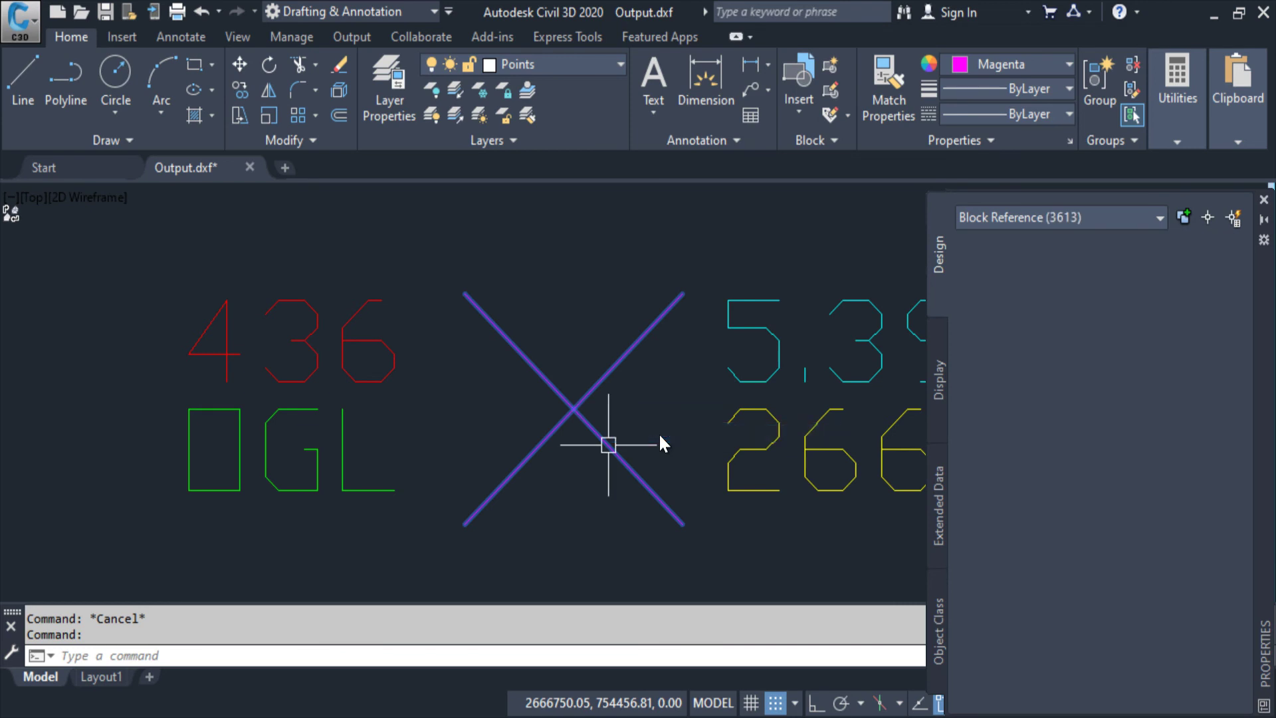
pyautogui.scroll(-5, 559, 425)
pyautogui.scroll(-2, 590, 473)
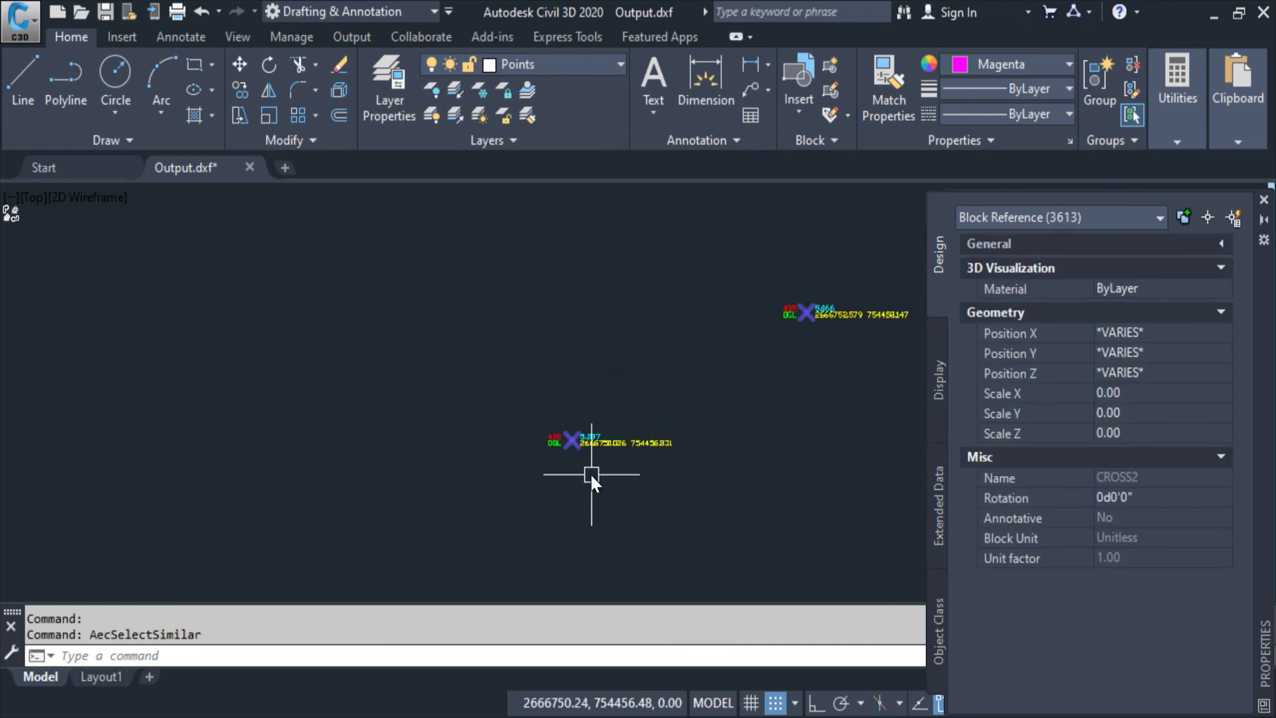
pyautogui.scroll(-2, 576, 474)
pyautogui.moveTo(575, 473); pyautogui.dragTo(487, 474, button='middle')
# Erase the 3613 selected blocks with E and check the remaining point labels.
pyautogui.write('e')
pyautogui.press('Return')
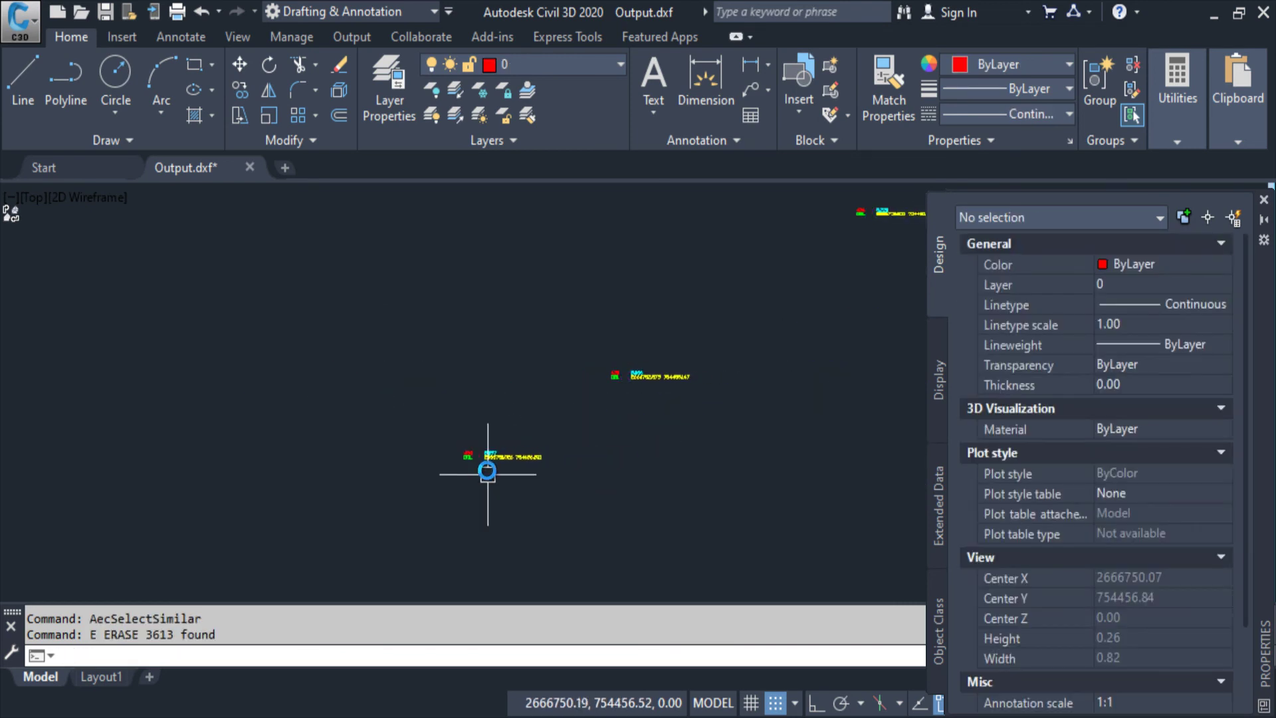
pyautogui.press('Escape')
pyautogui.scroll(5, 384, 447)
pyautogui.scroll(2, 356, 377)
pyautogui.click(456, 485)
pyautogui.click(547, 557)
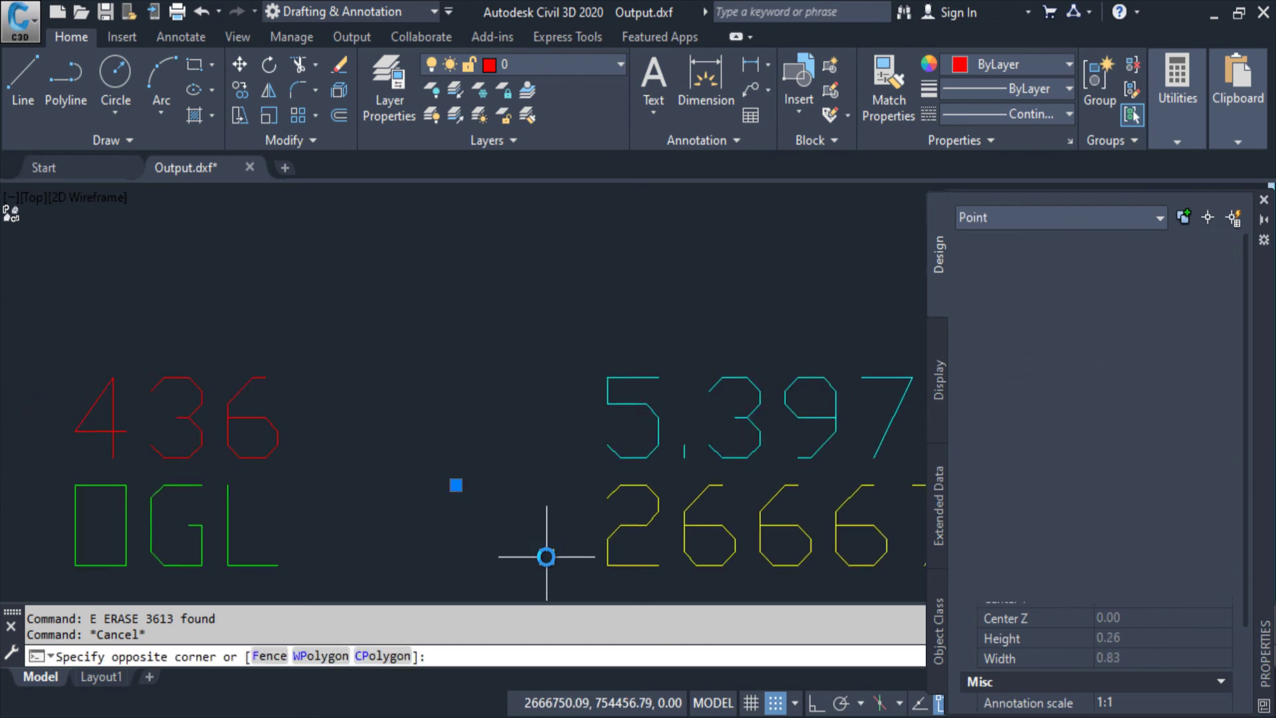
pyautogui.press('Escape')
pyautogui.scroll(-2, 565, 519)
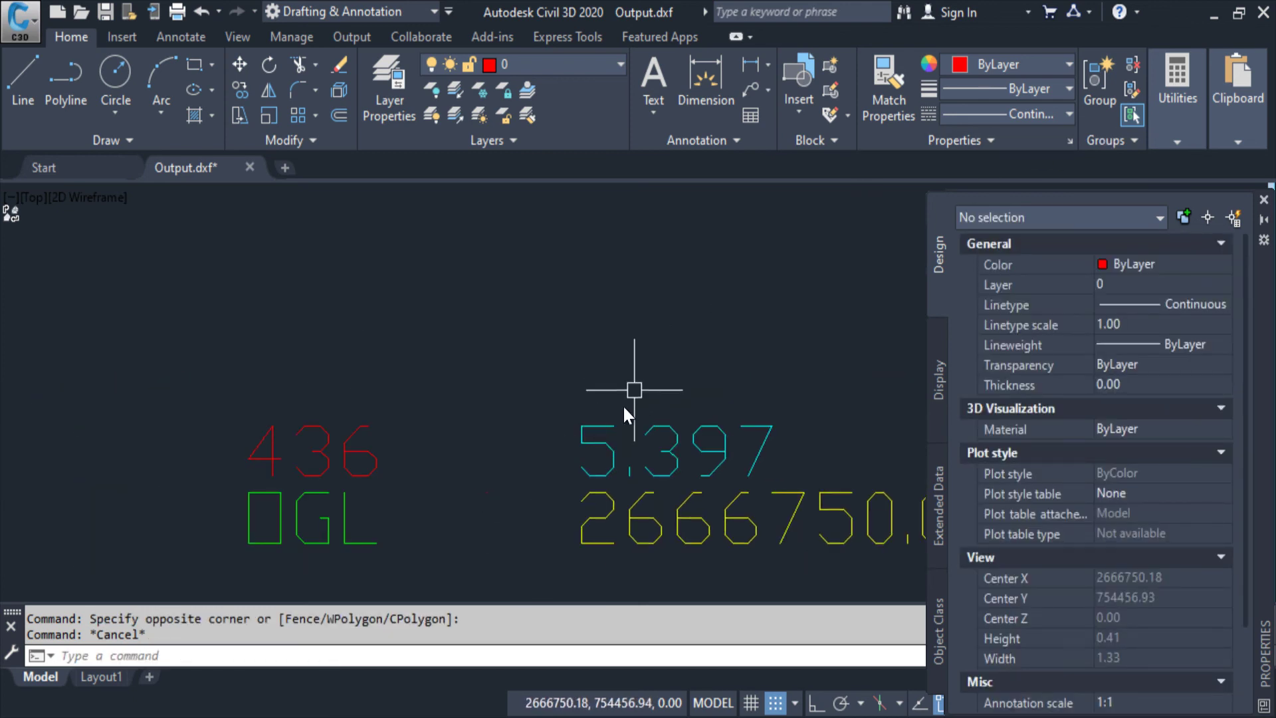
pyautogui.moveTo(516, 496); pyautogui.dragTo(454, 361, button='middle')
# Set the point display style to the X-shaped symbol.
pyautogui.click(1181, 141)
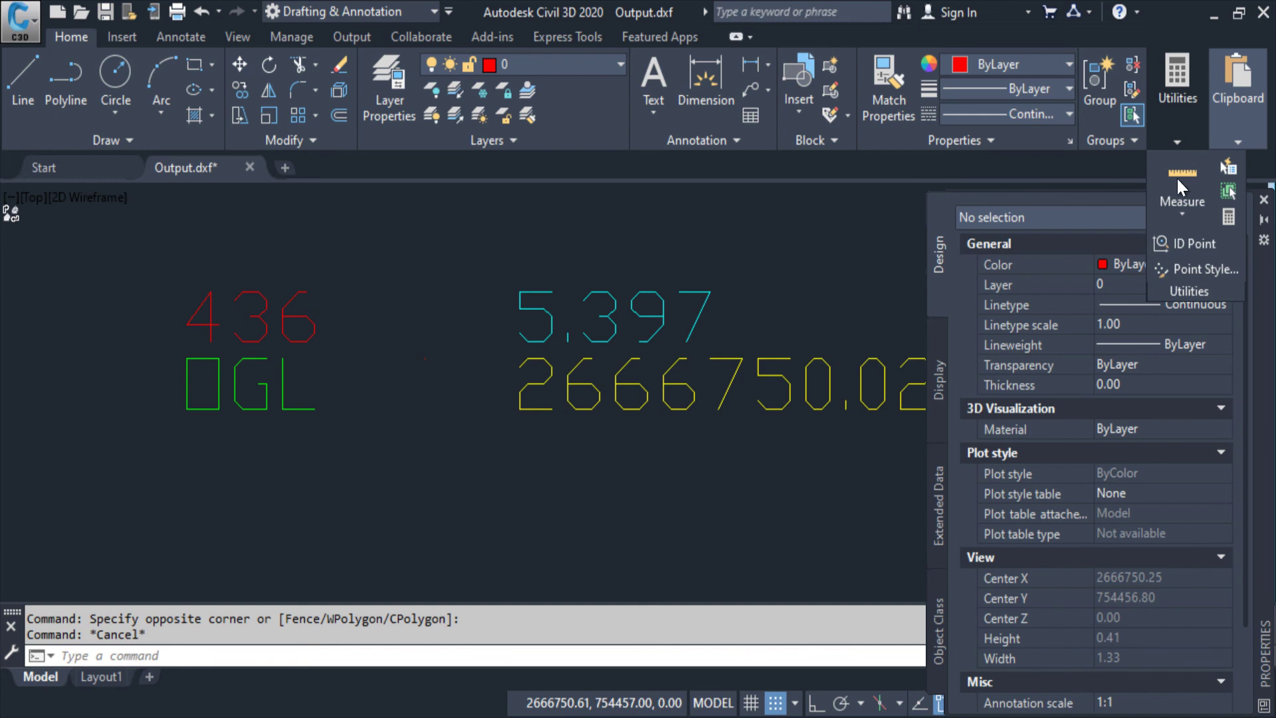
pyautogui.click(1196, 270)
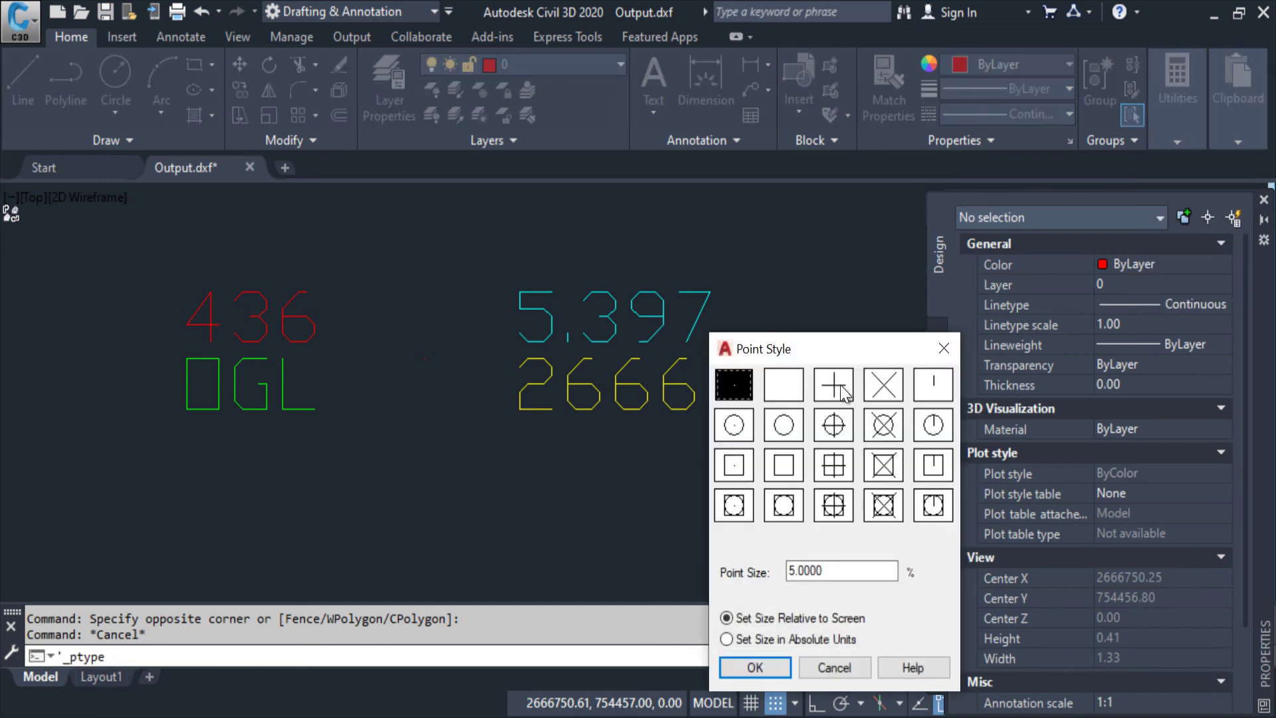
pyautogui.click(843, 391)
pyautogui.click(827, 428)
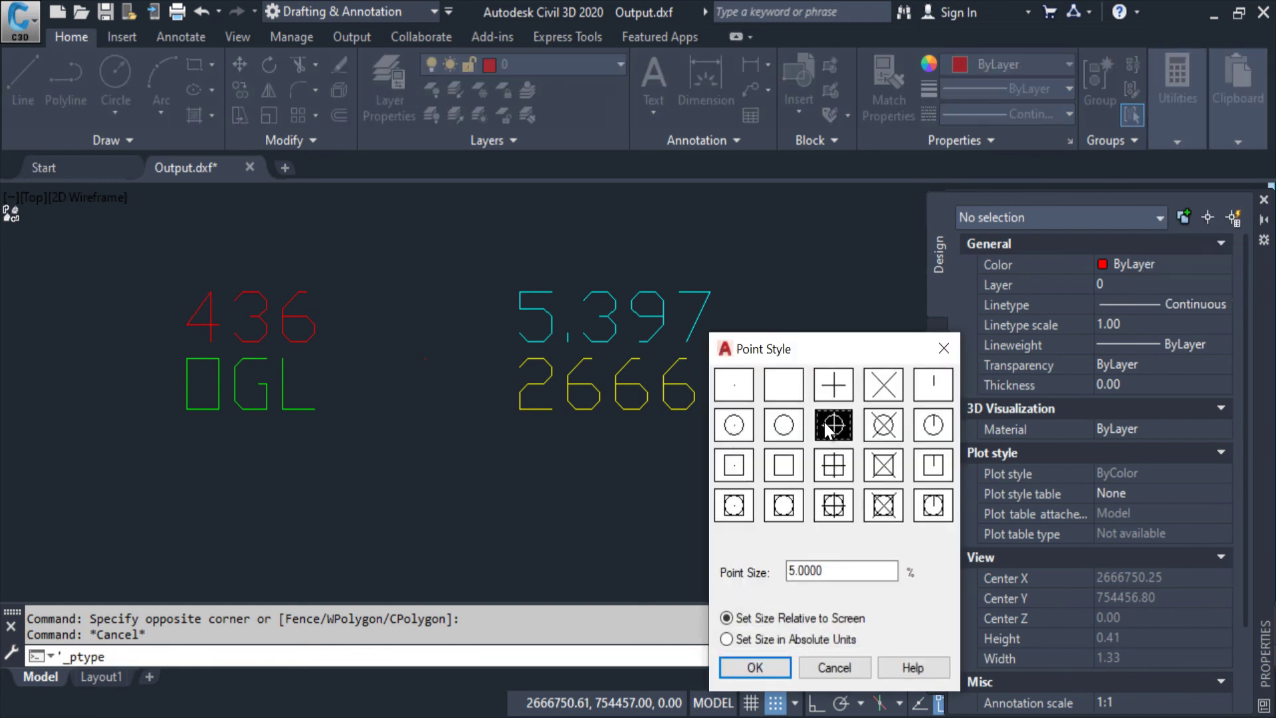
pyautogui.click(756, 665)
# Switch the point size to absolute units.
pyautogui.press('Return')
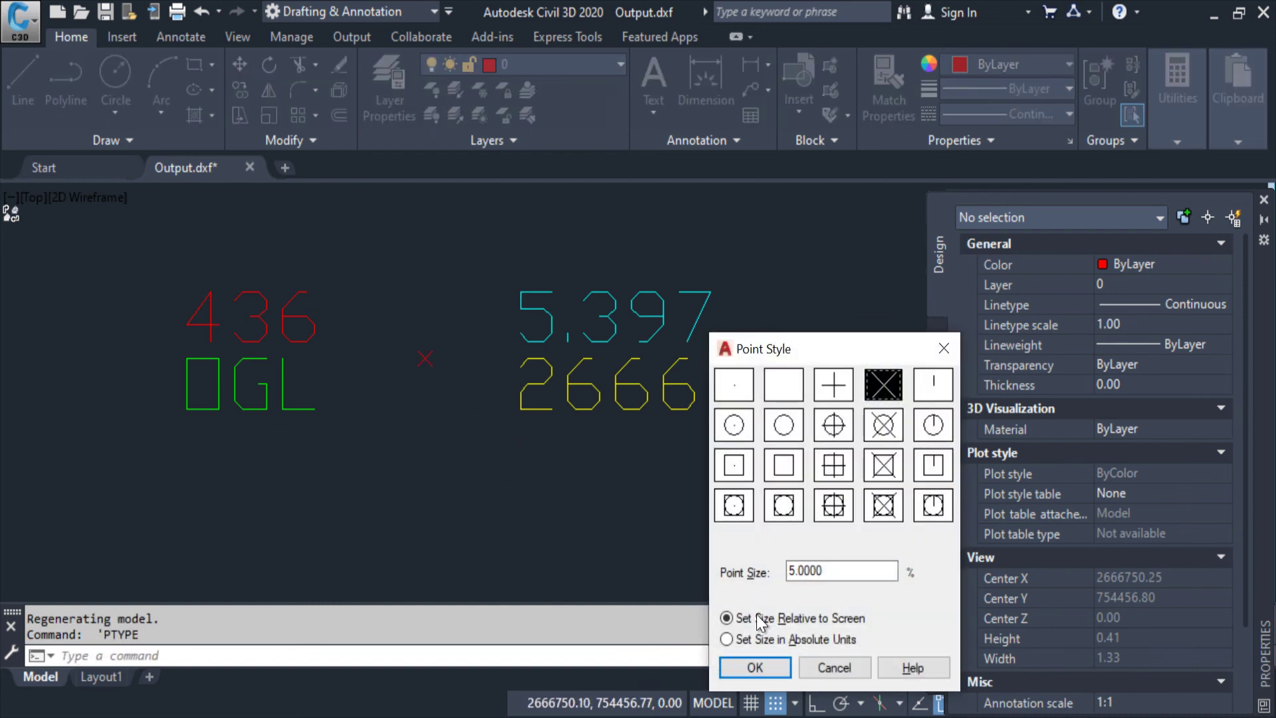
pyautogui.click(755, 640)
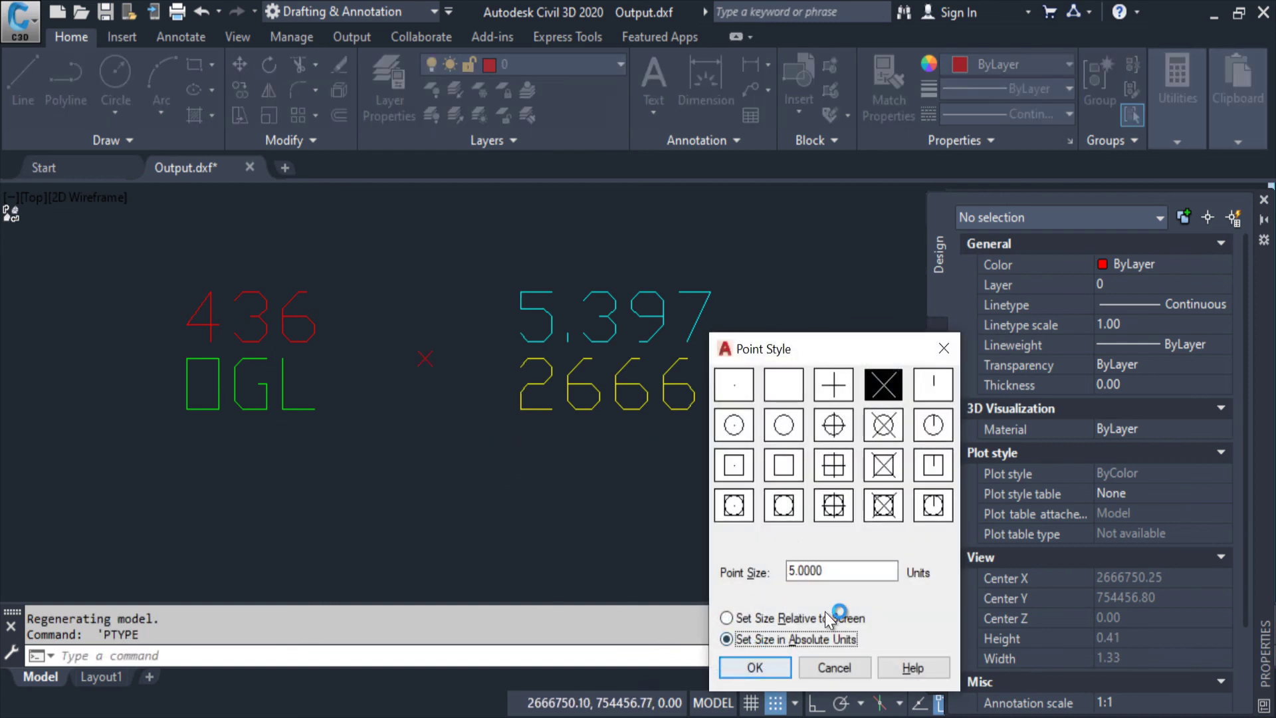
pyautogui.click(767, 665)
pyautogui.scroll(-3, 641, 440)
pyautogui.scroll(-3, 734, 448)
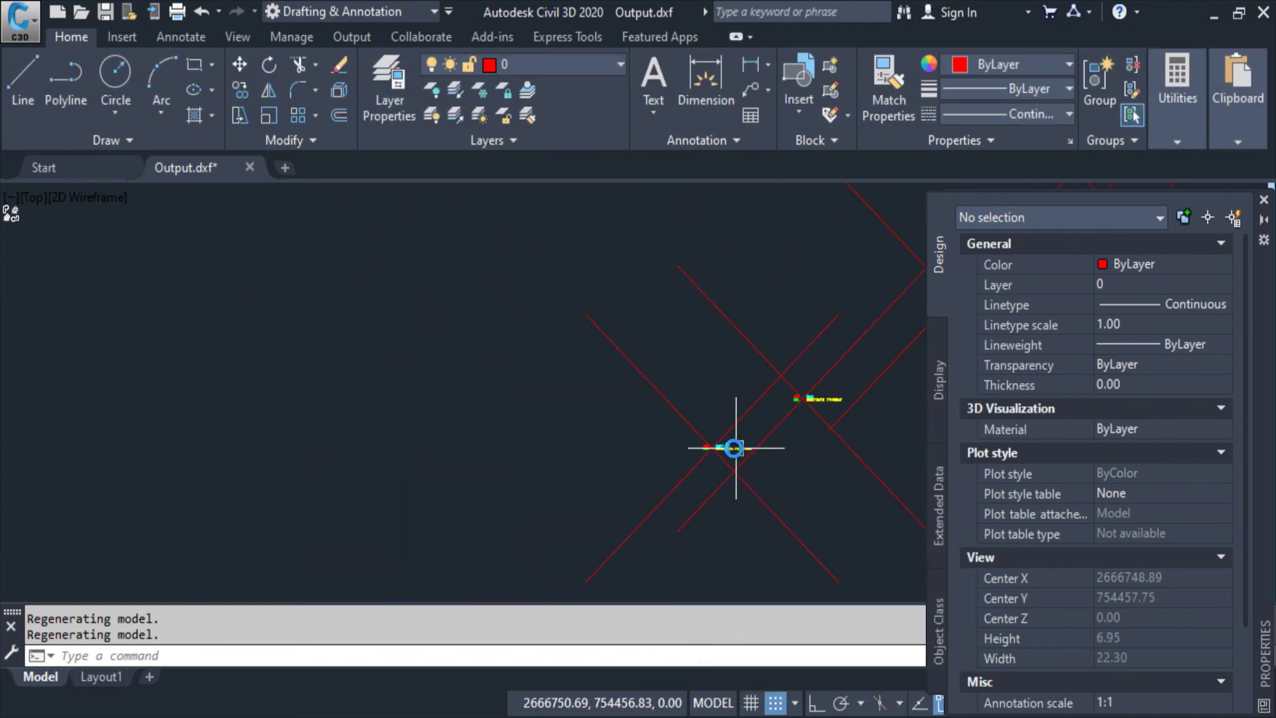
pyautogui.scroll(-3, 736, 448)
# Set the point size to 1 absolute unit.
pyautogui.press('Return')
pyautogui.doubleClick(807, 570)
pyautogui.write('1')
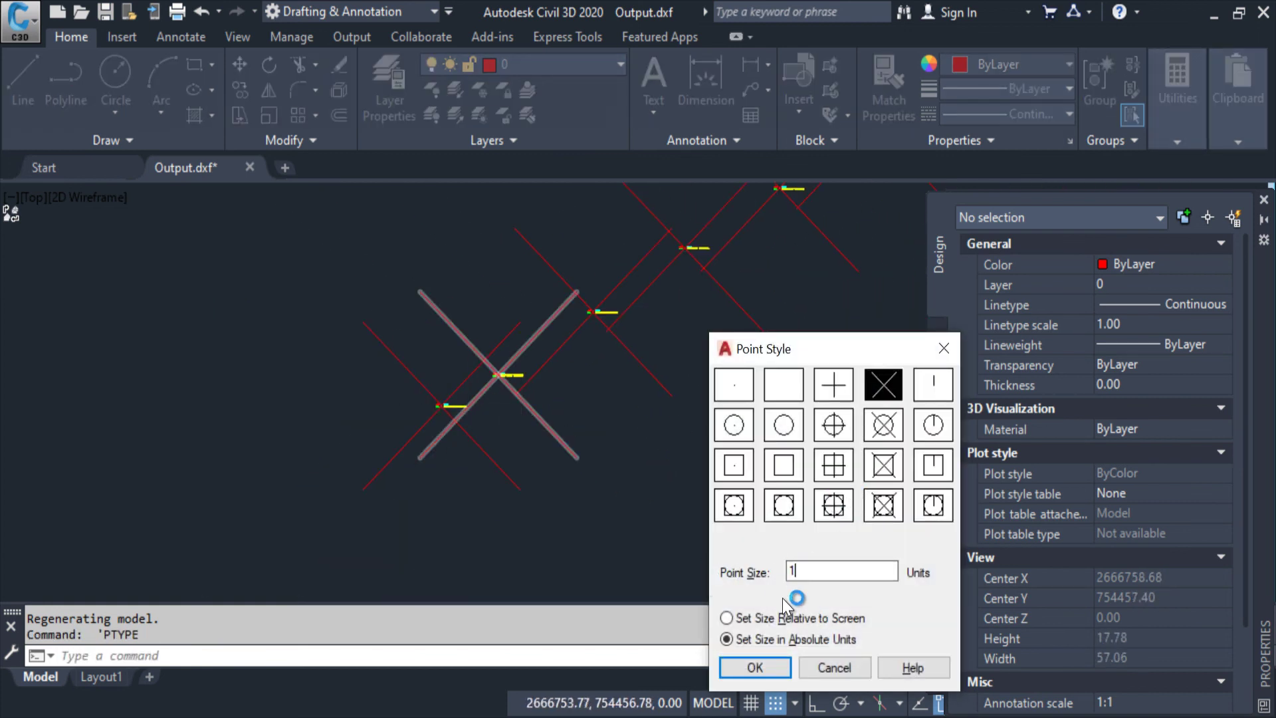
pyautogui.click(764, 672)
pyautogui.press('Escape')
pyautogui.scroll(2, 584, 456)
pyautogui.scroll(5, 579, 425)
pyautogui.scroll(2, 579, 425)
# Change the point style to the circled cross and check the points across the drawing.
pyautogui.press('Return')
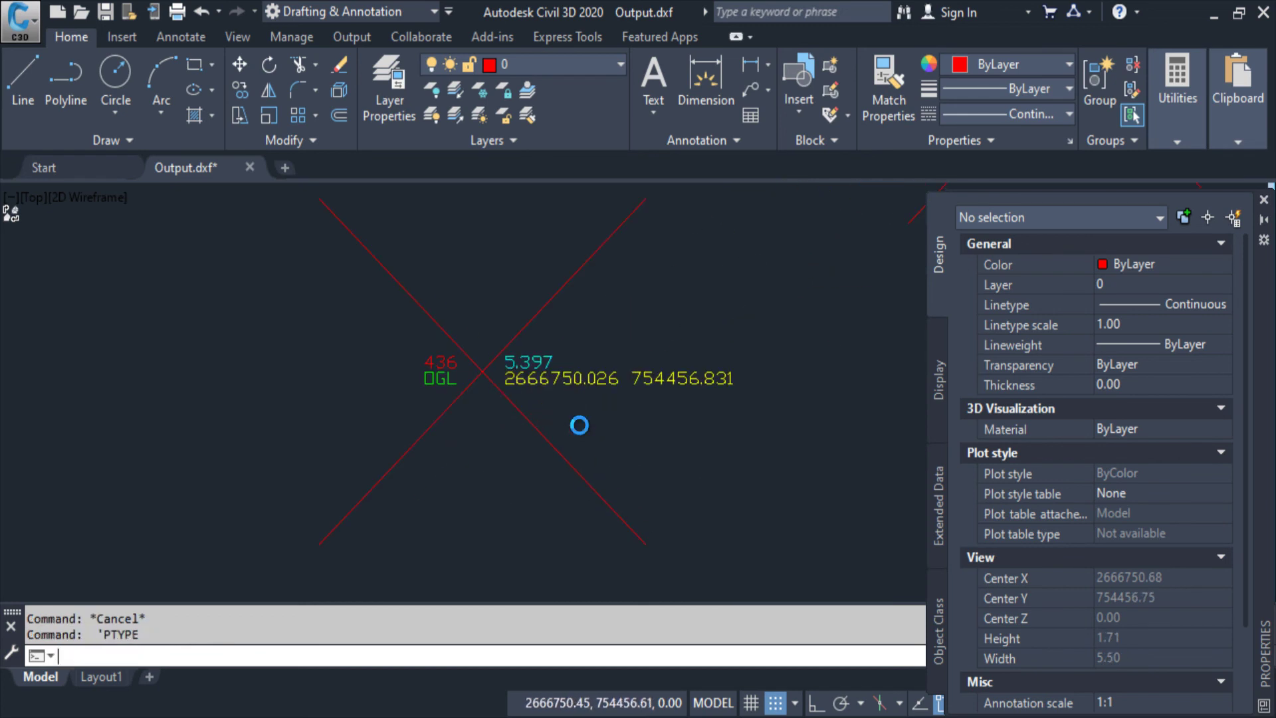
pyautogui.press('Escape')
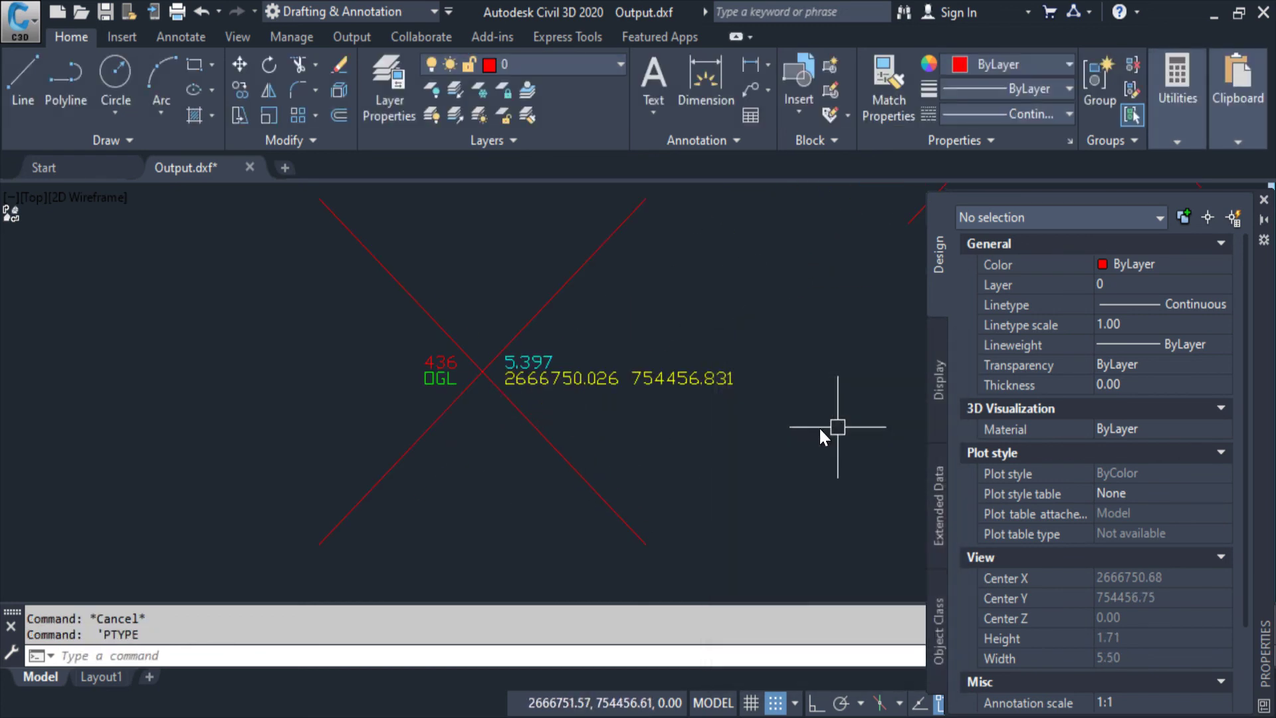
pyautogui.press('Return')
pyautogui.click(848, 430)
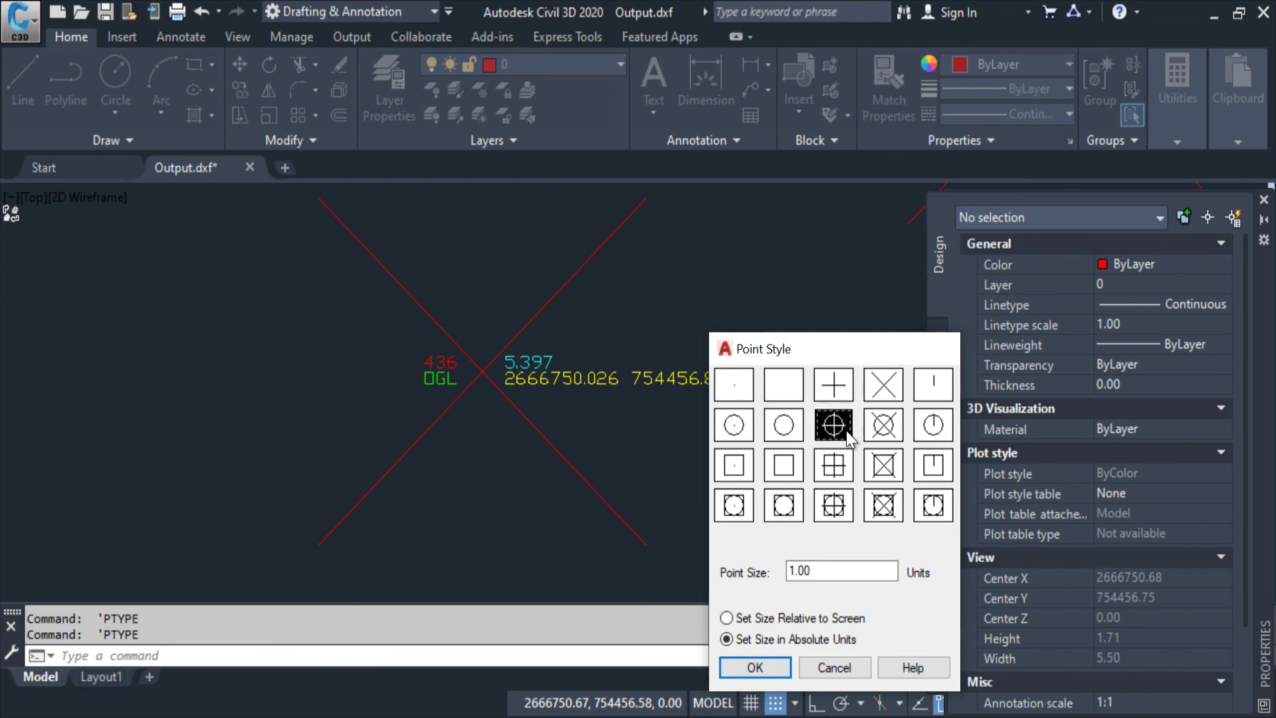
pyautogui.press('Return')
pyautogui.scroll(-5, 601, 466)
pyautogui.scroll(-3, 625, 432)
pyautogui.scroll(1, 648, 442)
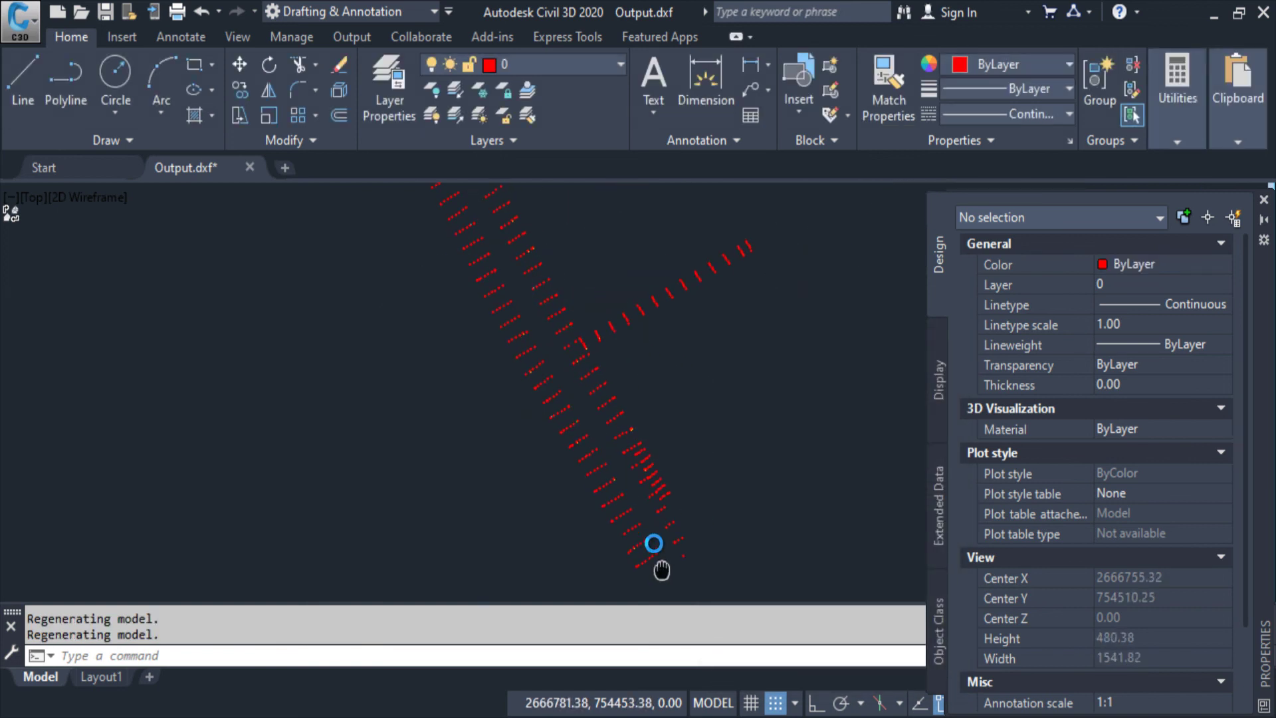
pyautogui.scroll(3, 652, 539)
pyautogui.scroll(2, 601, 390)
pyautogui.scroll(2, 493, 347)
pyautogui.scroll(-5, 458, 331)
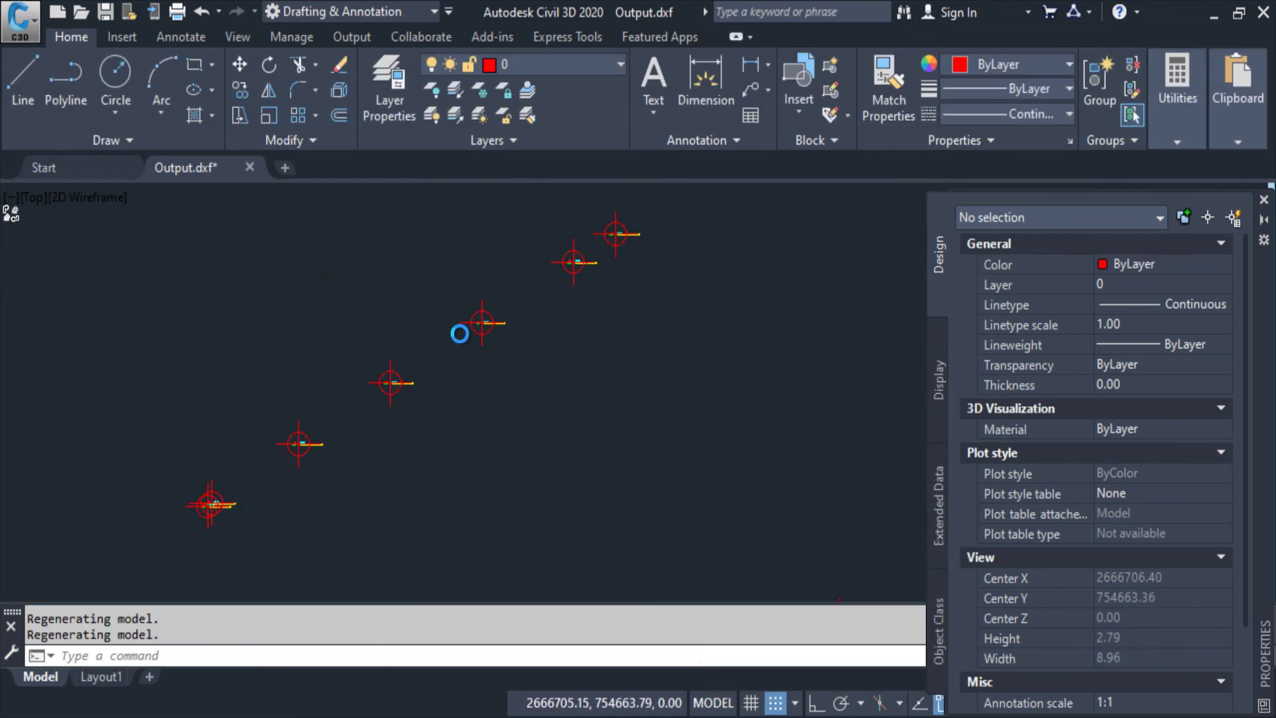
pyautogui.scroll(-5, 399, 335)
pyautogui.scroll(-4, 518, 342)
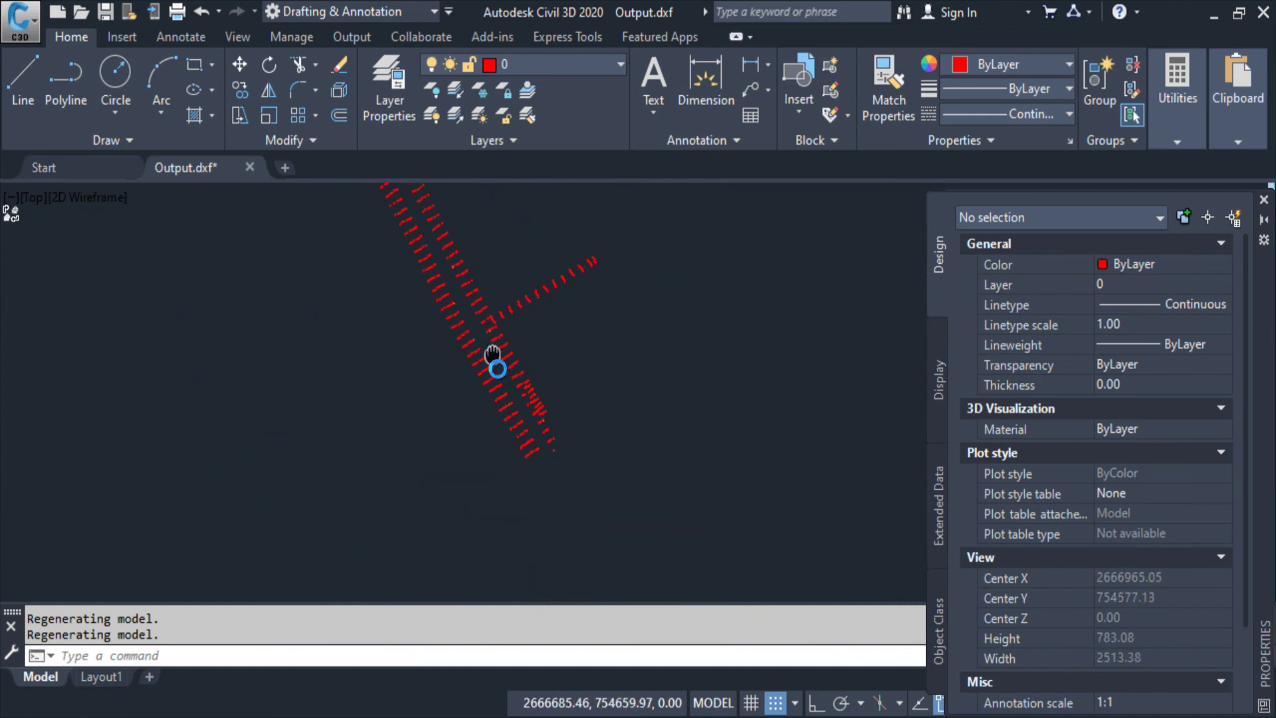
pyautogui.scroll(-2, 564, 428)
pyautogui.press('Escape')
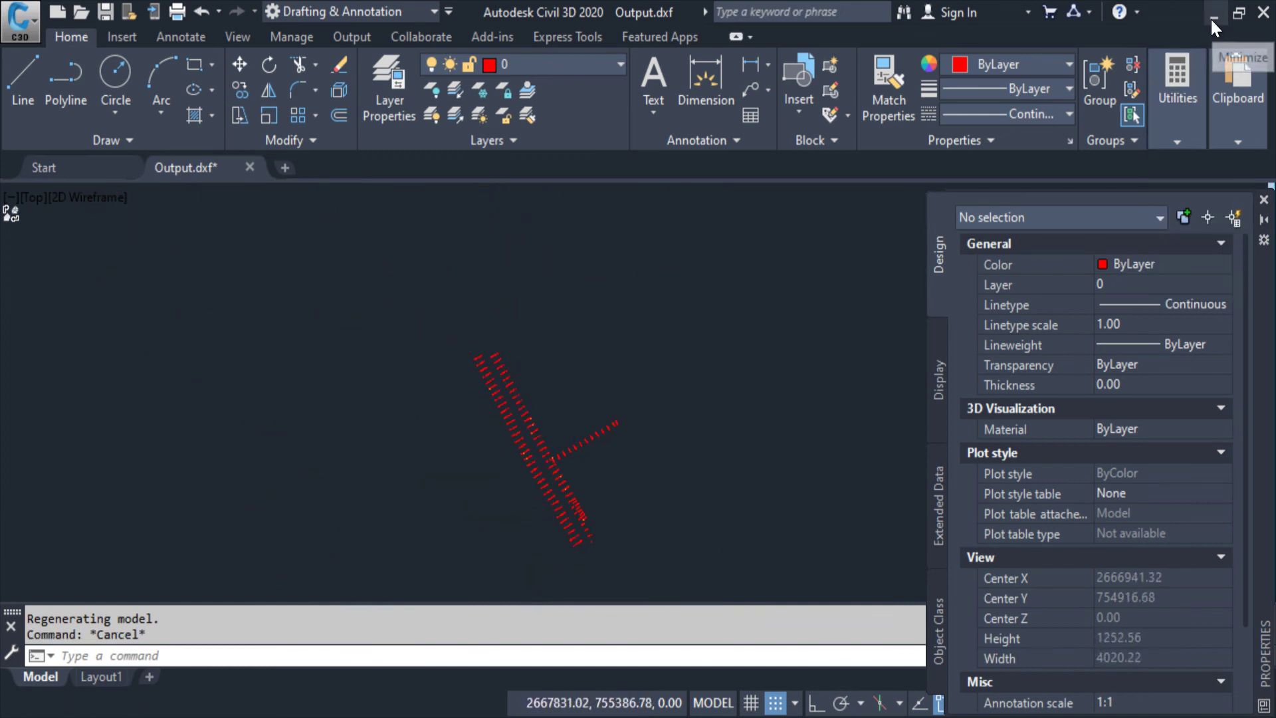
# Minimize the Civil 3D and File Explorer windows to show the bare desktop.
pyautogui.click(1210, 17)
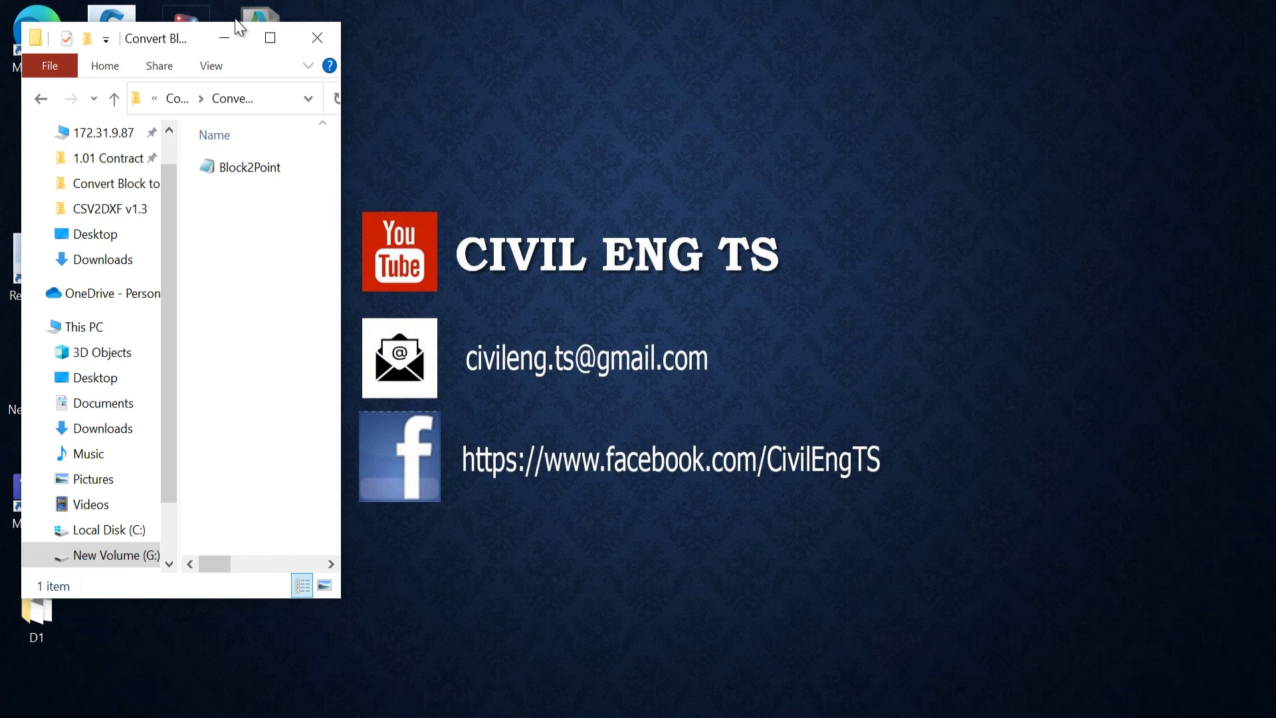
pyautogui.click(227, 38)
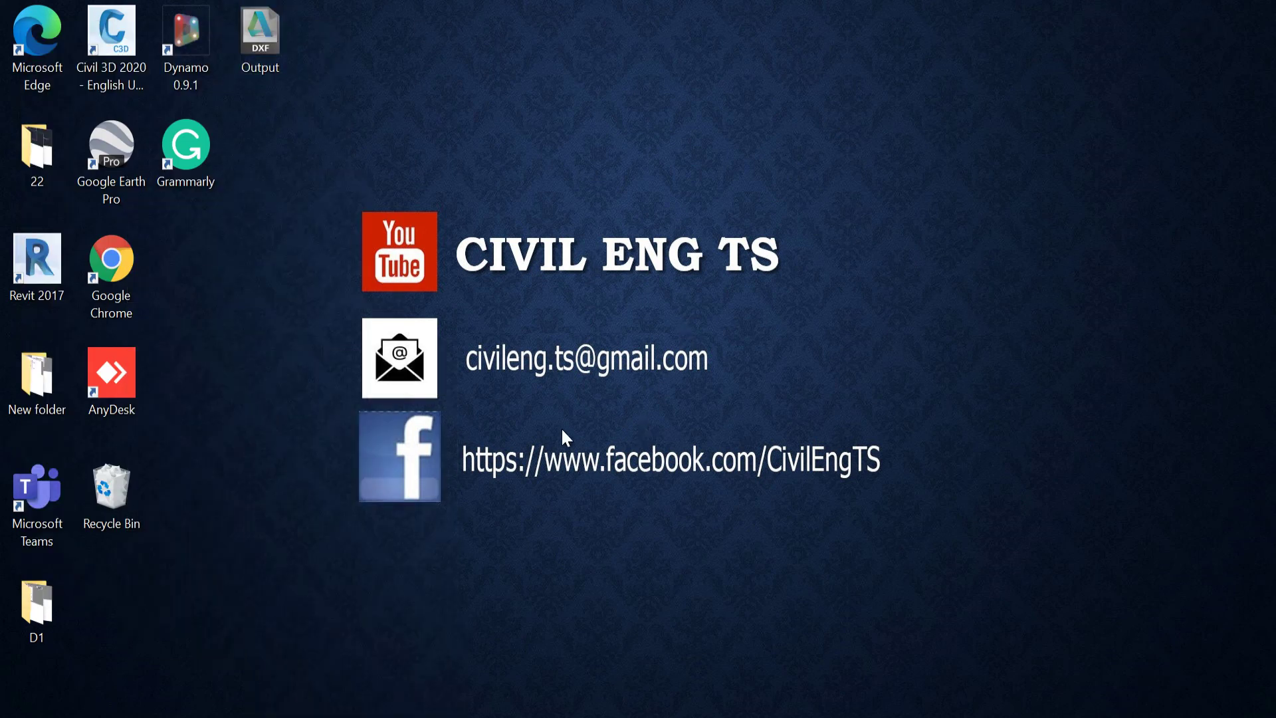